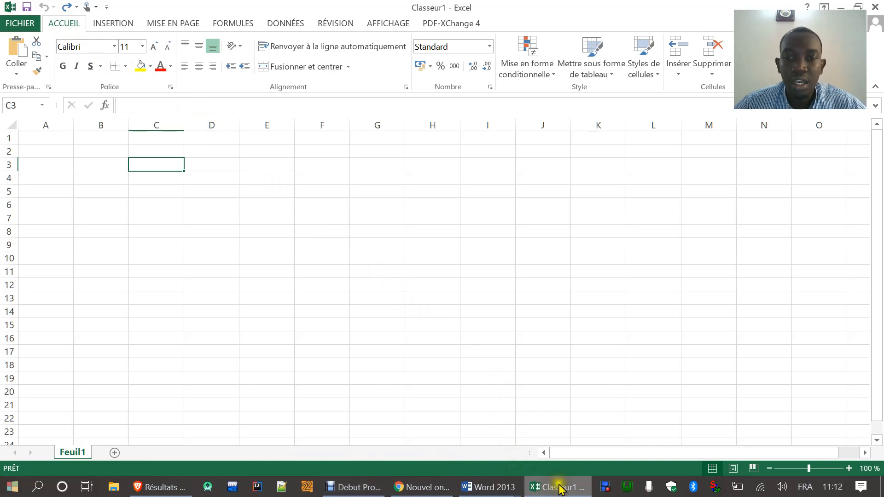
Step: Switch to the Word document Excel examen 1 and review its product table and ten exercise questions
mouse_move(504, 493)
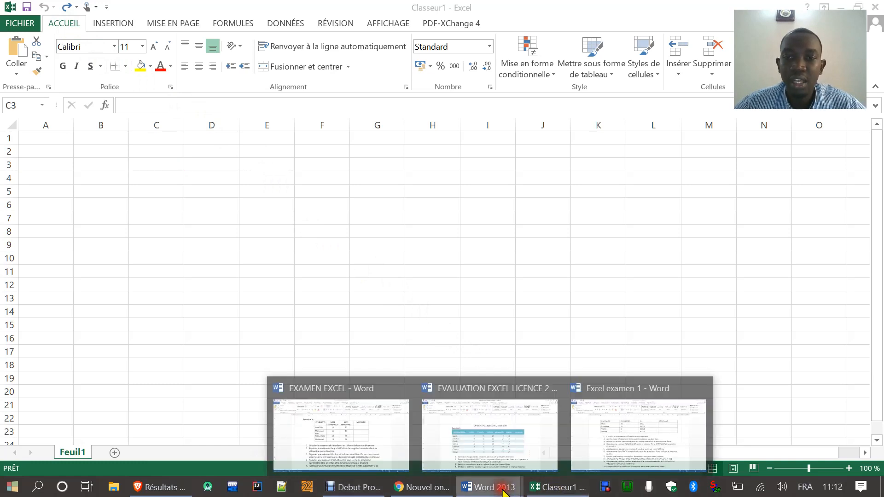
click(613, 438)
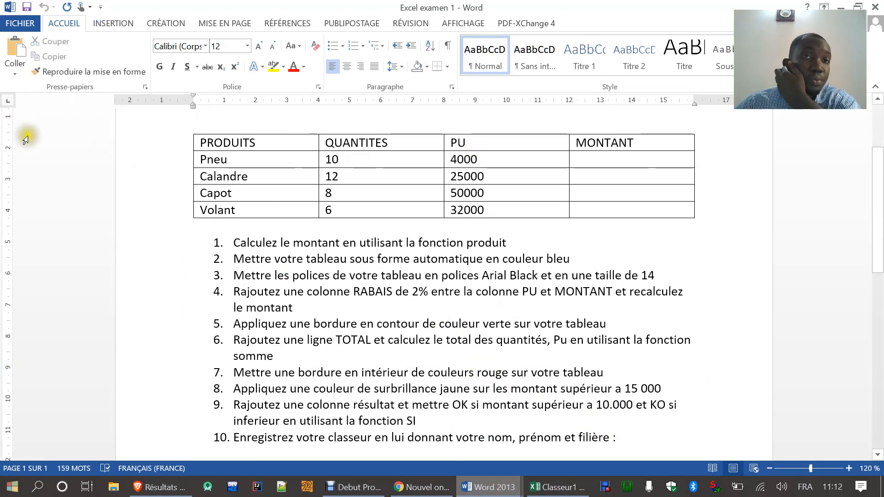
click(282, 158)
scroll(282, 162, up, 2)
scroll(281, 162, down, 7)
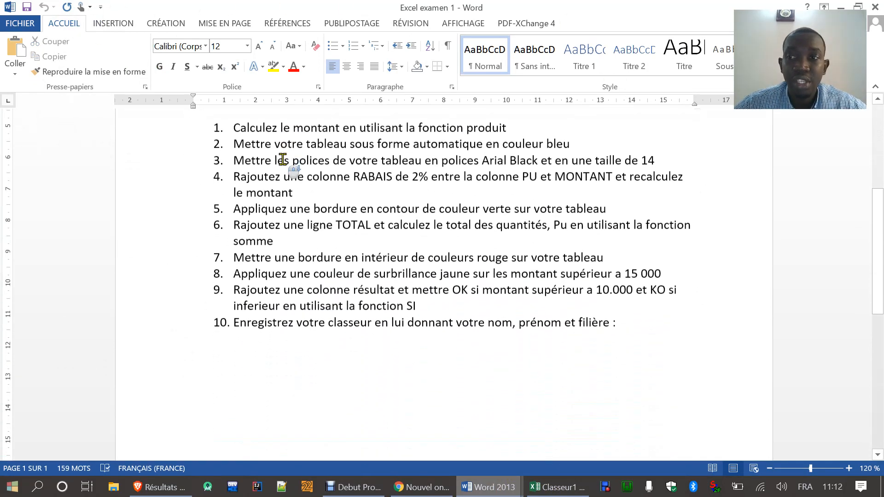
scroll(285, 159, up, 6)
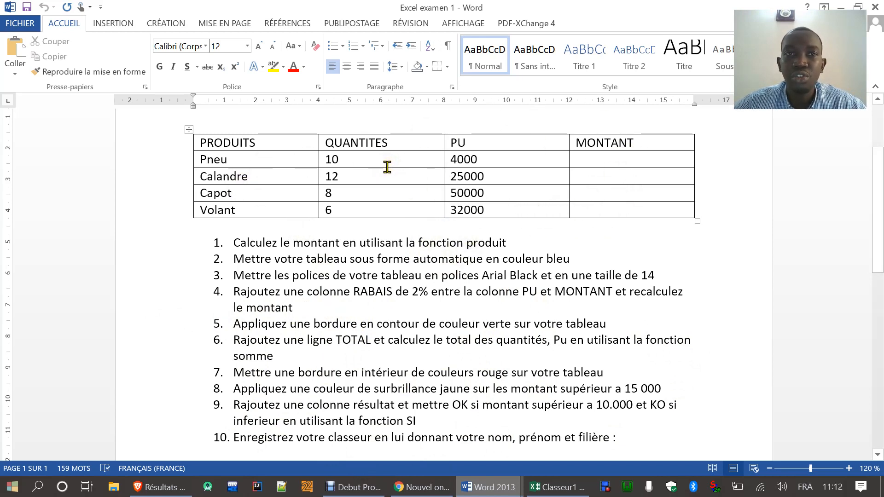
Step: Copy the whole product table from the Word document and paste it into the Excel sheet Feuil1 starting at cell C3
click(190, 130)
key(ctrl+c)
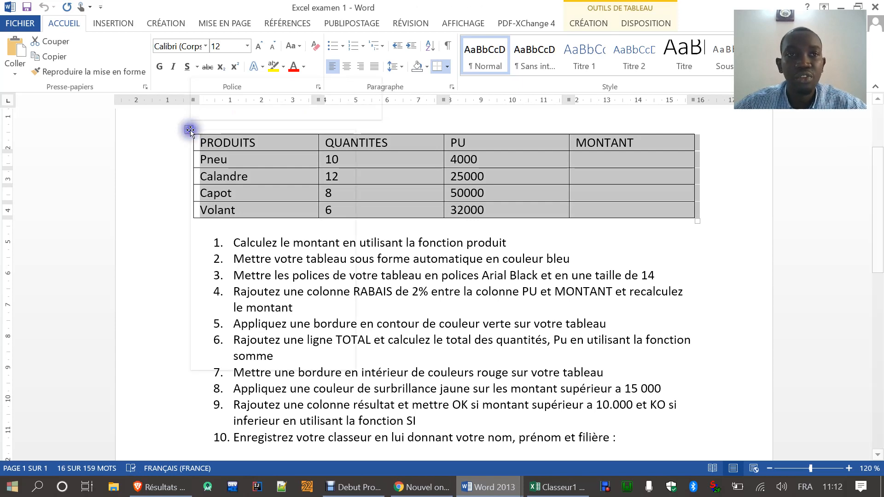
right_click(190, 130)
click(192, 154)
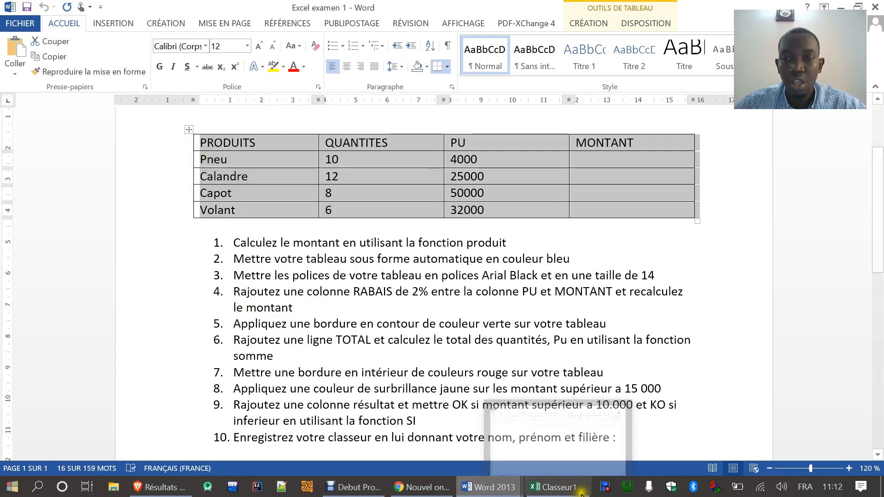
click(558, 487)
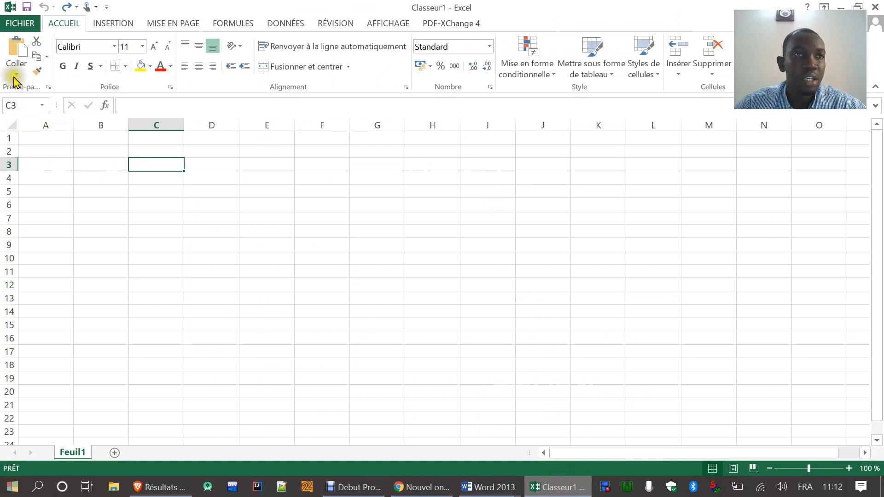
click(11, 50)
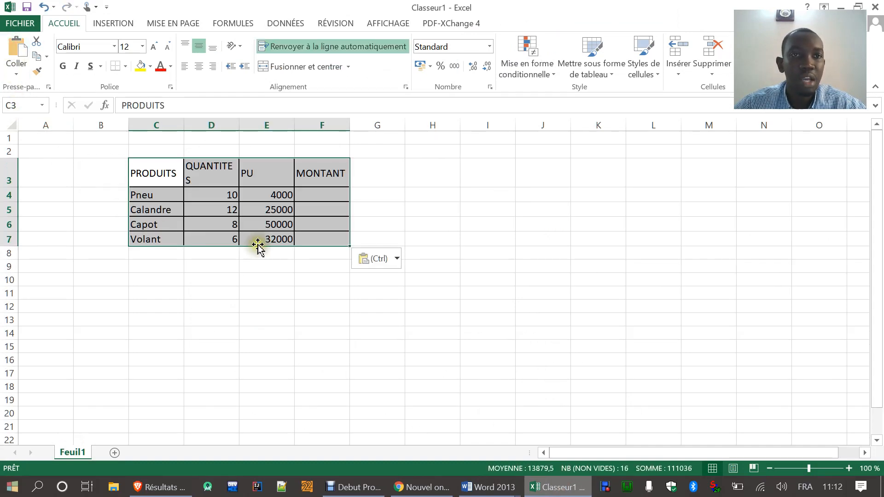
Step: Widen columns C to F to fit the pasted table and reduce the height of header row 3 to one line
drag(182, 124, 236, 127)
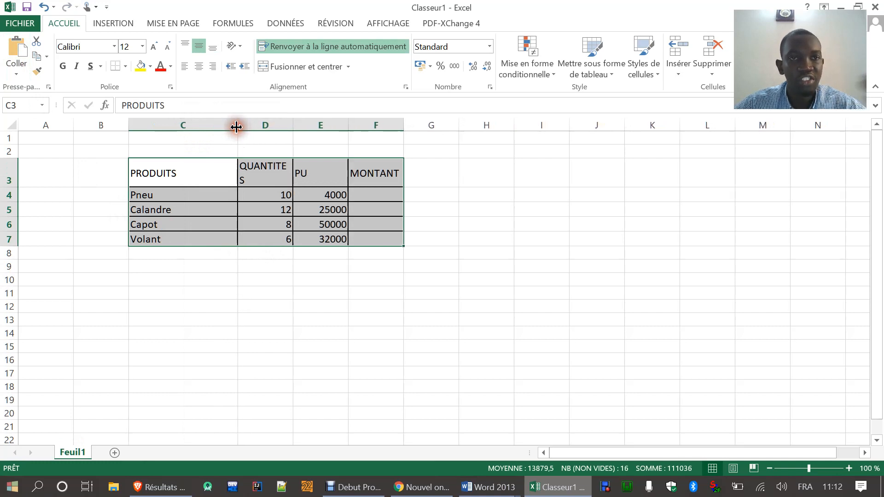
drag(293, 124, 350, 142)
drag(462, 128, 507, 149)
drag(11, 186, 13, 173)
click(292, 306)
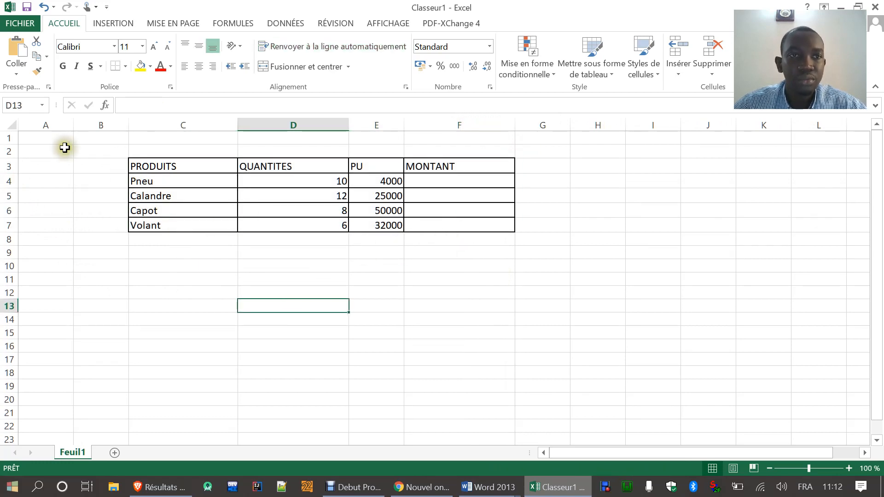
drag(405, 123, 424, 122)
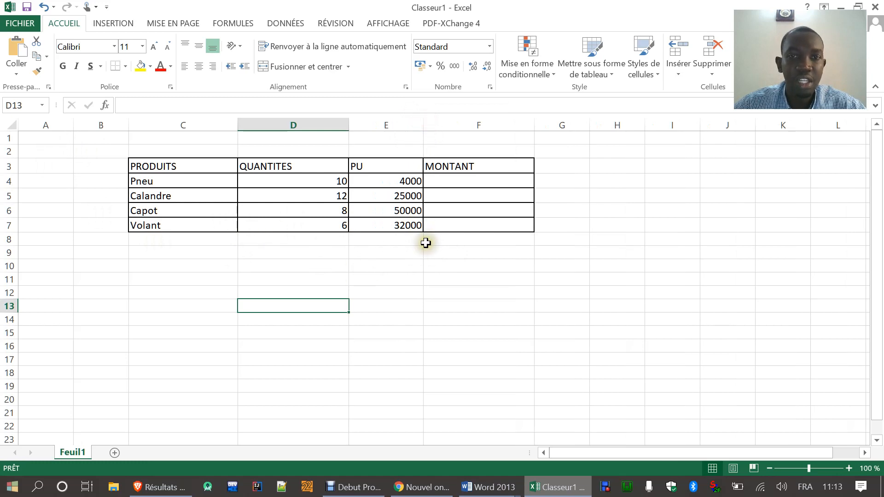
Step: Format the range C3:F7 as a table with headers, using the light style that has a solid black header row
click(545, 493)
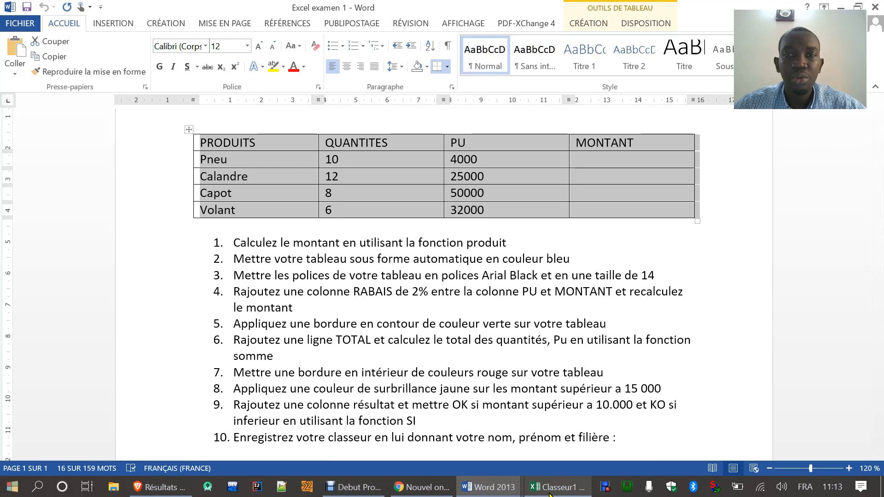
click(549, 491)
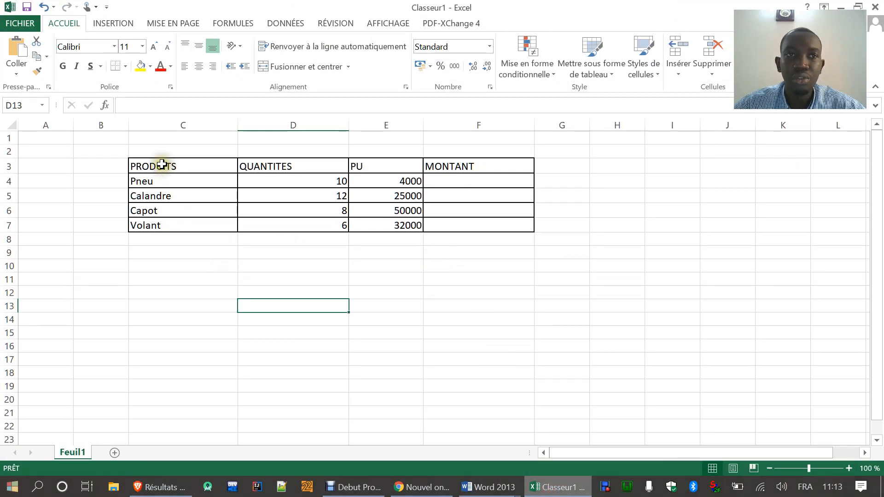
drag(154, 166, 465, 228)
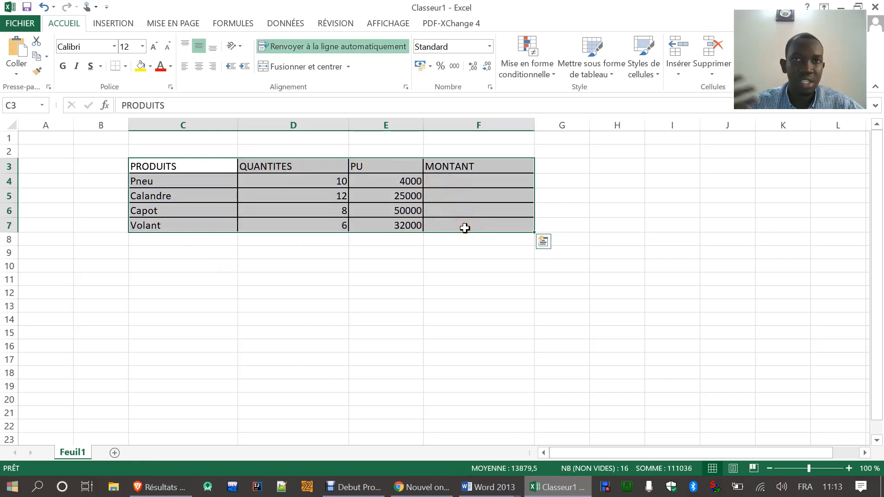
click(595, 78)
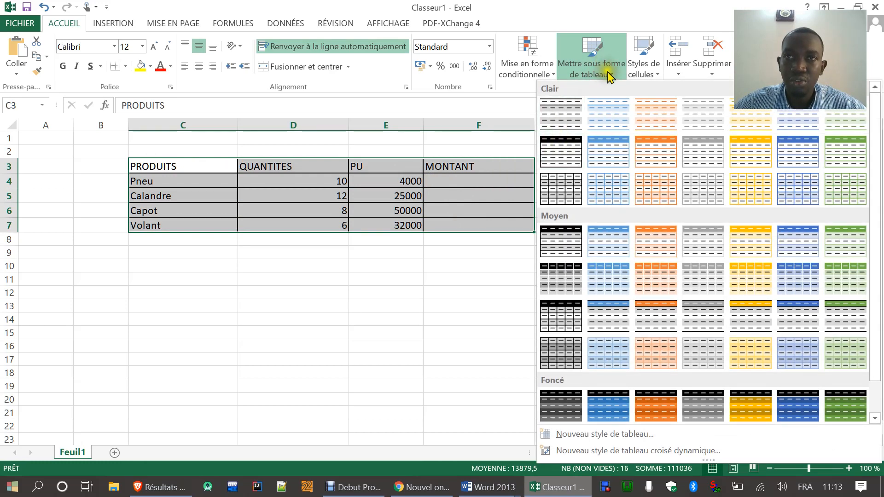
click(198, 279)
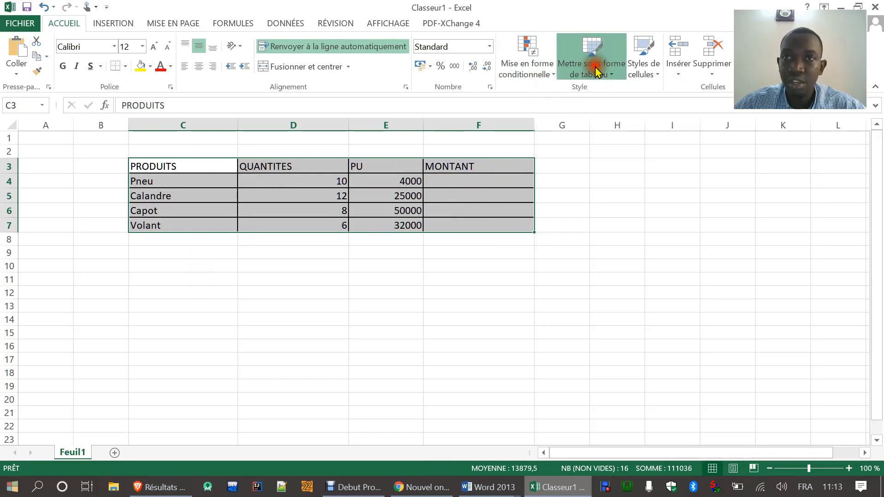
click(595, 64)
click(556, 159)
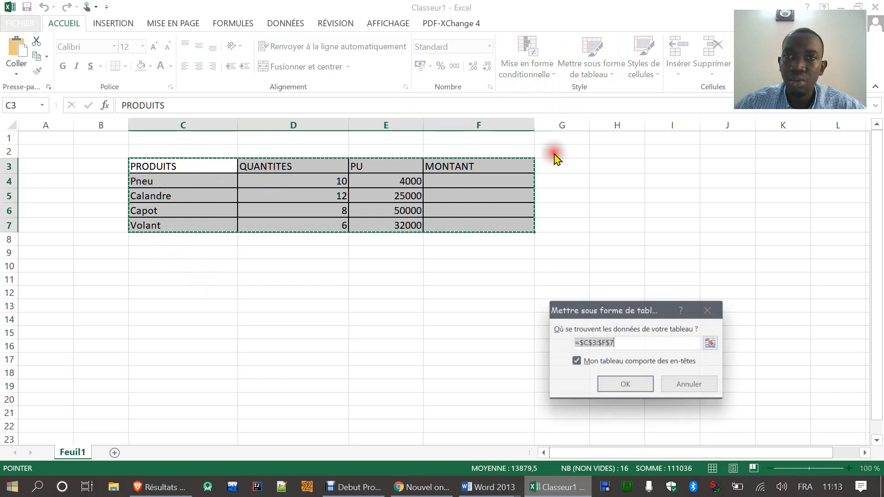
click(616, 386)
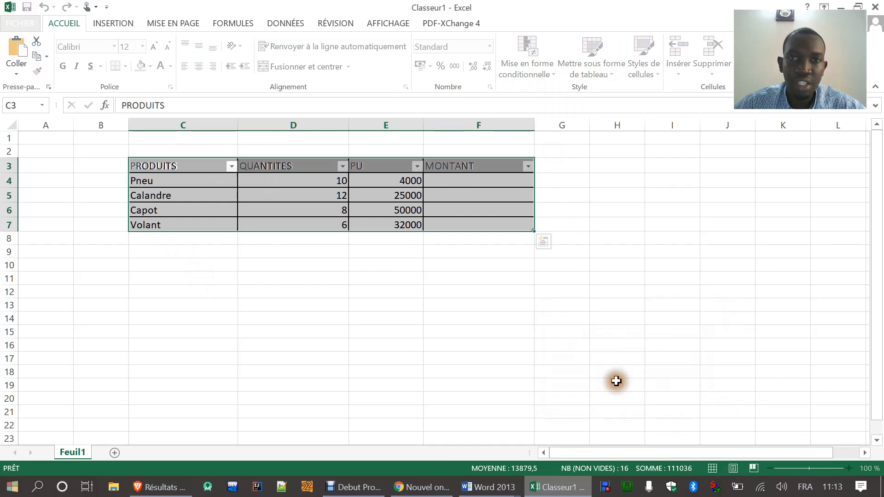
click(462, 331)
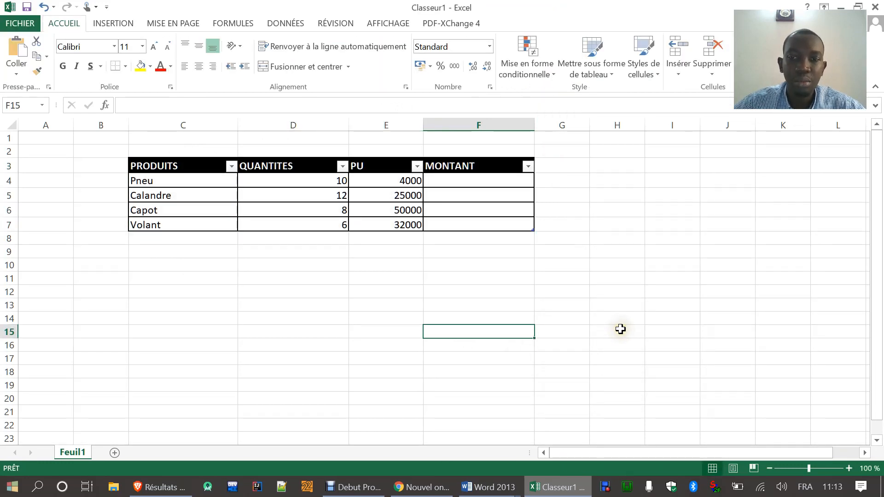
Step: Highlight the first exam question in Word, then examine the Pneu row's quantity, unit price and amount cells in Excel
click(554, 492)
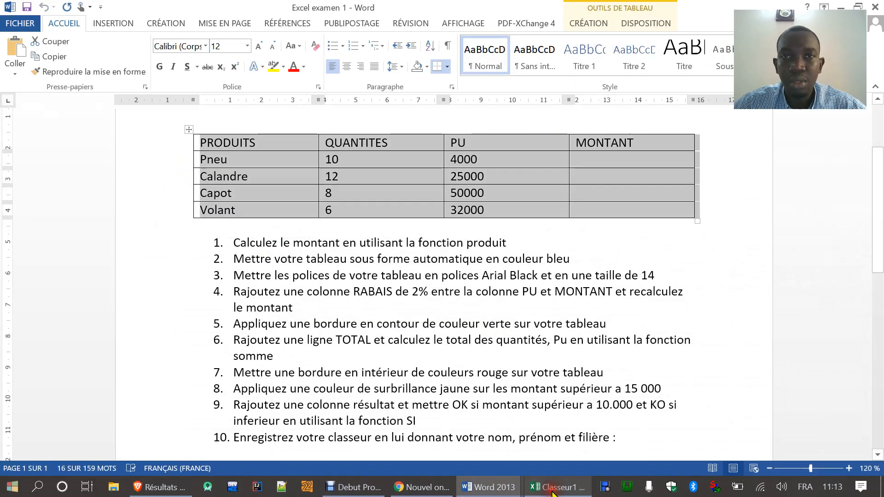
drag(511, 243, 231, 243)
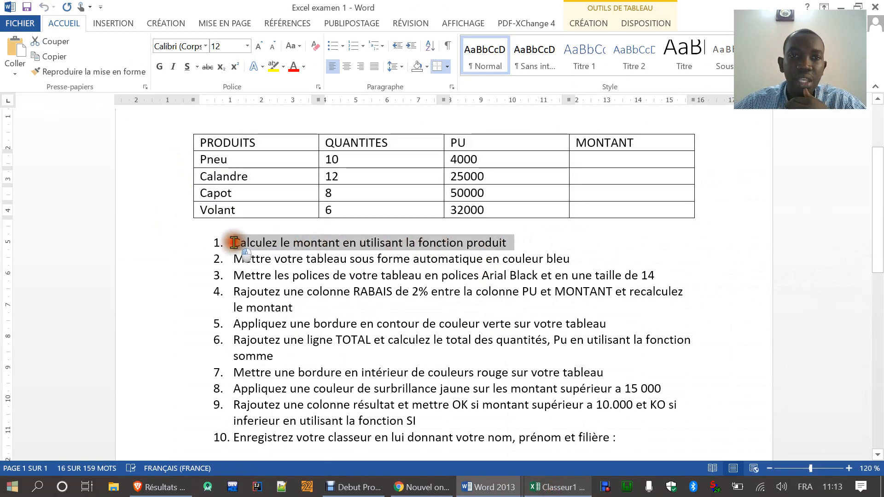
click(554, 492)
click(468, 179)
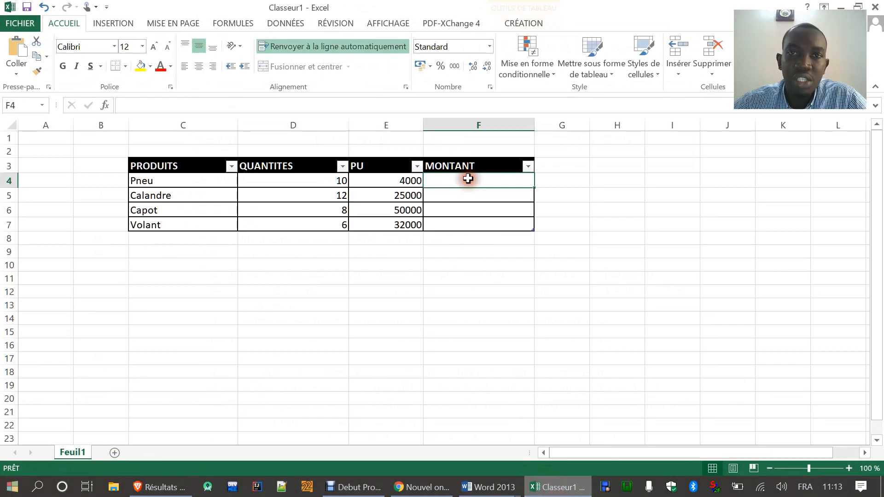
click(185, 180)
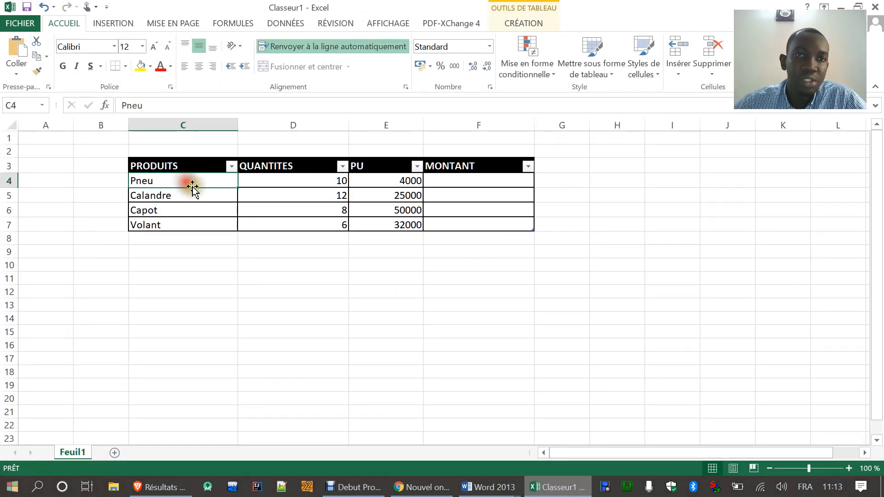
click(272, 179)
click(373, 183)
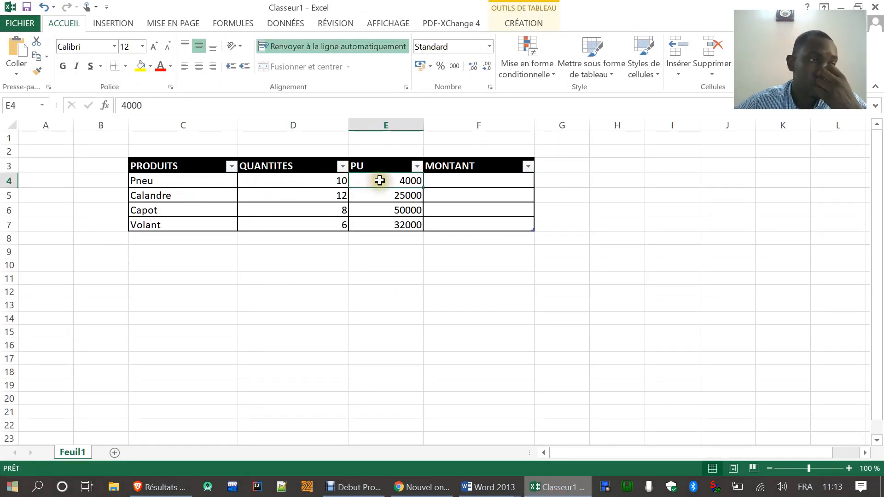
Step: Calculate the Pneu amount in cell F4 with the PRODUIT function over D4:E4
click(442, 181)
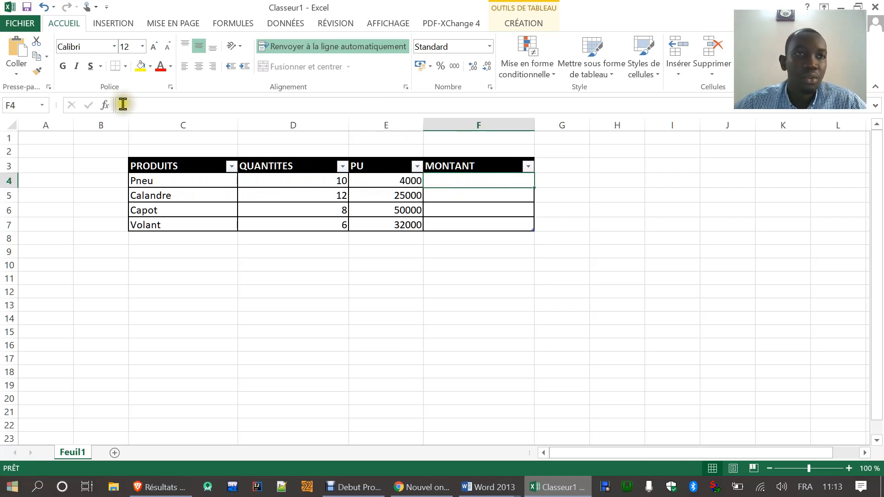
click(105, 107)
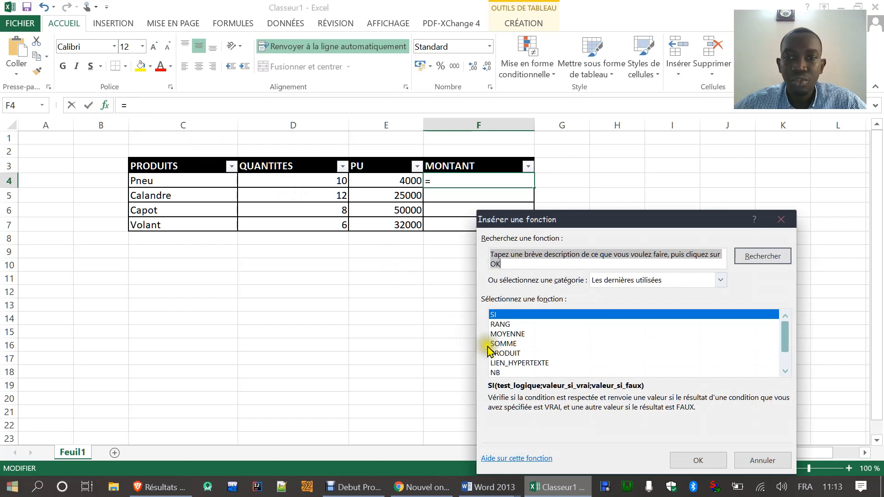
click(501, 354)
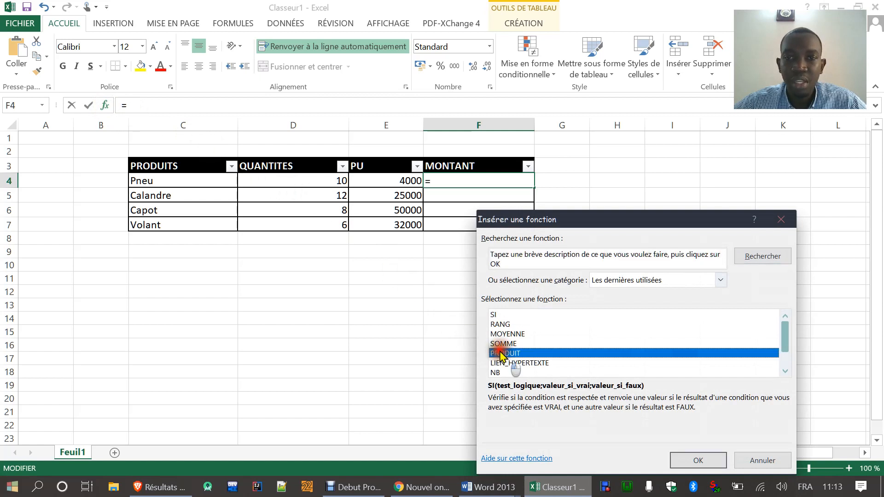
click(699, 462)
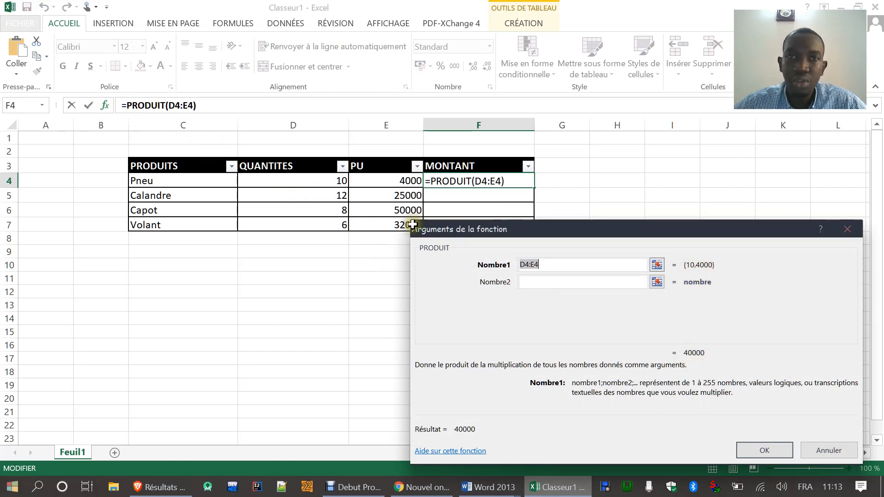
click(753, 451)
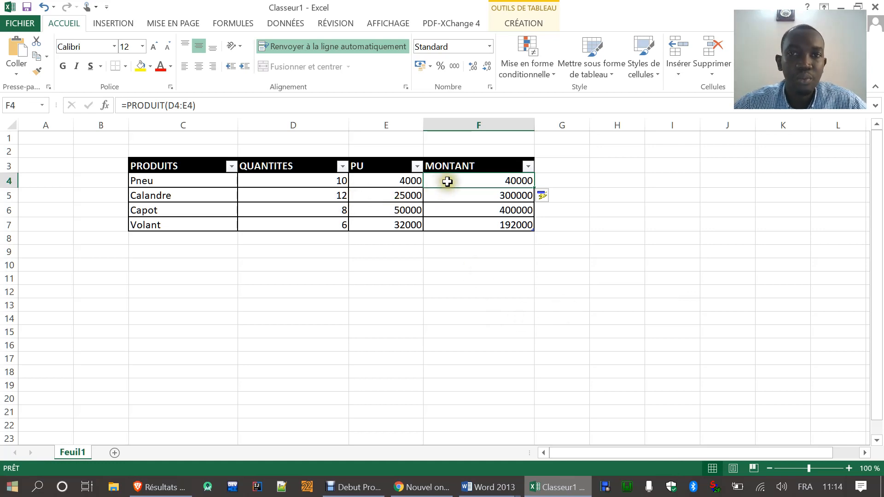
Step: Check the MONTANT formulas in cells F5 to F7 and look back at the exam questions in Word
click(450, 196)
click(454, 209)
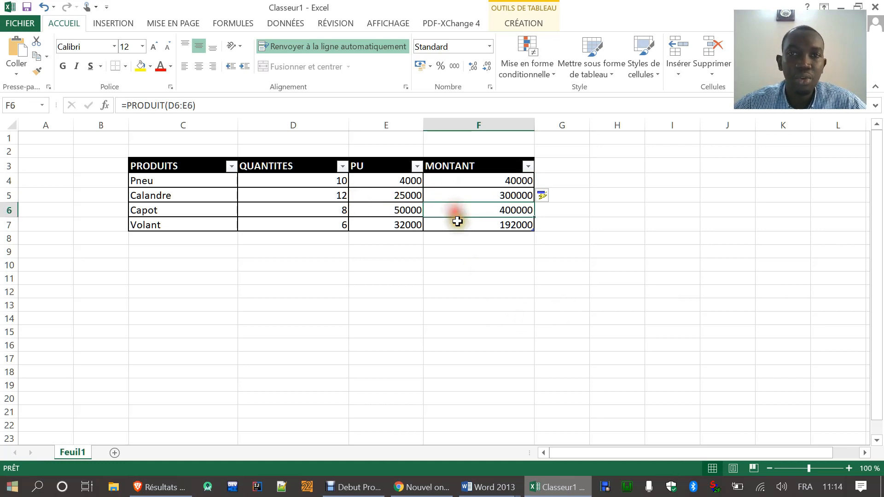
click(457, 222)
click(547, 488)
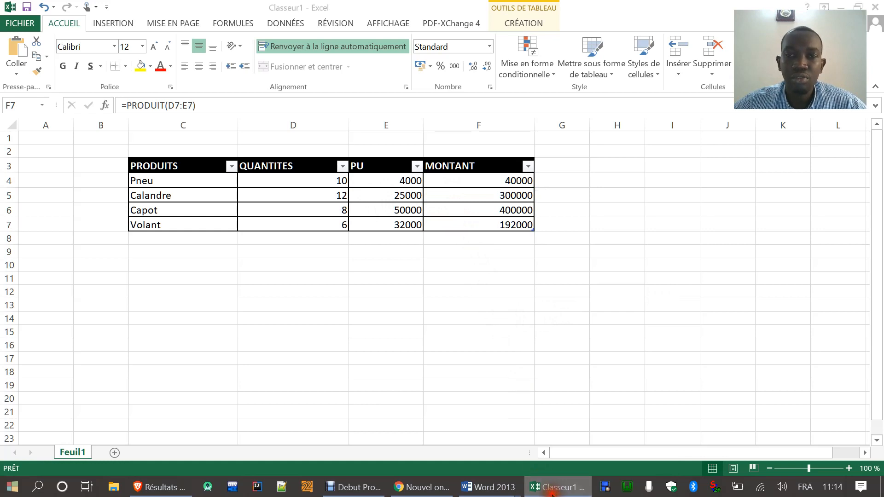
click(558, 487)
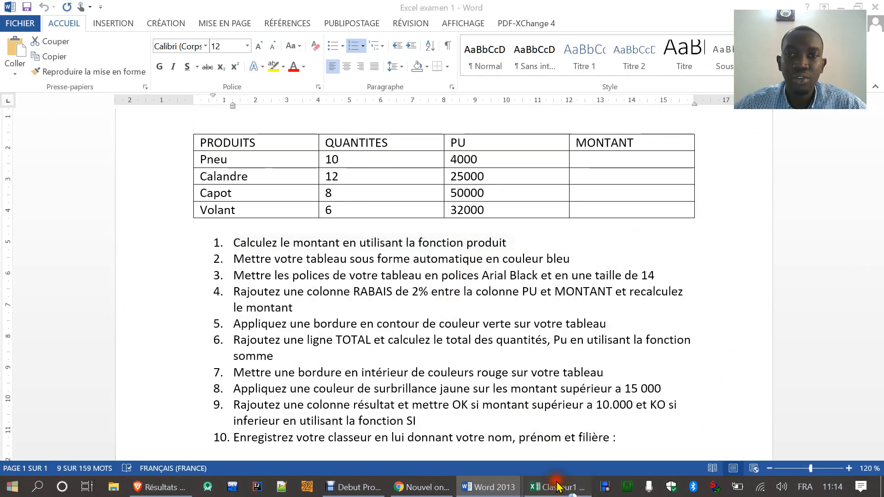
Step: Clear the PRODUIT formula from the Pneu row's MONTANT cell F4
click(474, 185)
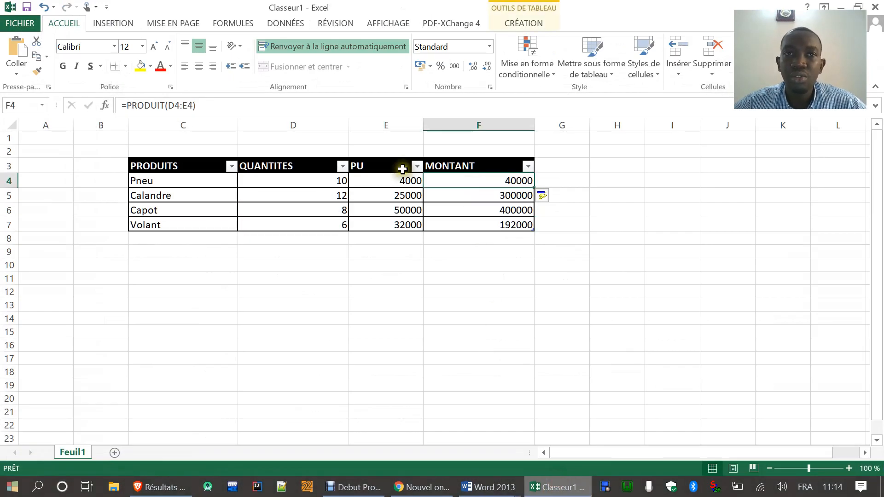
drag(197, 105, 123, 101)
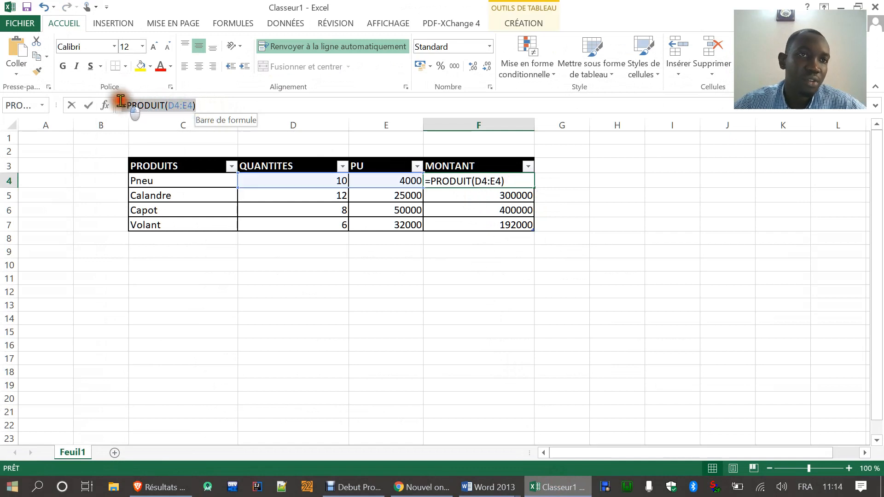
click(409, 310)
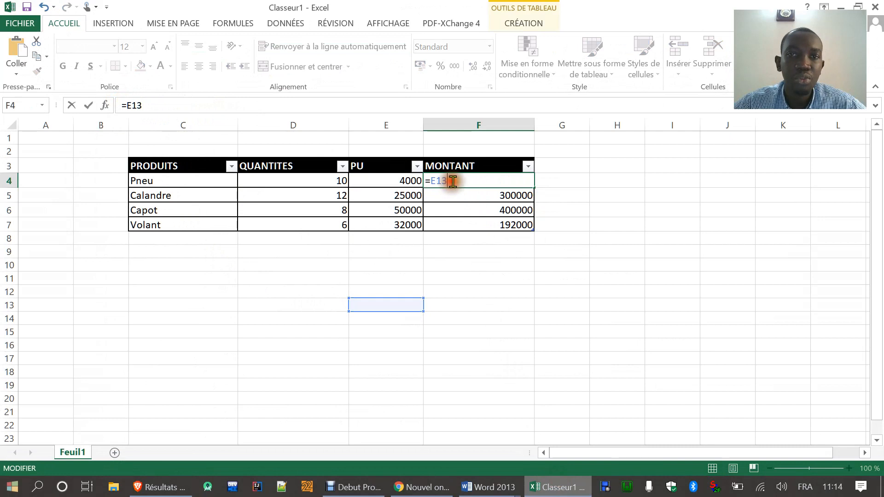
key(BackSpace)
key(BackSpace)
key(BackSpace)
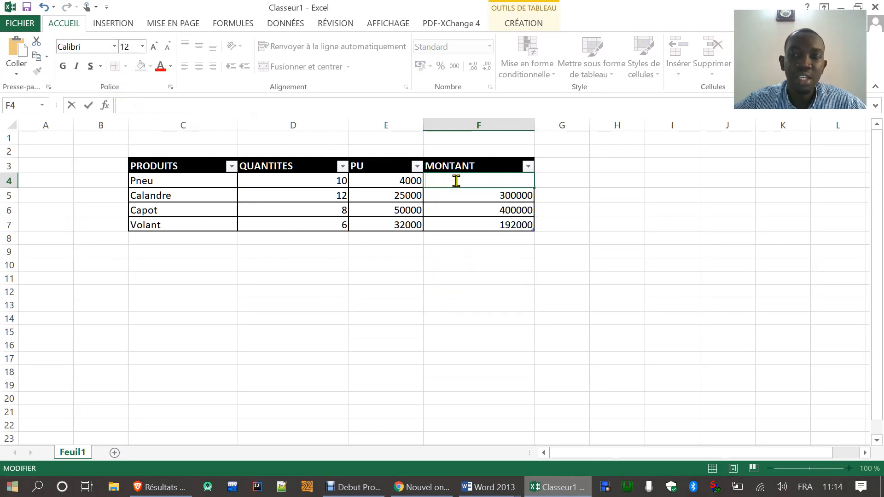
key(Return)
click(456, 181)
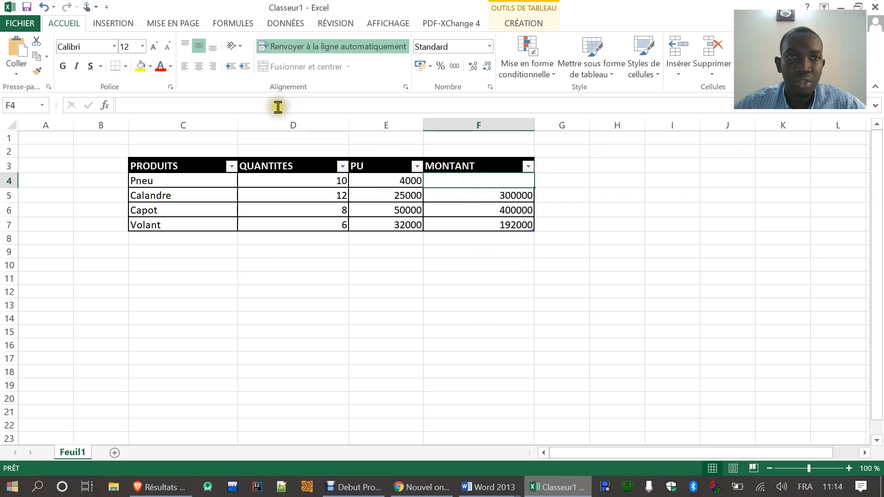
Step: Insert the PRODUIT function over D4:E4 in cell F4 again, then review the cell's formula
click(105, 106)
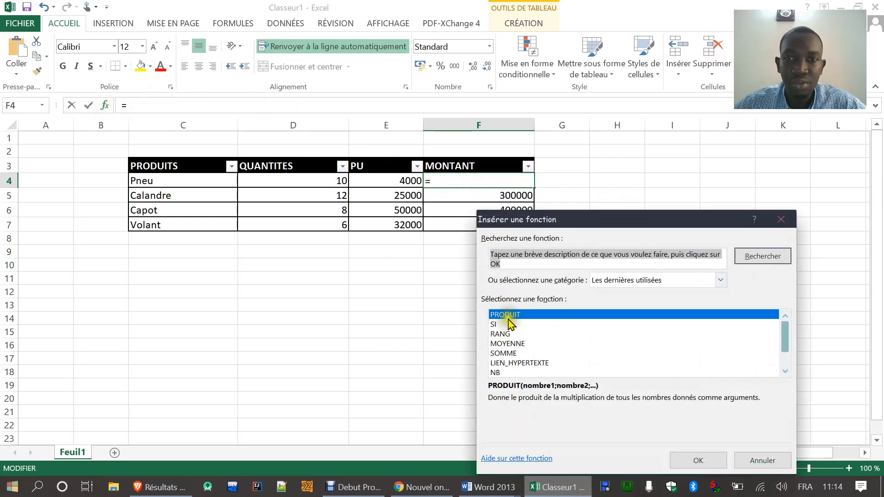
click(689, 460)
click(758, 456)
click(564, 344)
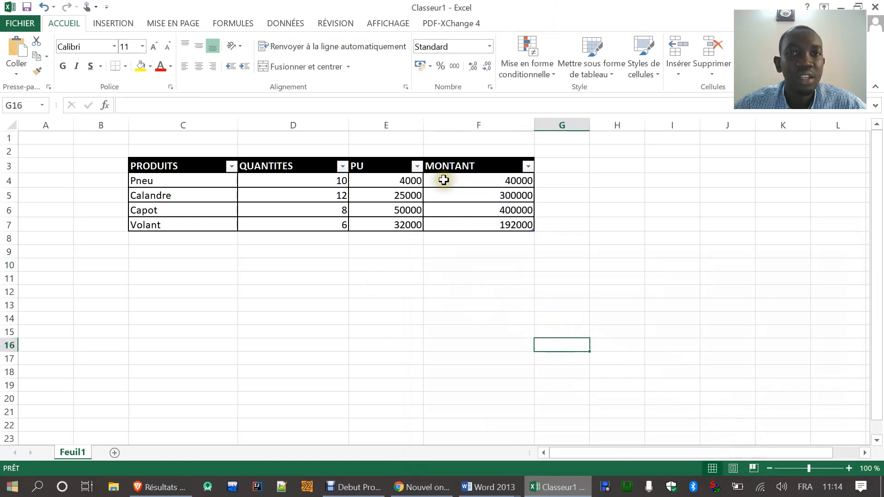
click(474, 179)
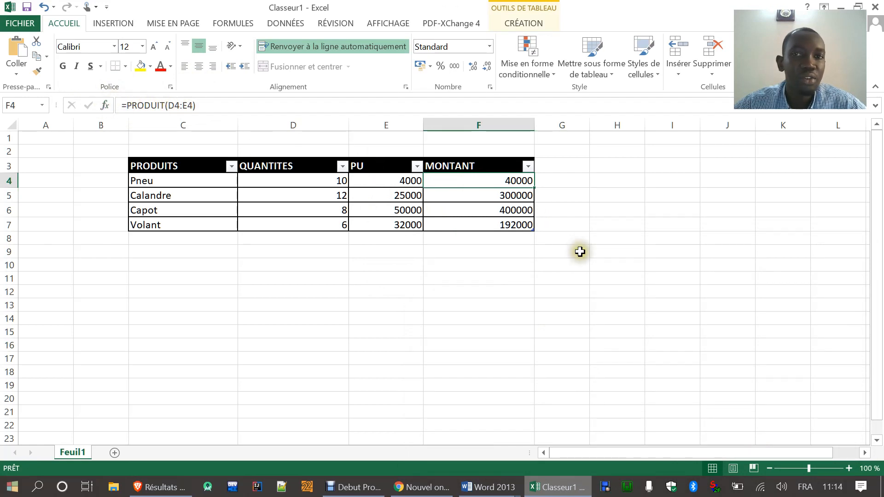
click(313, 279)
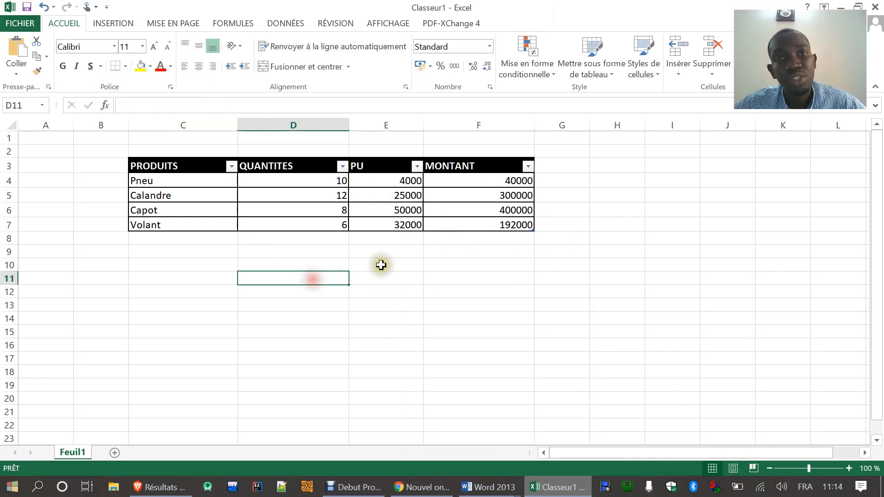
click(461, 181)
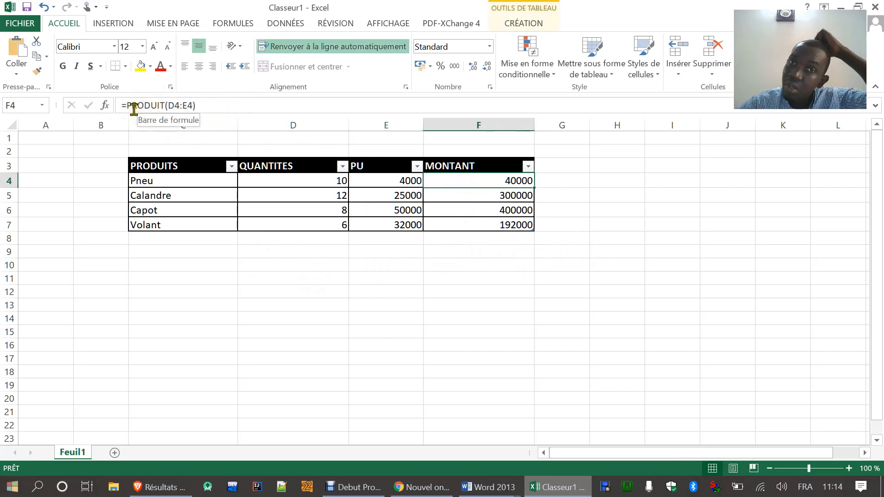
click(445, 304)
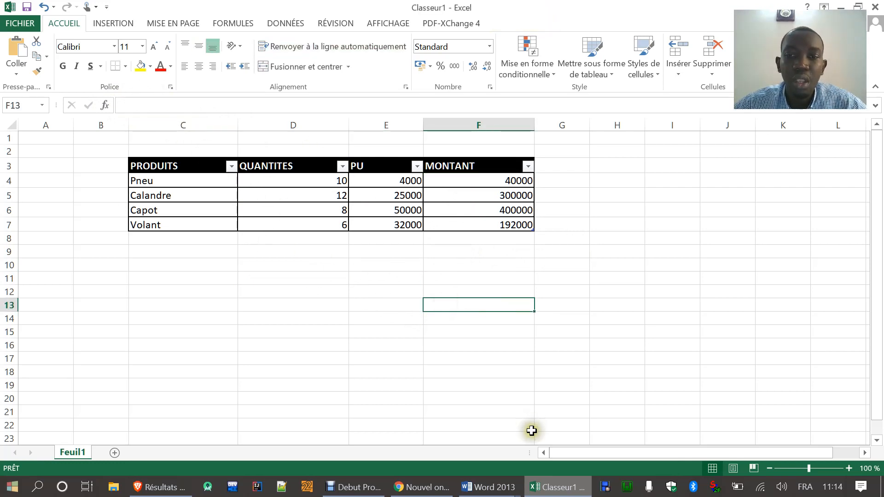
Step: Highlight the second exam question in Word, then apply the light table style with a solid blue header row to C3:F7 in Excel
click(561, 492)
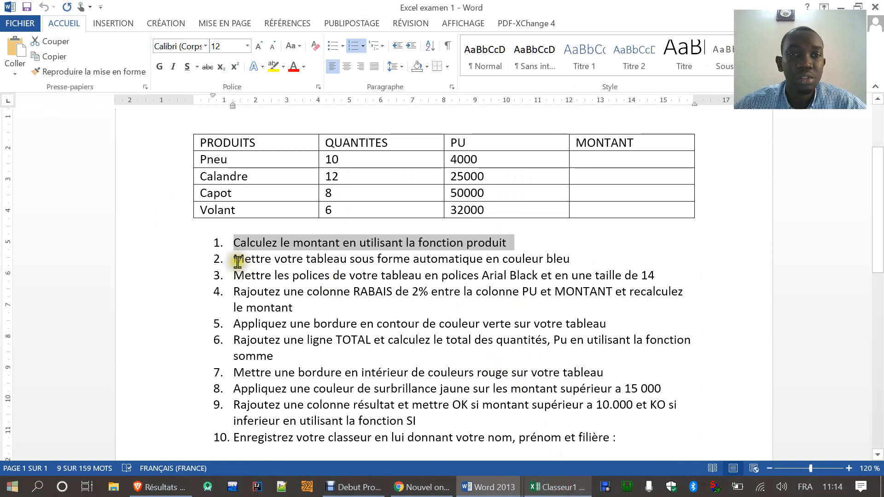
drag(239, 258, 580, 254)
click(558, 487)
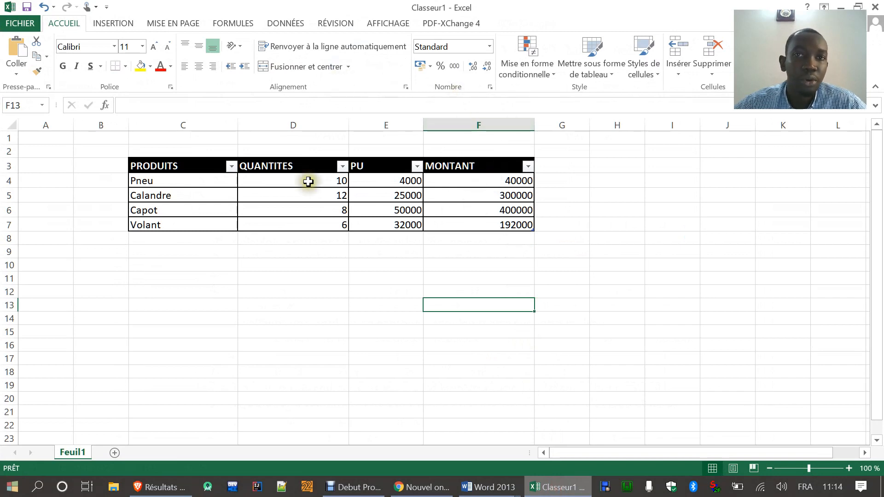
drag(167, 171, 500, 228)
click(594, 74)
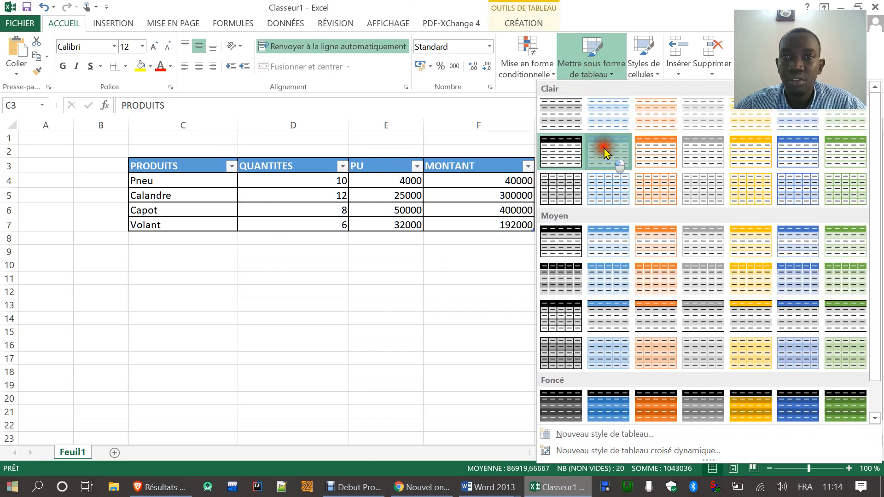
click(605, 148)
click(489, 292)
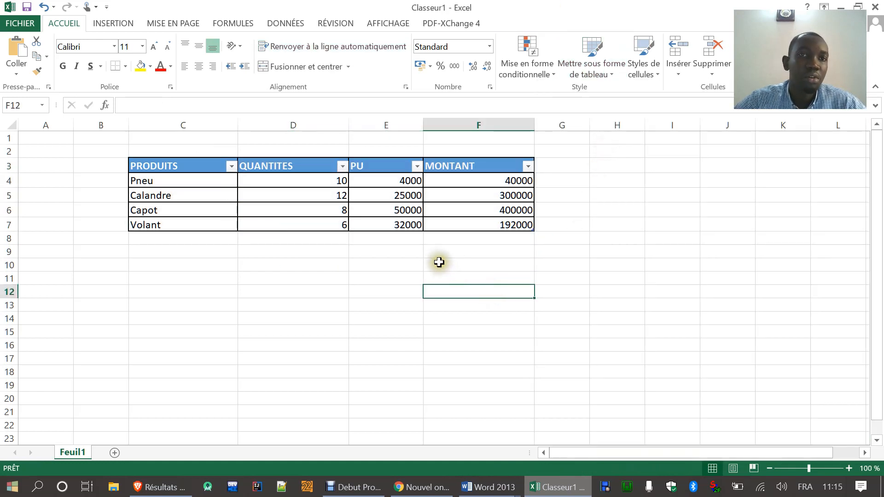
Step: Highlight the third exam question in Word, then set the font of C3:F7 in Excel to Arial Black, size 14
click(555, 488)
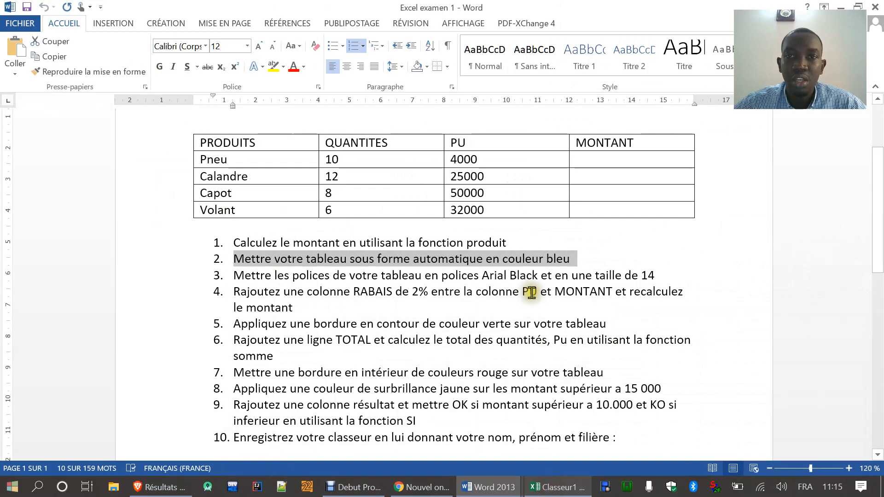
drag(234, 276, 663, 275)
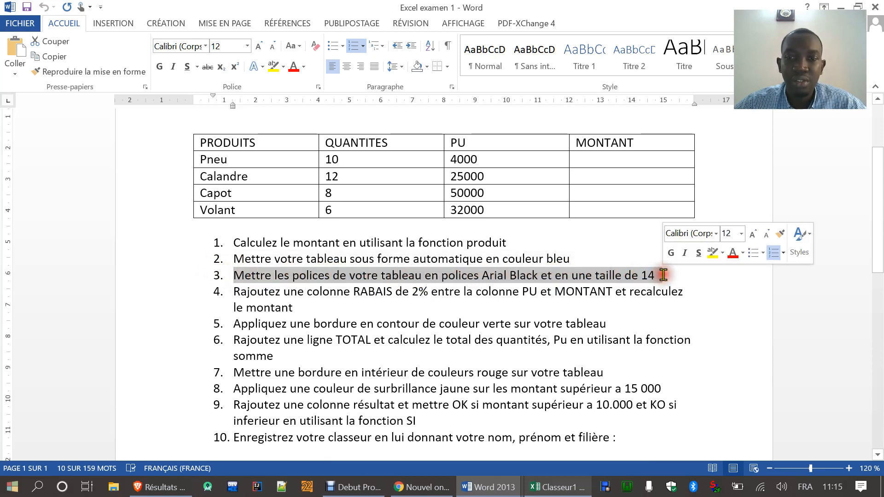
click(556, 489)
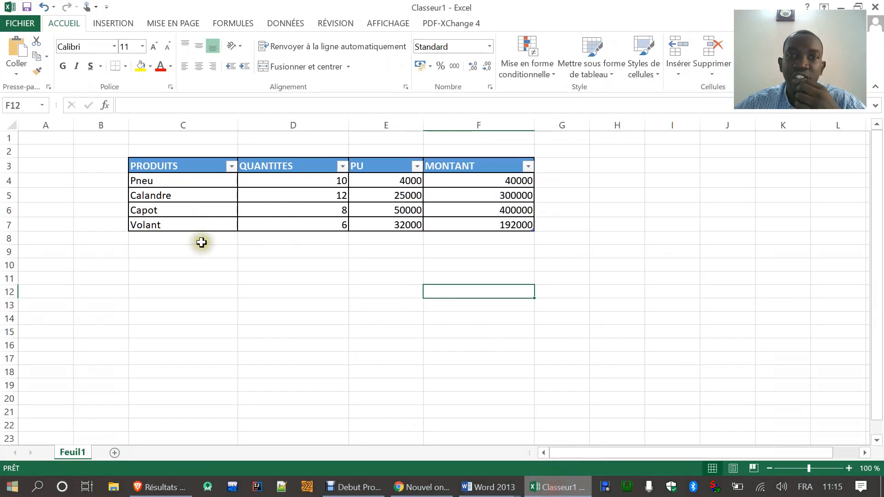
drag(132, 165, 328, 225)
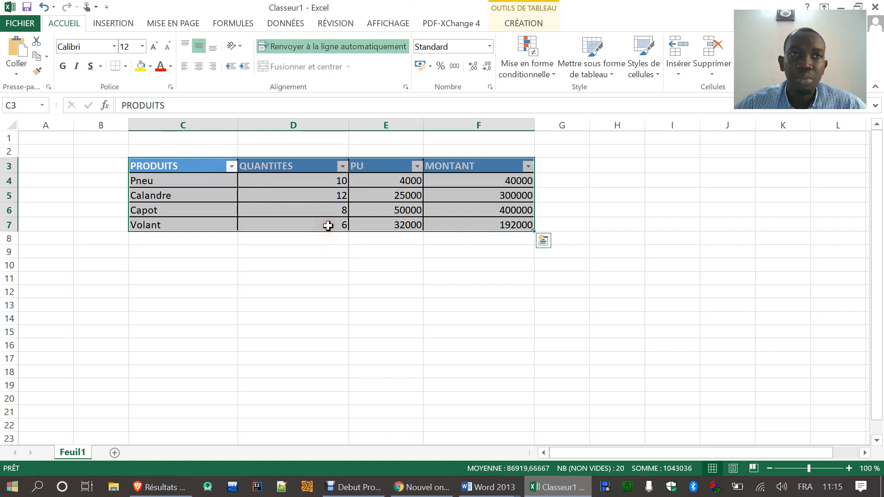
click(114, 47)
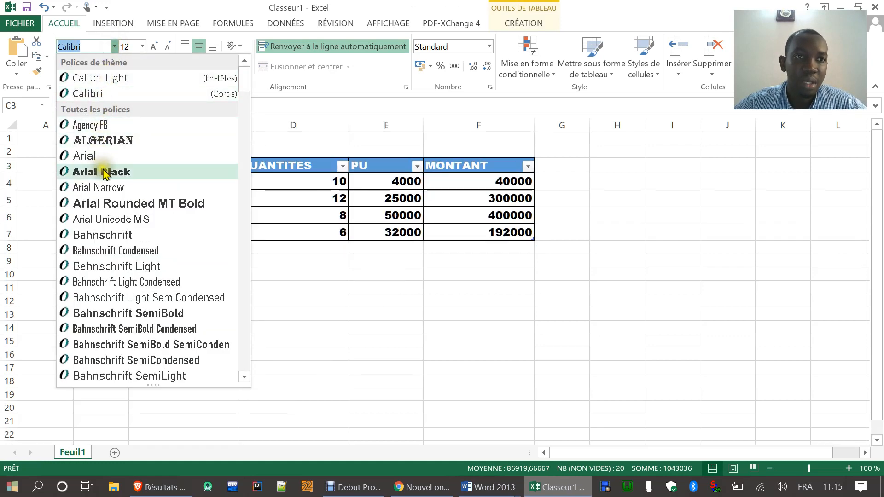
click(103, 173)
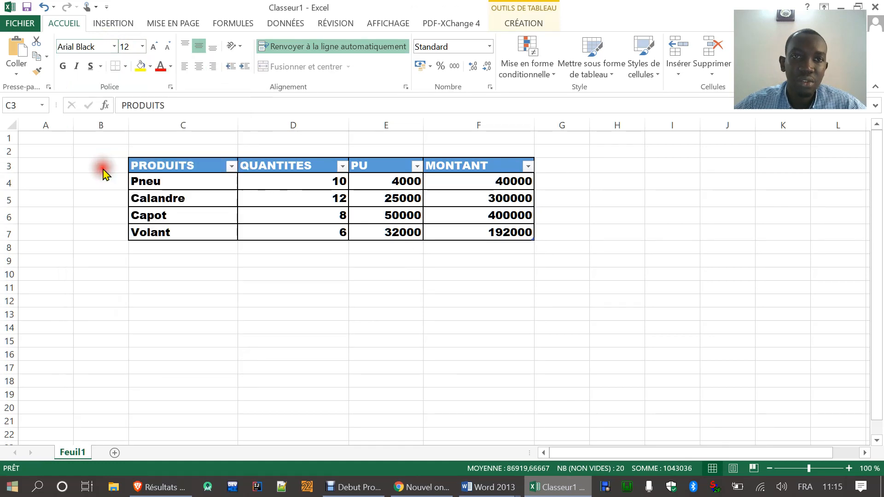
click(142, 47)
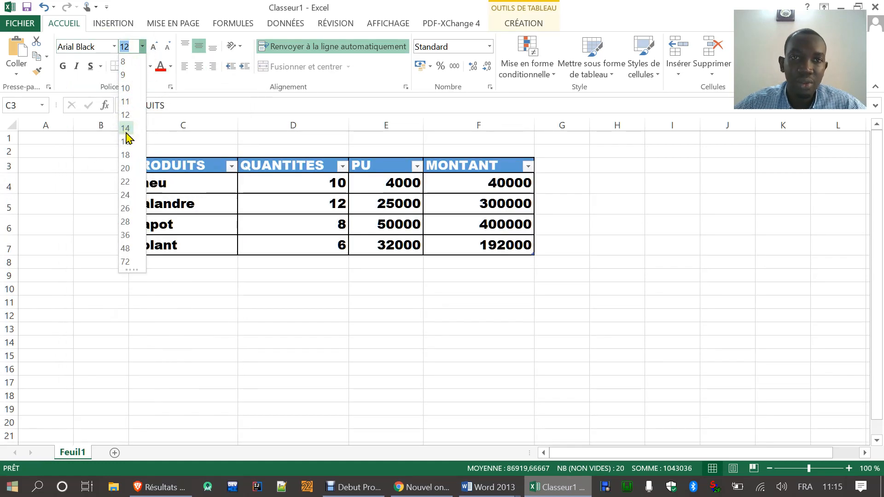
click(126, 131)
click(233, 306)
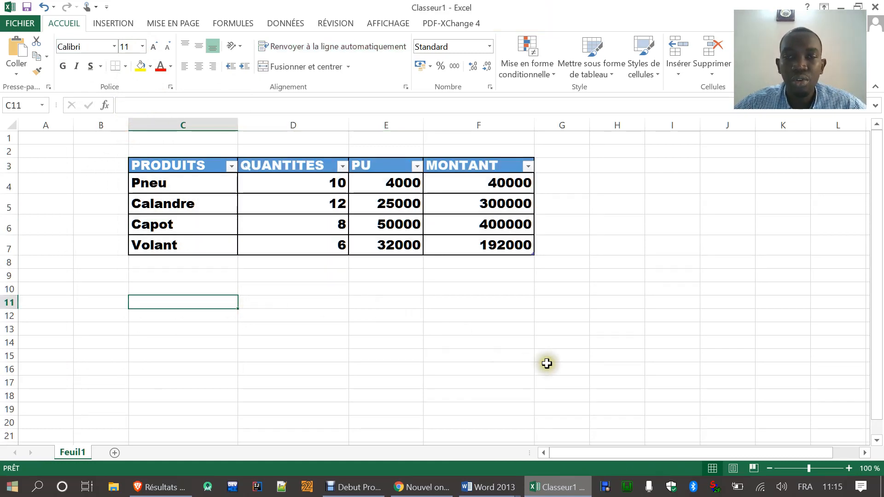
Step: Highlight the fourth exam question in Word, then insert a table column between PU and MONTANT in Excel
click(563, 490)
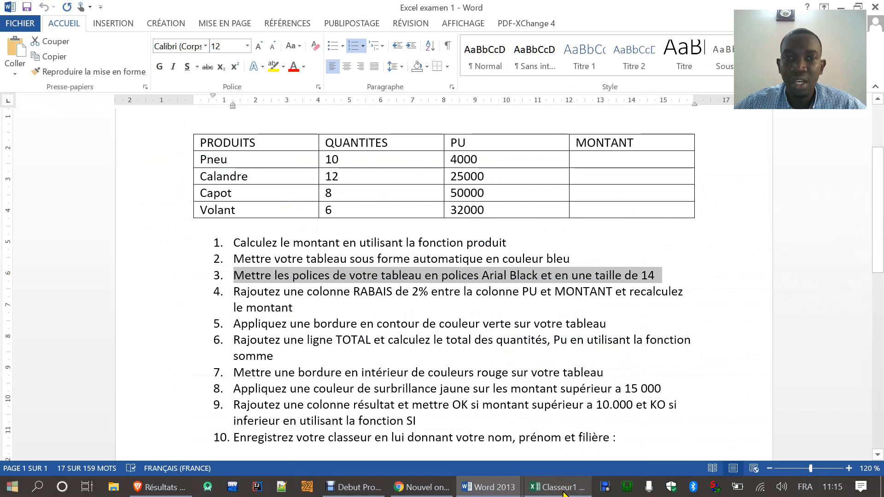
drag(232, 292, 304, 307)
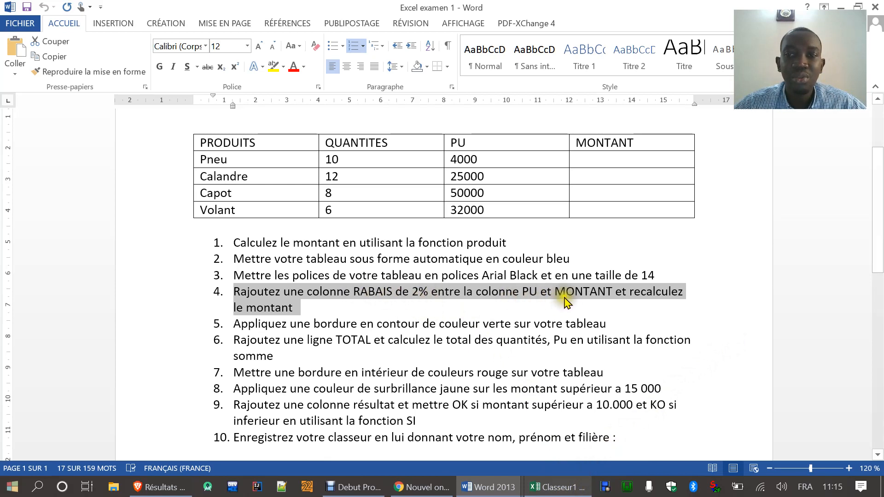
click(557, 487)
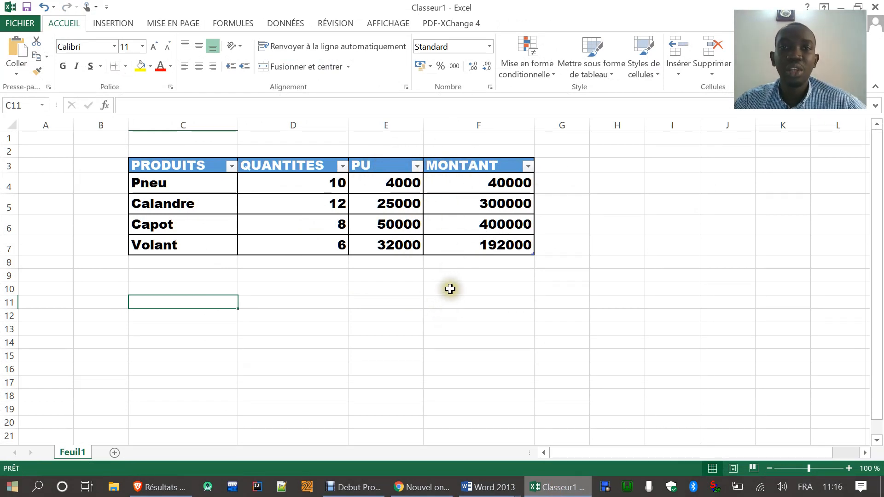
drag(471, 167, 475, 242)
right_click(476, 201)
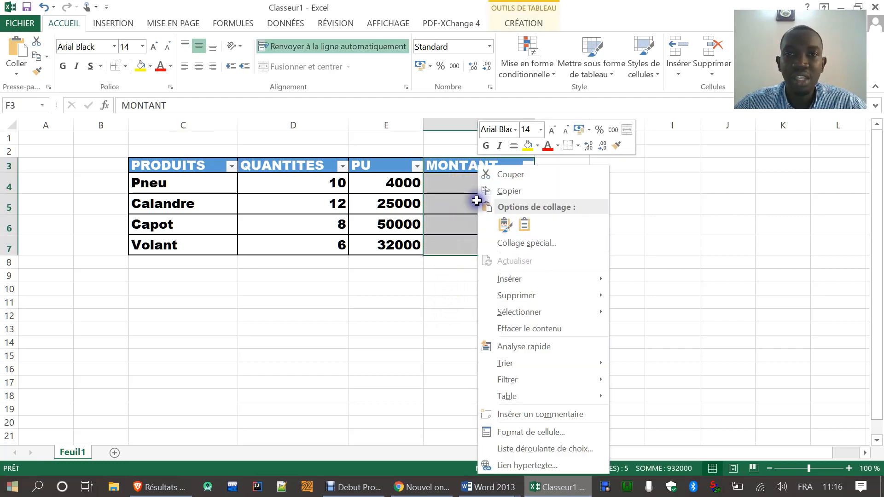
mouse_move(507, 279)
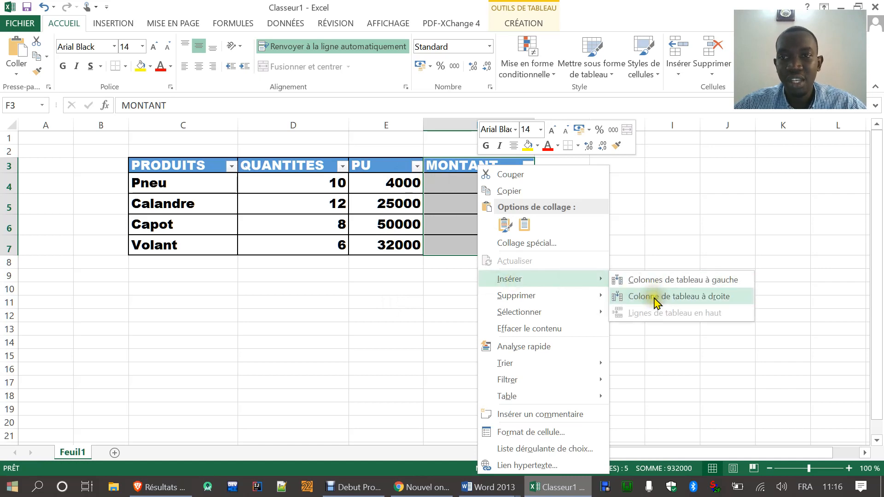
click(661, 282)
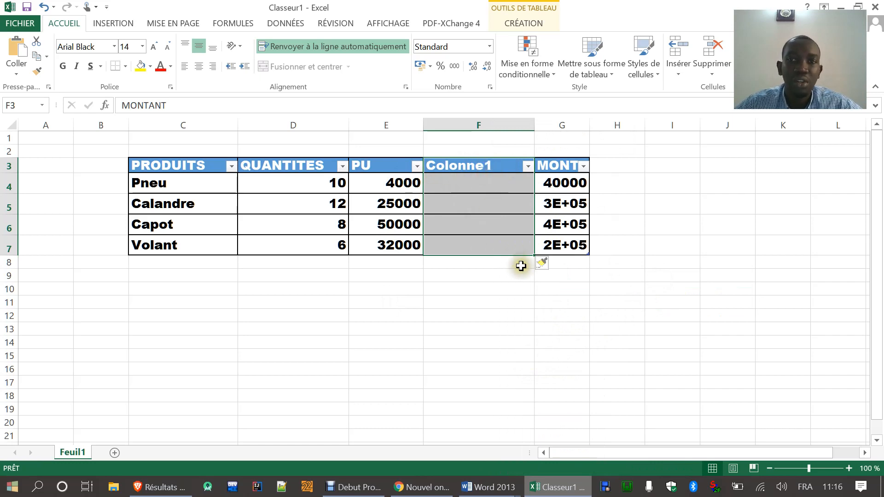
Step: Title the new column F "RABAIS 2%" and widen column G until the MONTANT header and amounts fit in full
click(497, 166)
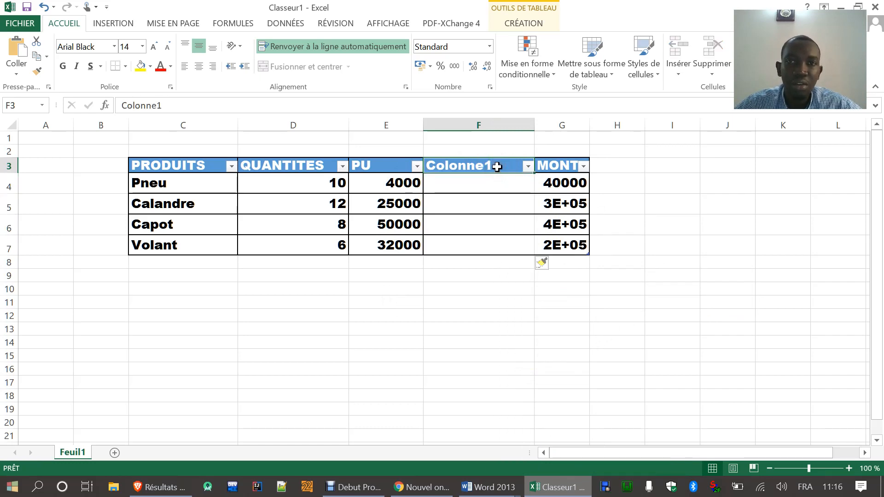
text(r)
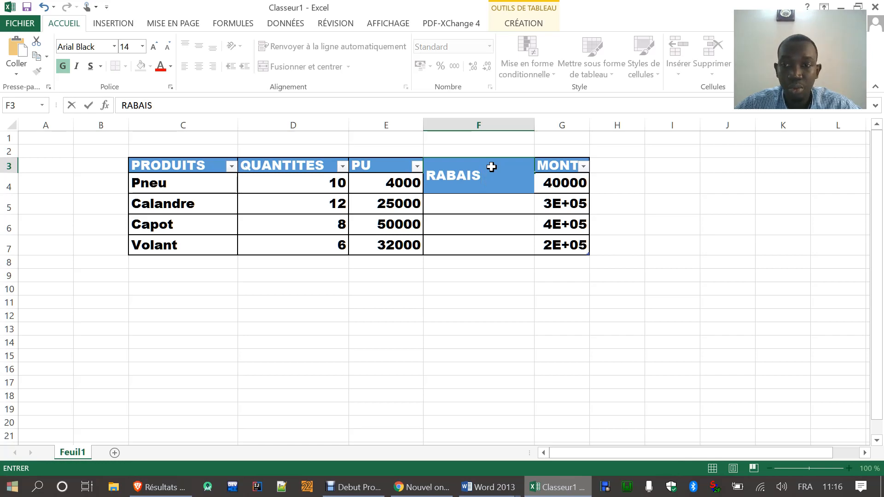
click(805, 487)
click(792, 413)
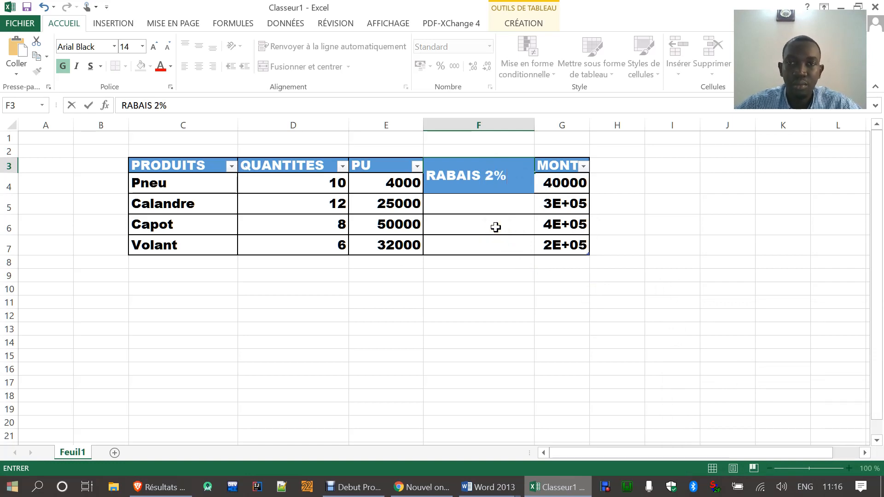
click(472, 302)
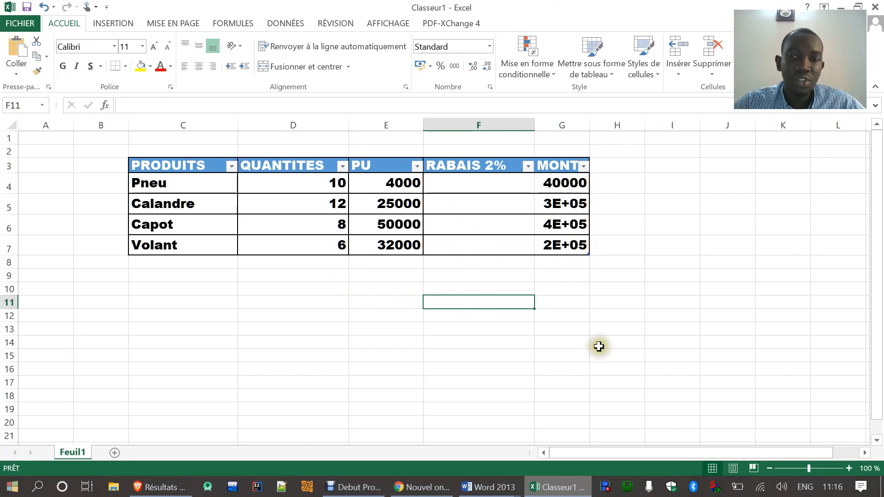
drag(616, 452, 645, 452)
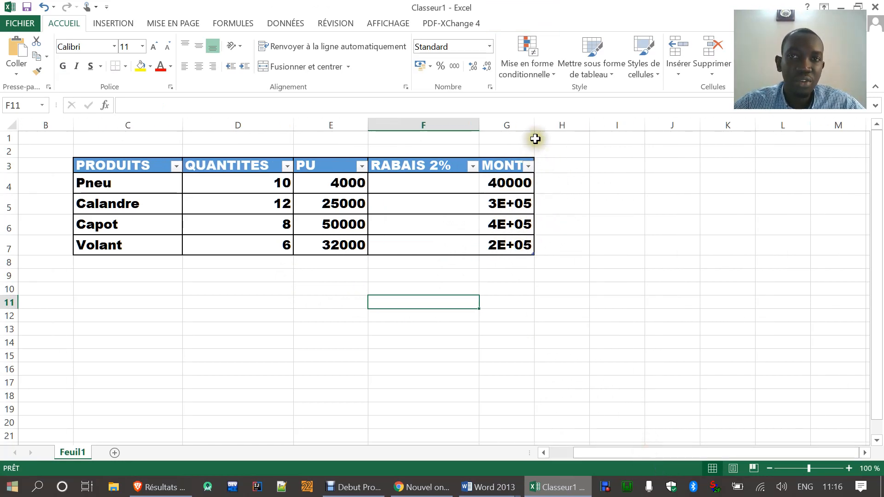
drag(534, 125, 591, 127)
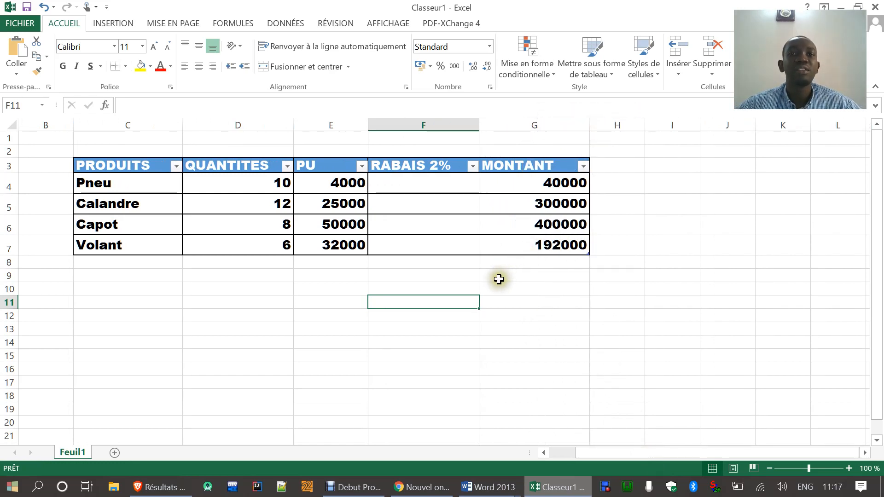
Step: Reread the fourth exam question in Word, then clear the MONTANT amounts in G4:G7 in Excel
click(552, 492)
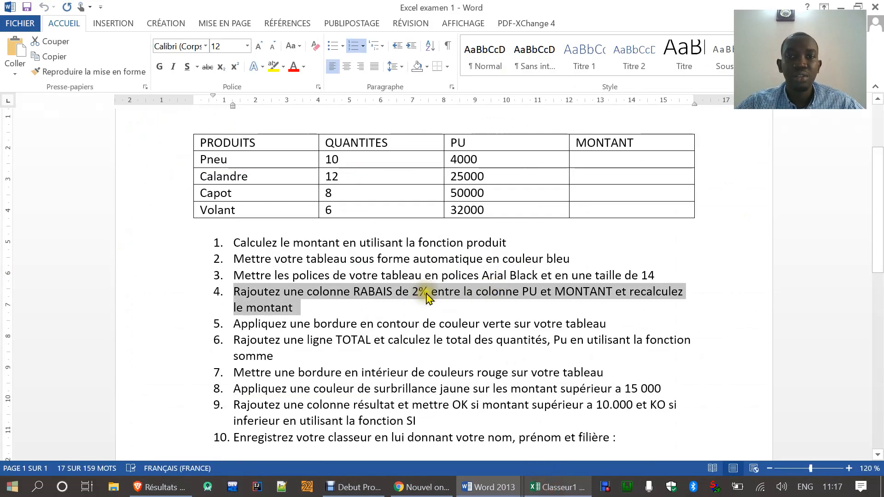
click(557, 488)
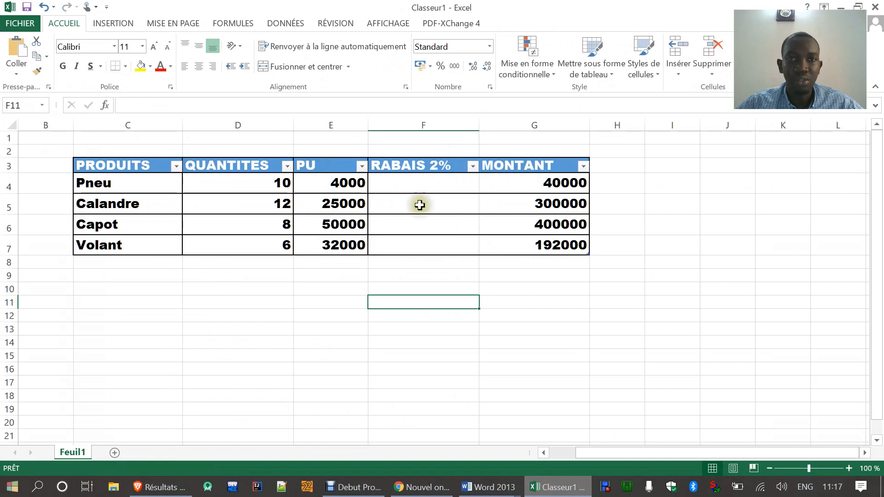
click(553, 492)
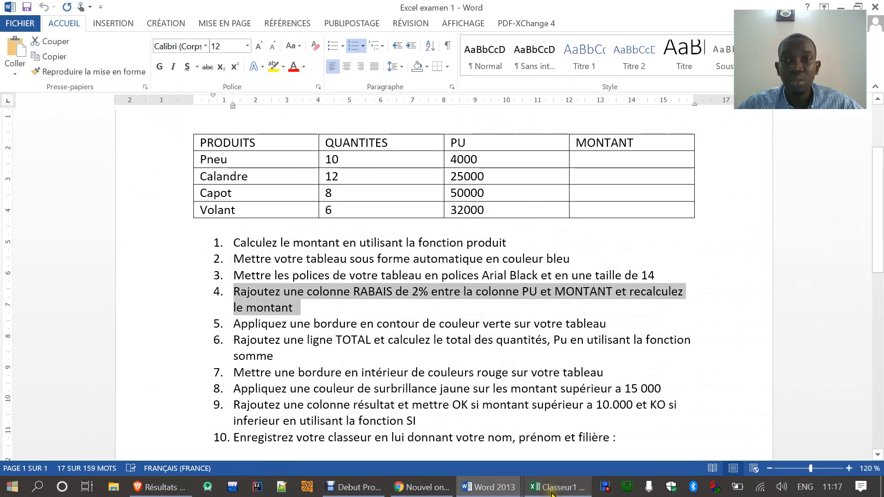
click(553, 492)
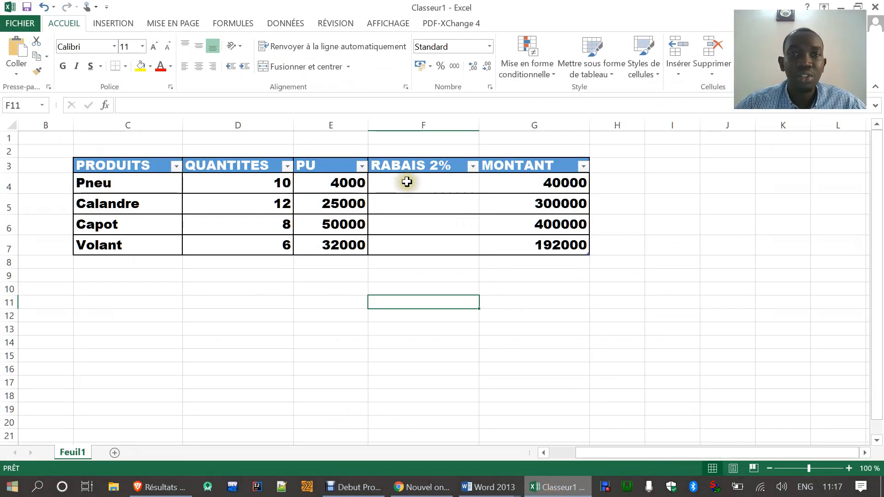
click(399, 184)
click(511, 183)
drag(510, 184, 518, 244)
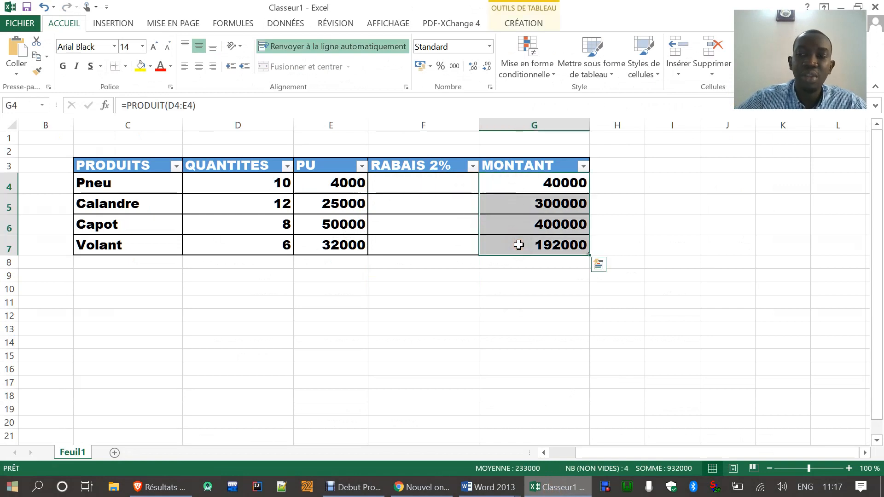
key(Delete)
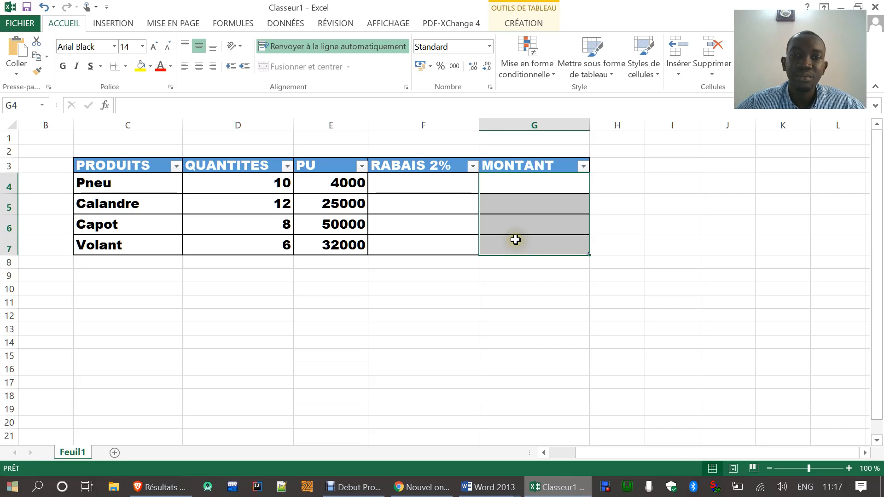
click(416, 184)
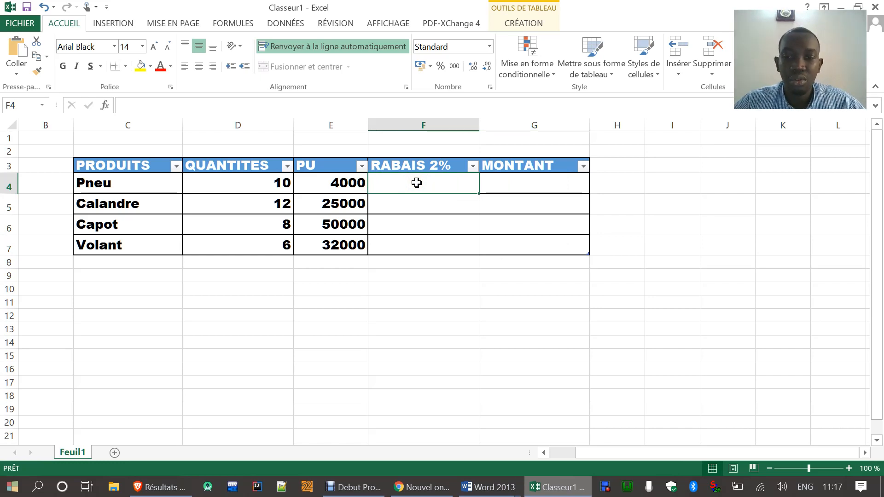
text(=)
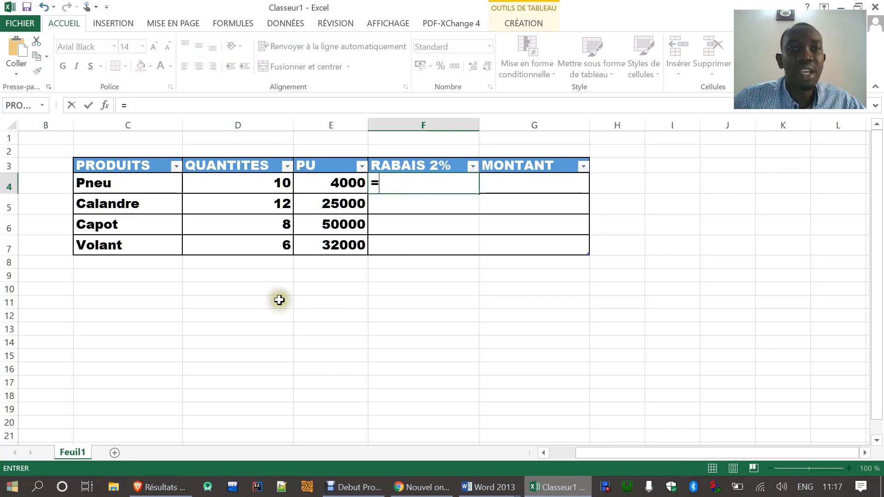
click(244, 182)
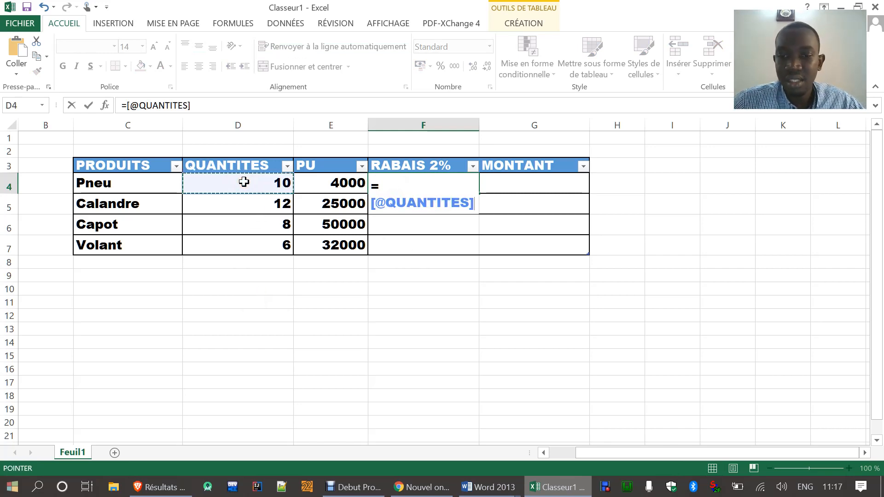
text(*)
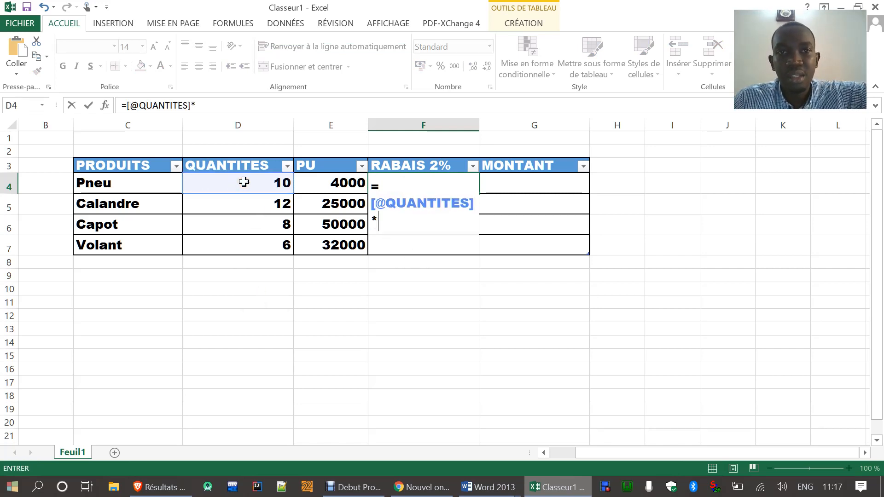
click(316, 182)
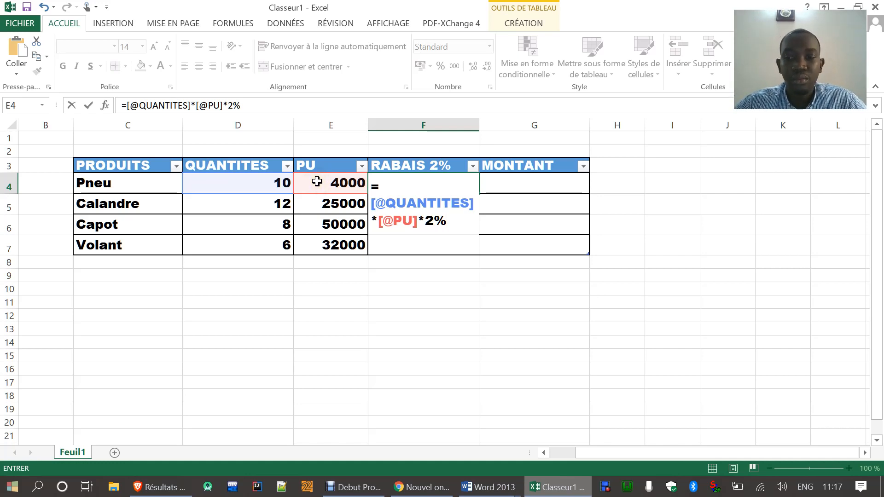
key(Return)
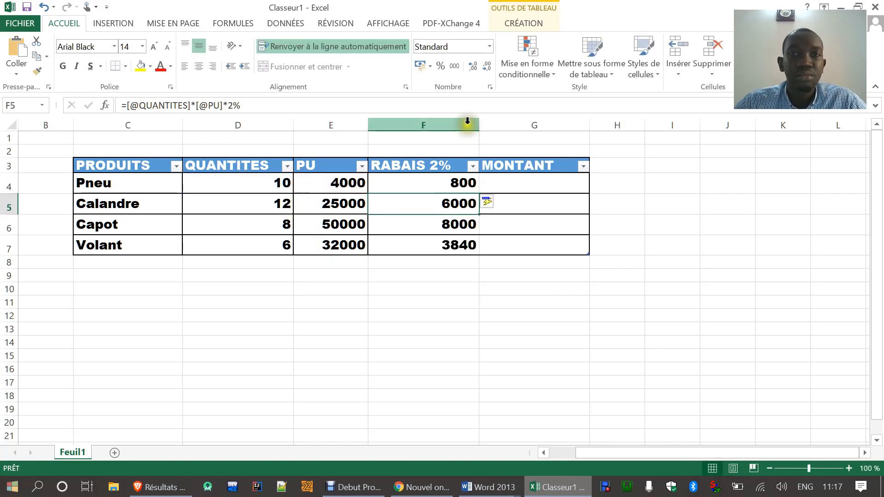
click(396, 186)
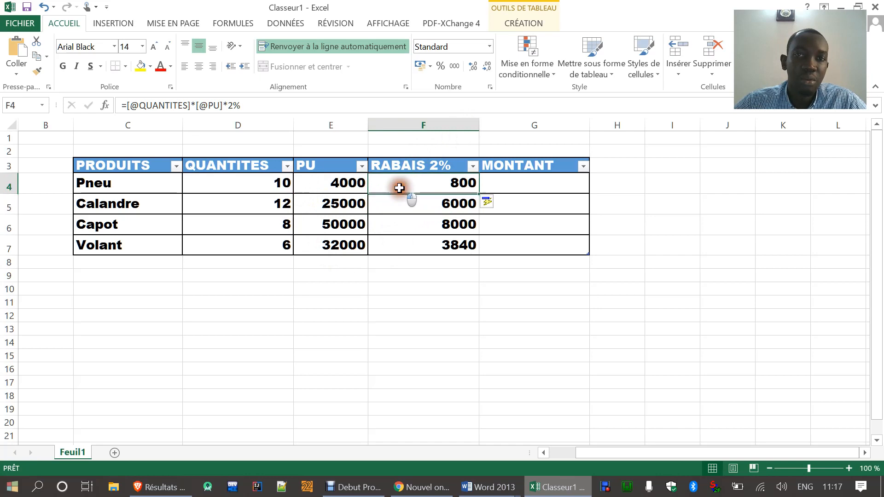
click(317, 183)
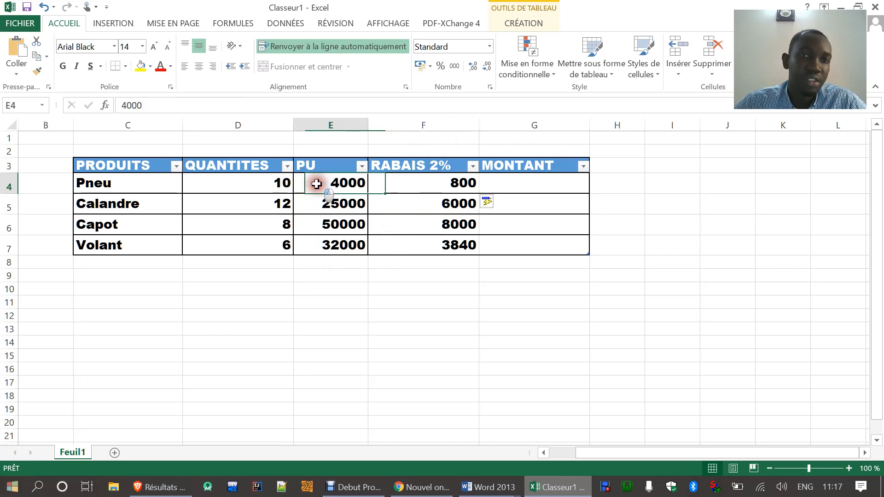
click(262, 187)
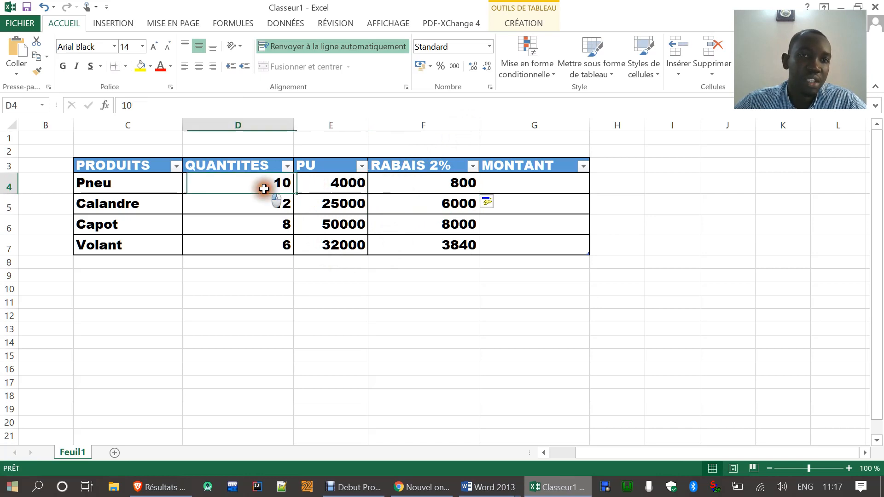
click(509, 180)
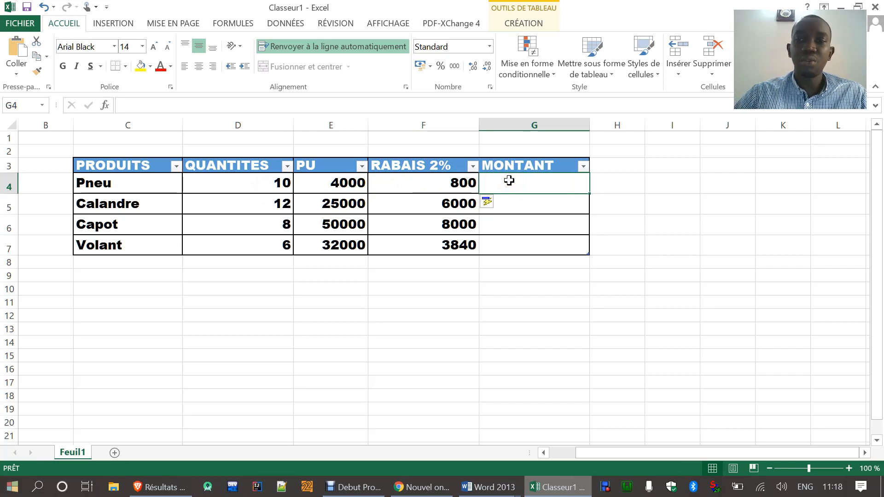
text(=)
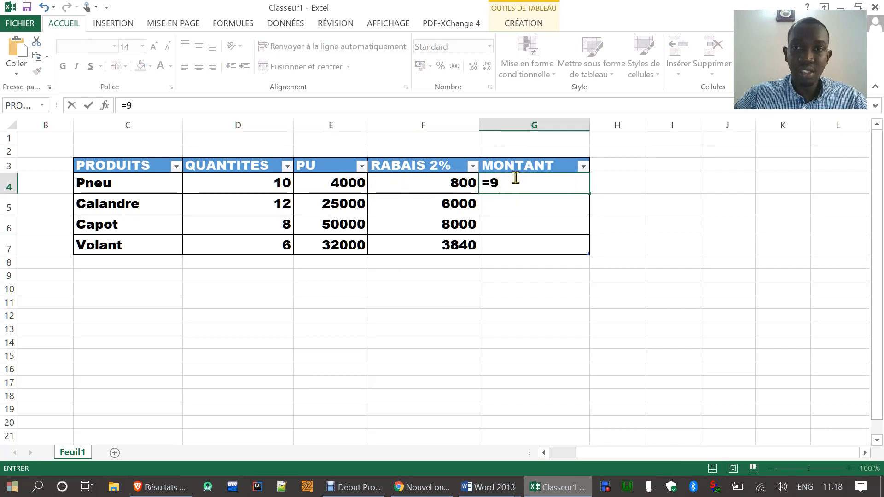
text(()
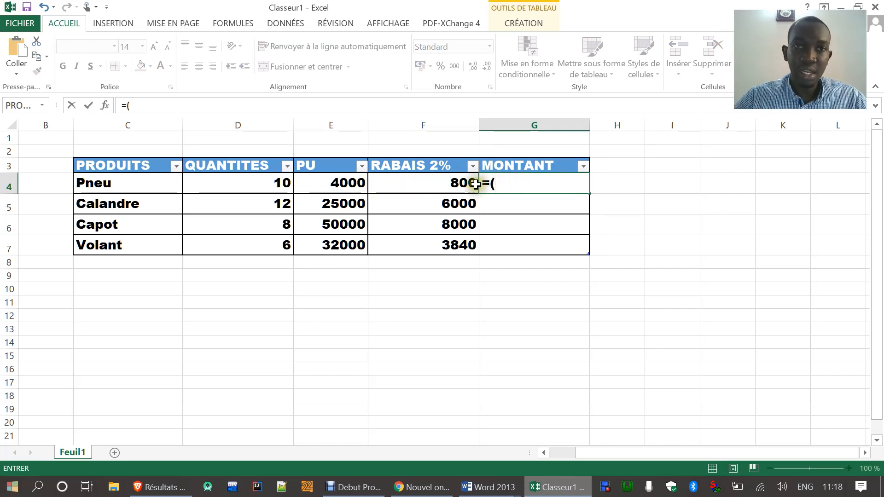
click(338, 182)
text(*)
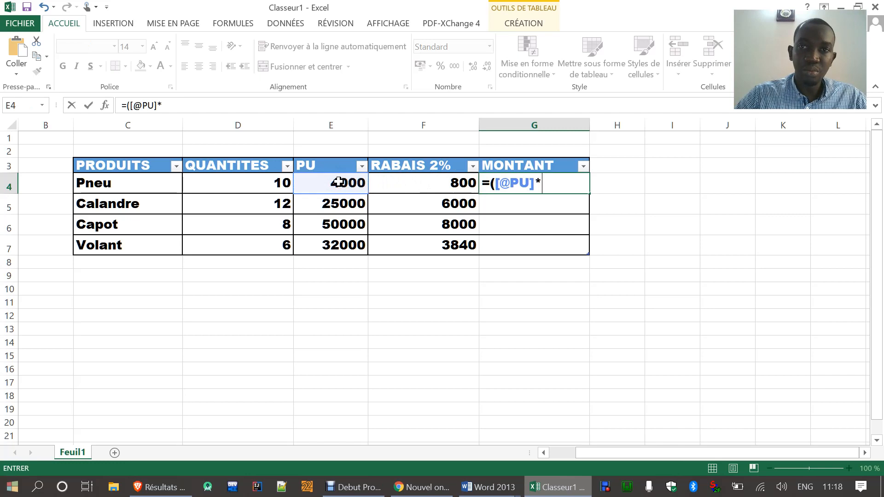
click(231, 184)
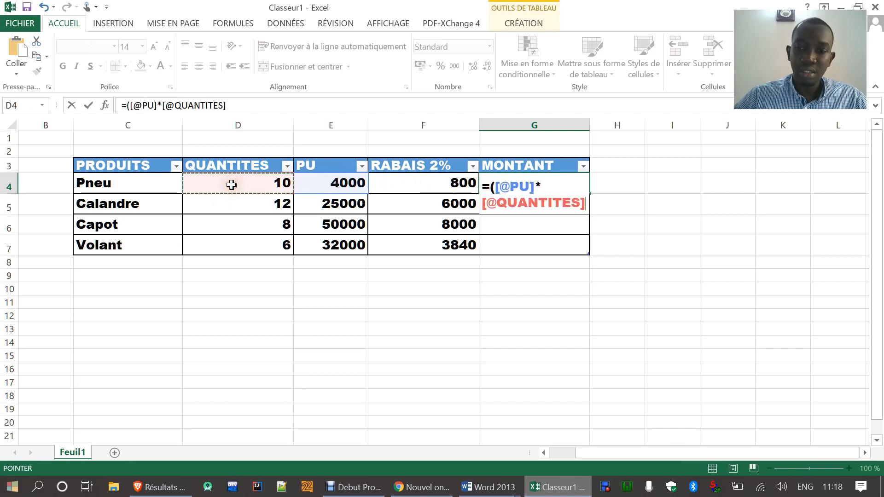
text())
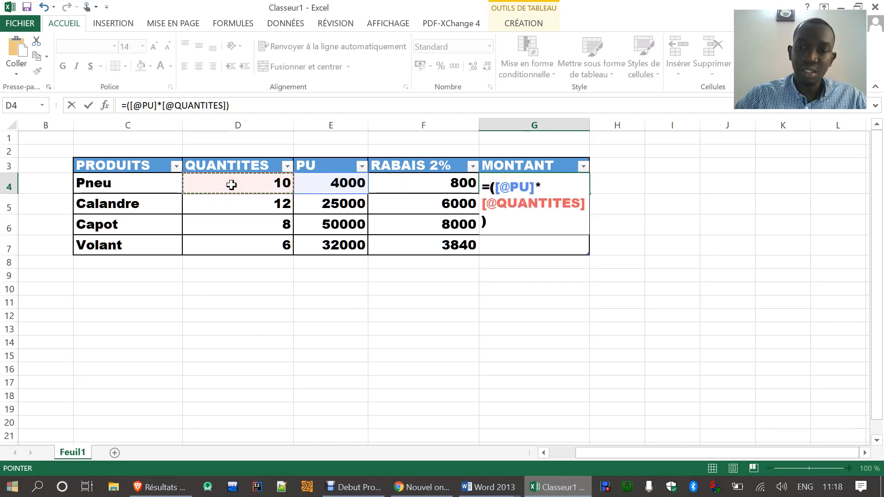
text(-)
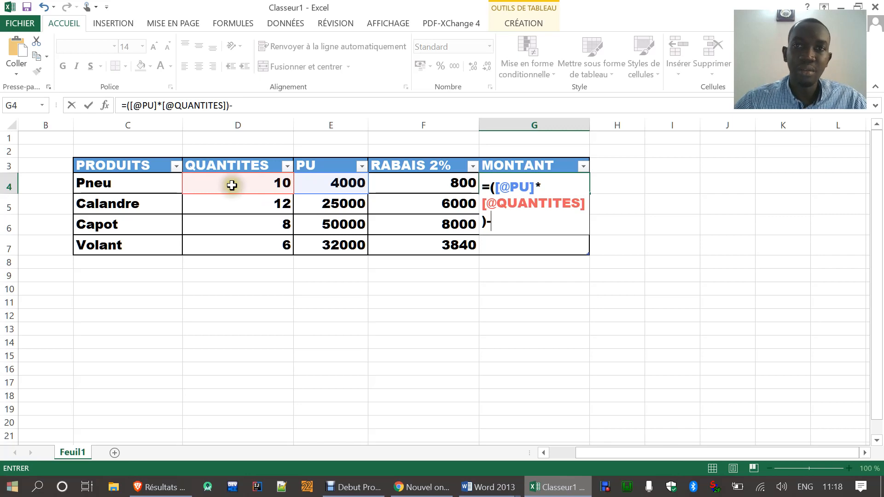
click(419, 186)
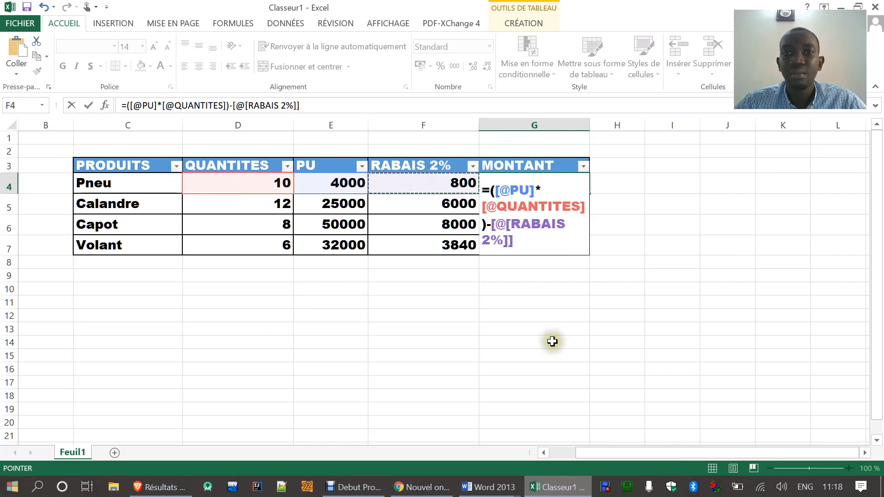
key(Return)
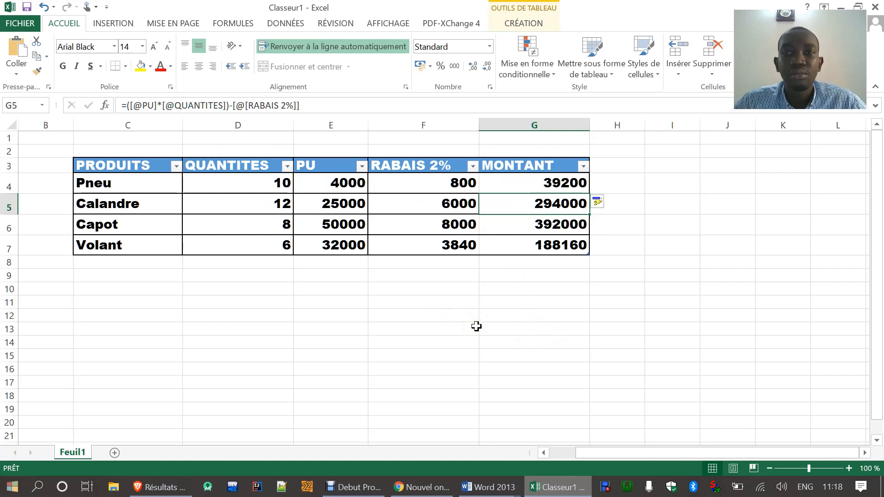
Step: Highlight the fifth exam question, about the green outline border, in Word and return to the Excel workbook
click(561, 489)
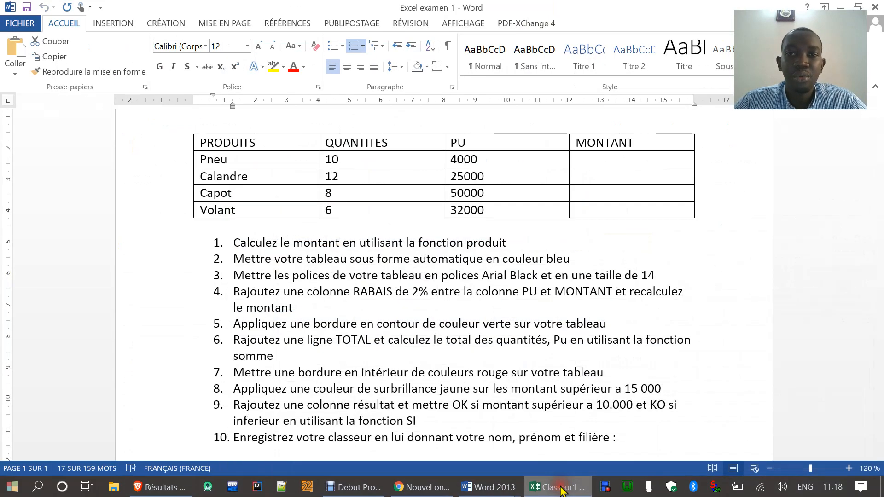
scroll(333, 280, down, 1)
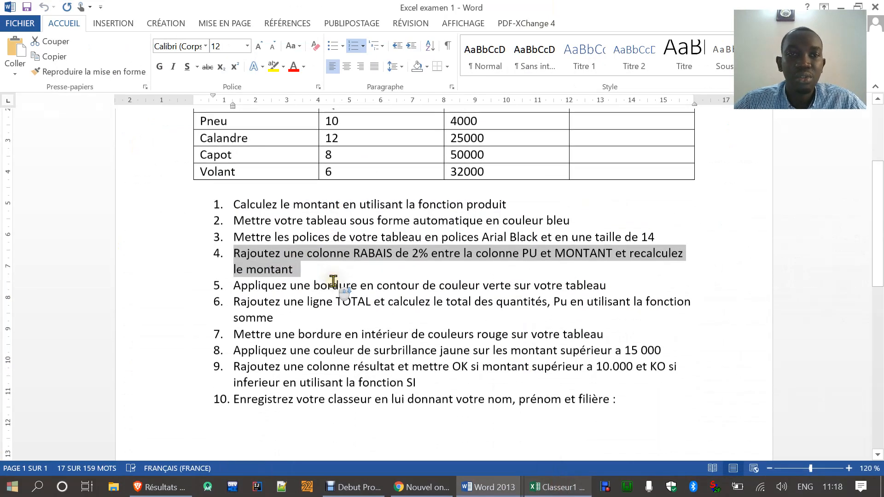
click(232, 285)
drag(233, 286, 612, 286)
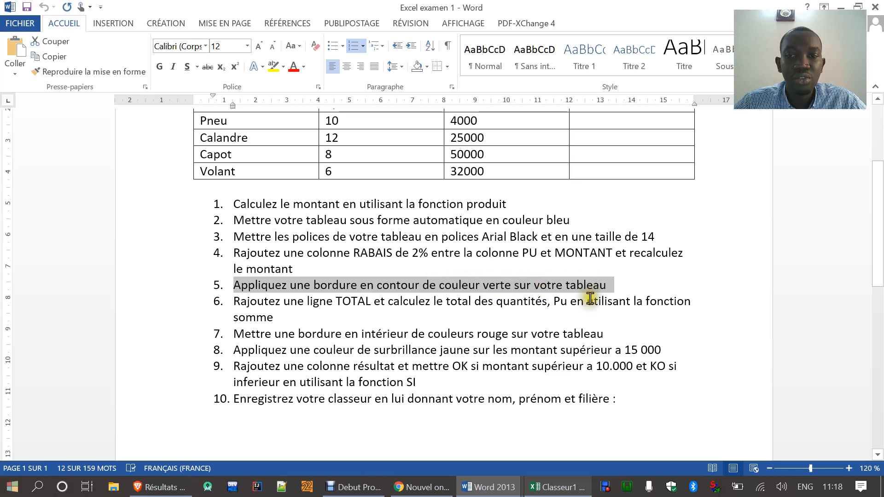
click(564, 487)
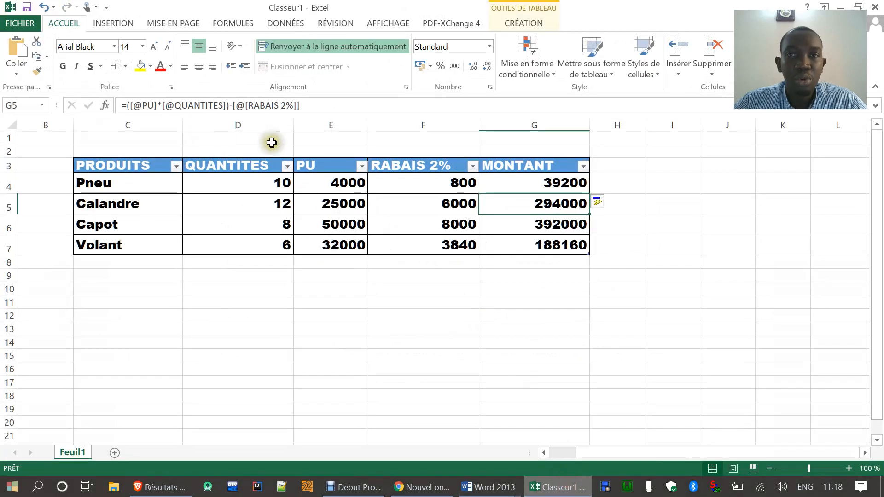
Step: Apply a thick solid green outline border around the whole table, C3:G7
click(386, 342)
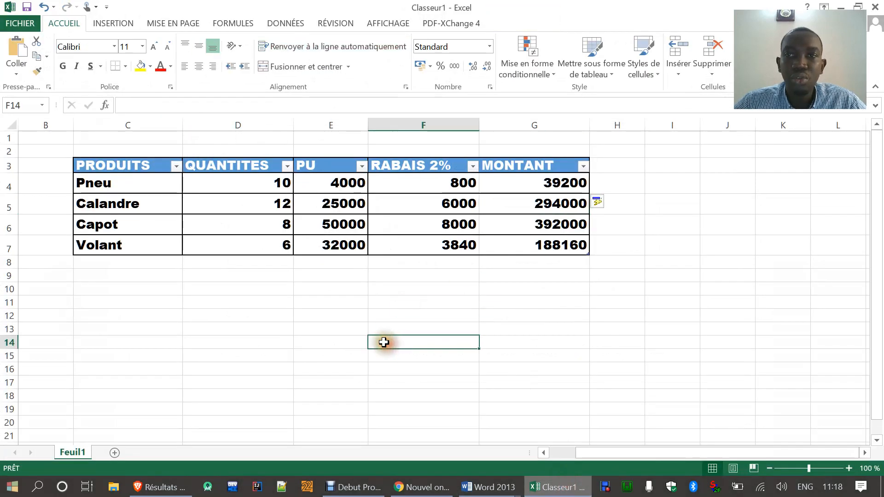
click(86, 165)
drag(148, 175, 366, 249)
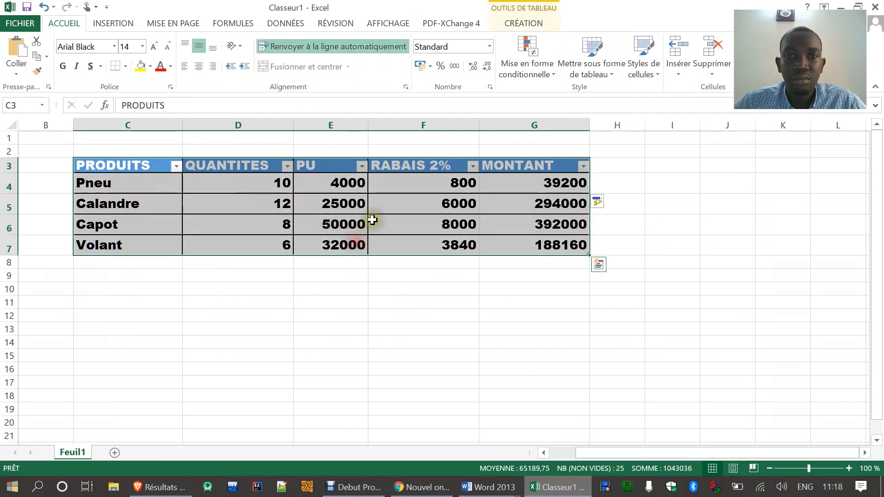
right_click(344, 187)
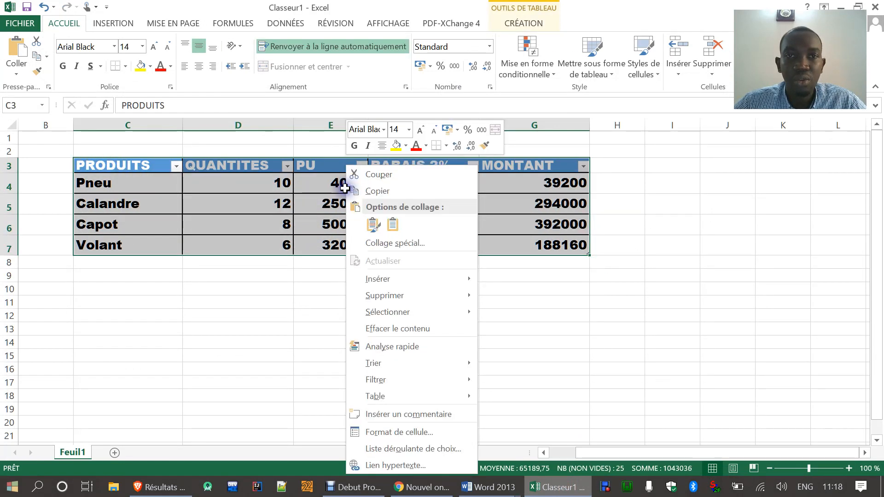
click(400, 433)
drag(358, 147, 421, 131)
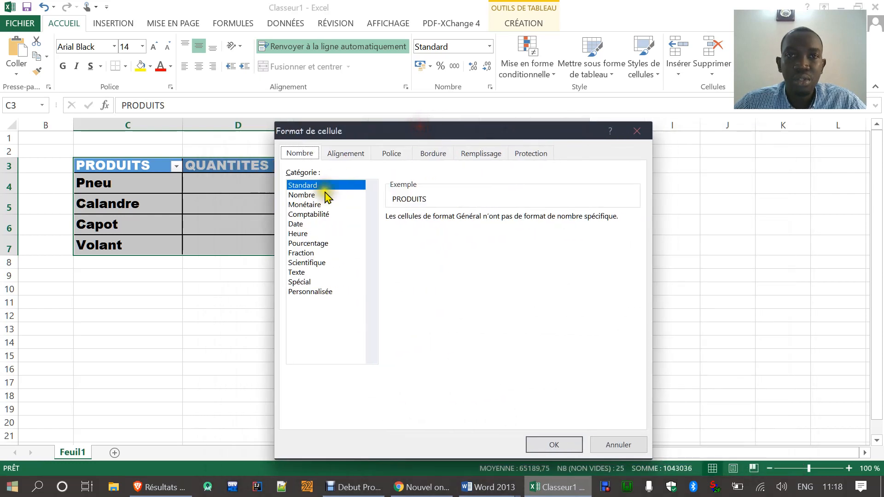
click(432, 154)
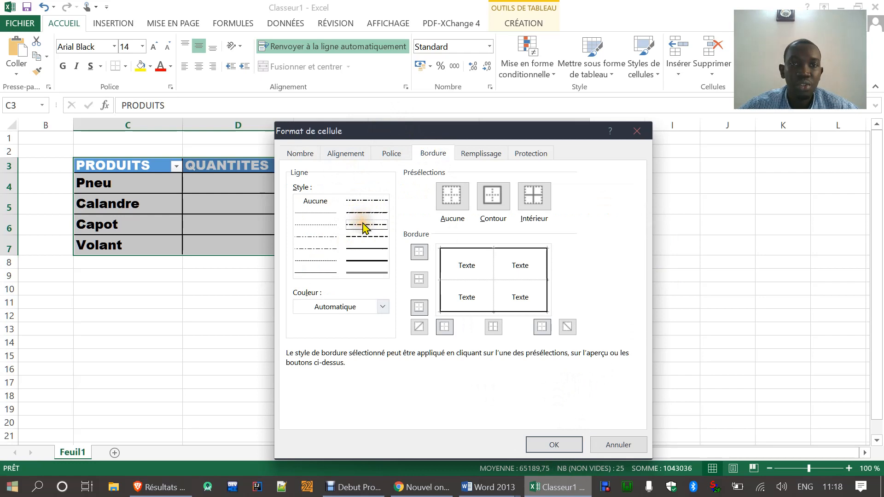
click(383, 307)
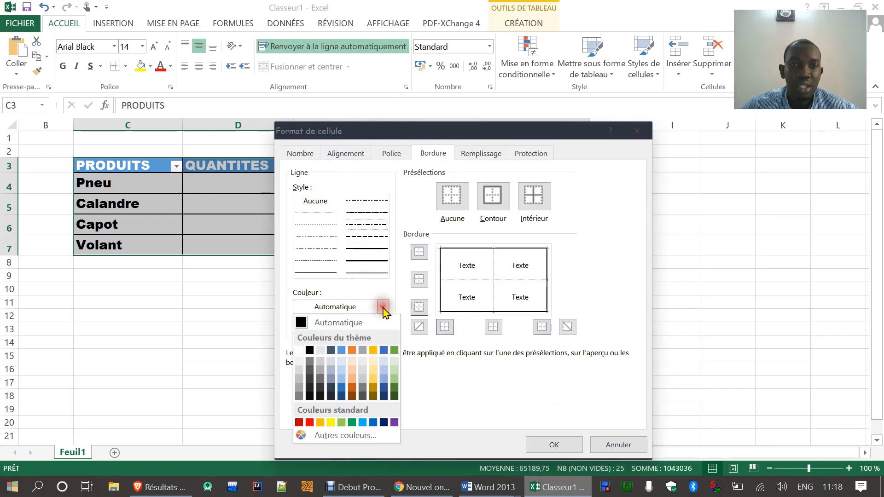
click(353, 423)
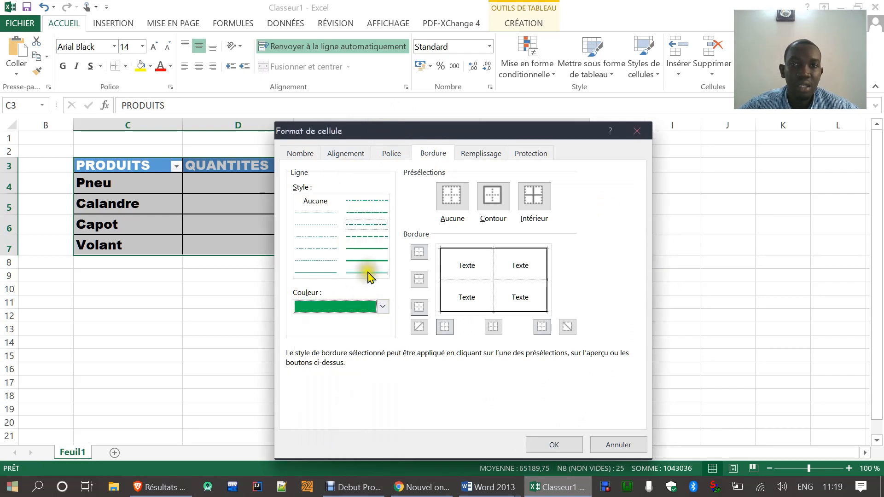
click(491, 201)
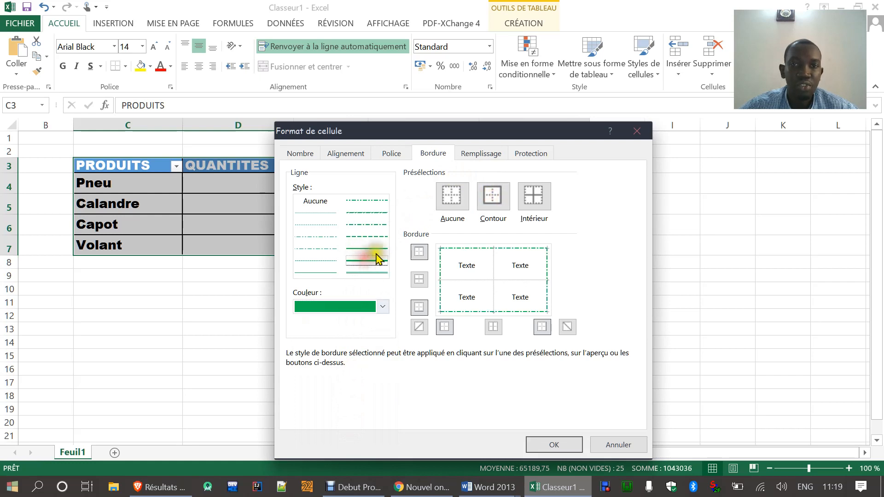
click(491, 197)
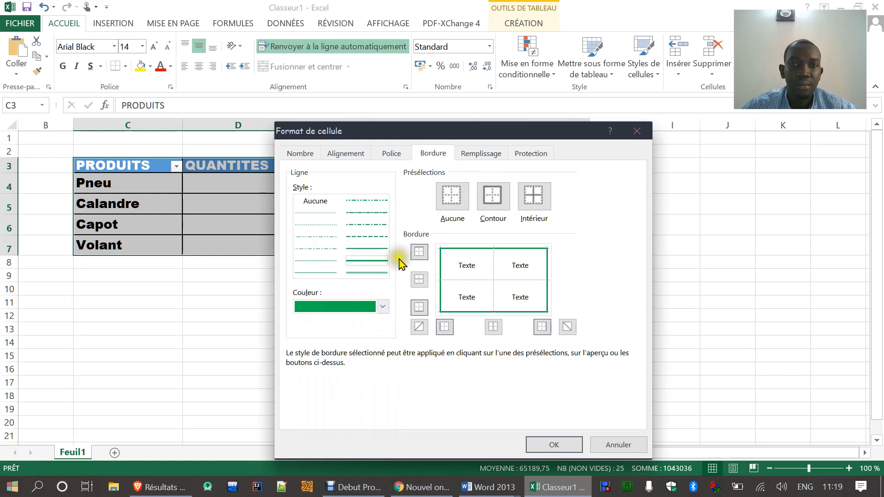
click(554, 443)
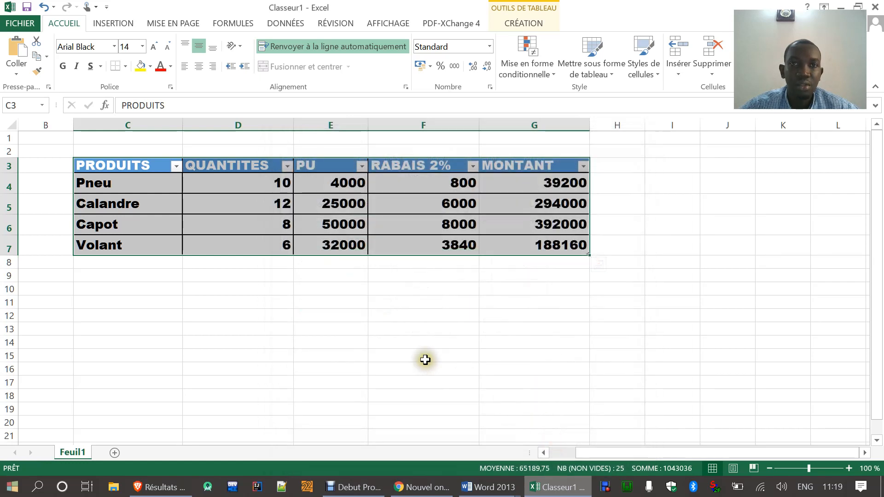
click(426, 359)
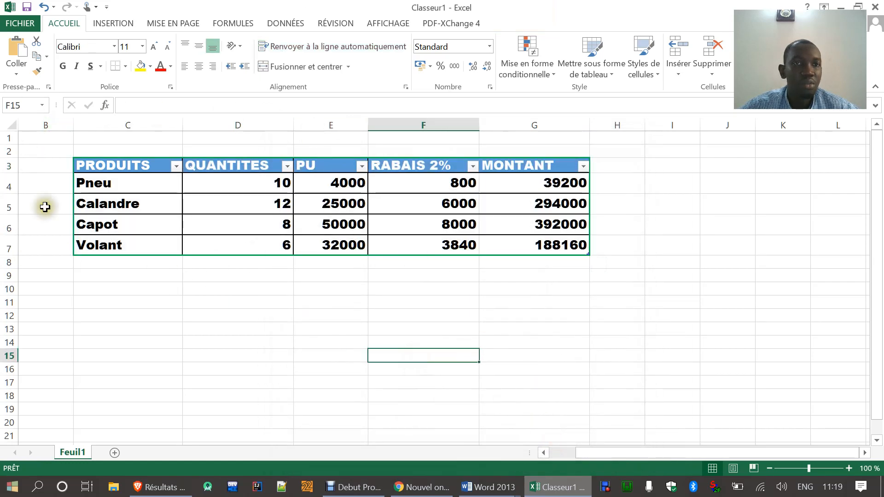
Step: Highlight the sixth exam question, about adding a TOTAL row, in Word and return to the Excel workbook
click(553, 488)
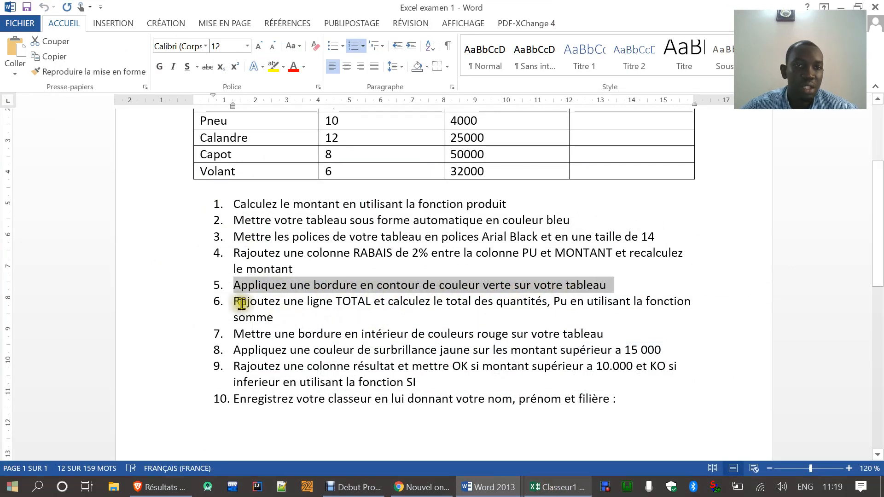
drag(234, 302, 686, 302)
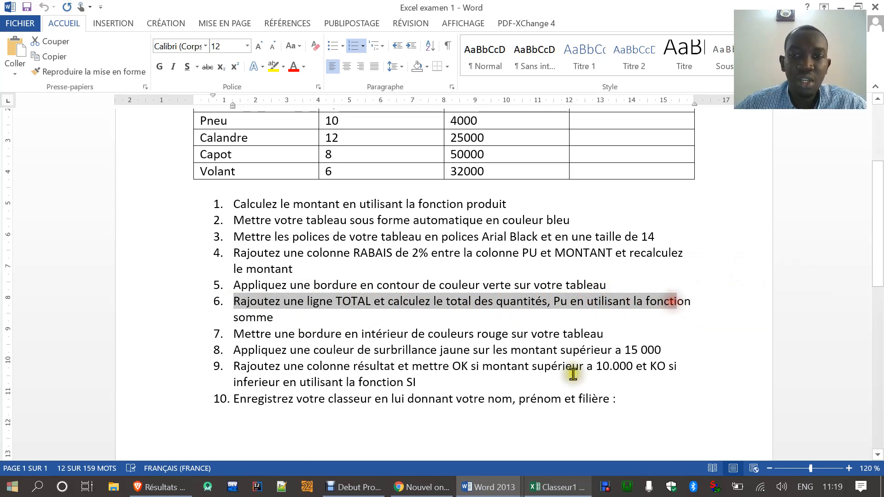
click(557, 487)
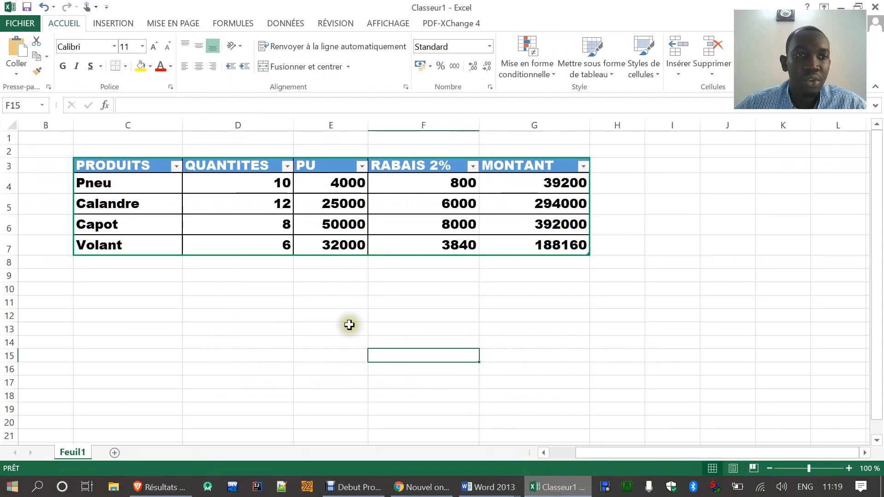
Step: Add a row labelled Total directly below Volant, in C8
click(102, 267)
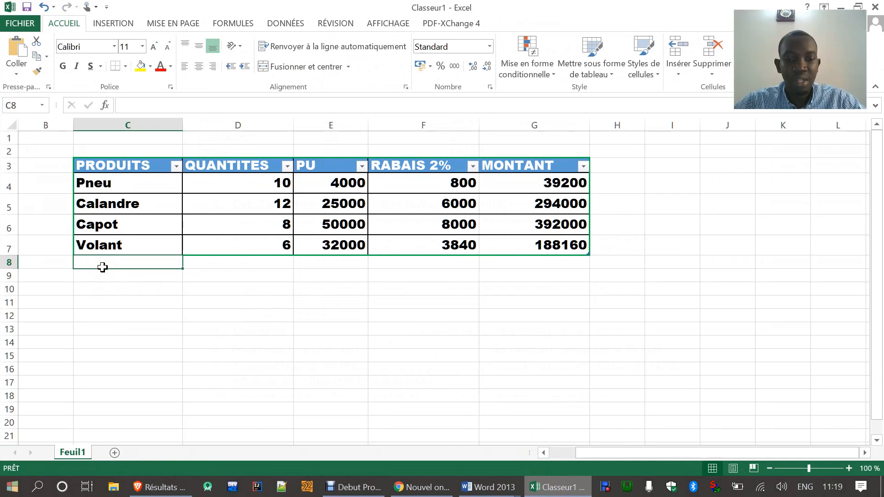
text(Total)
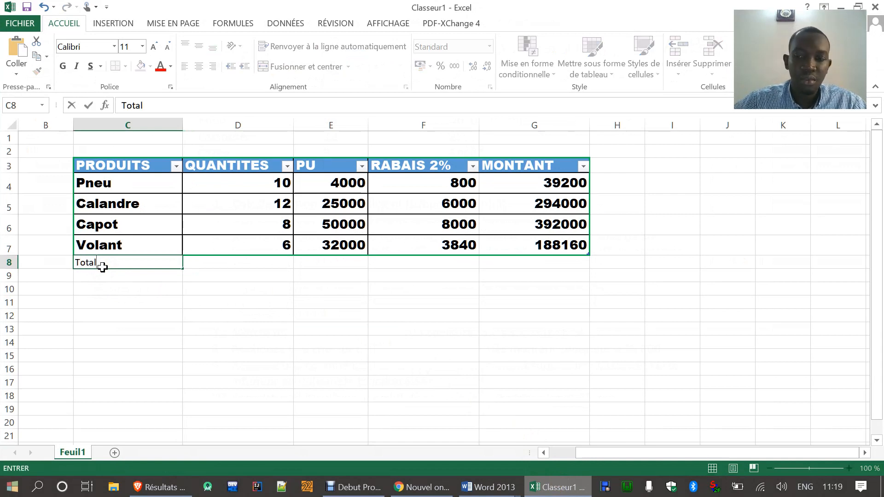
key(Return)
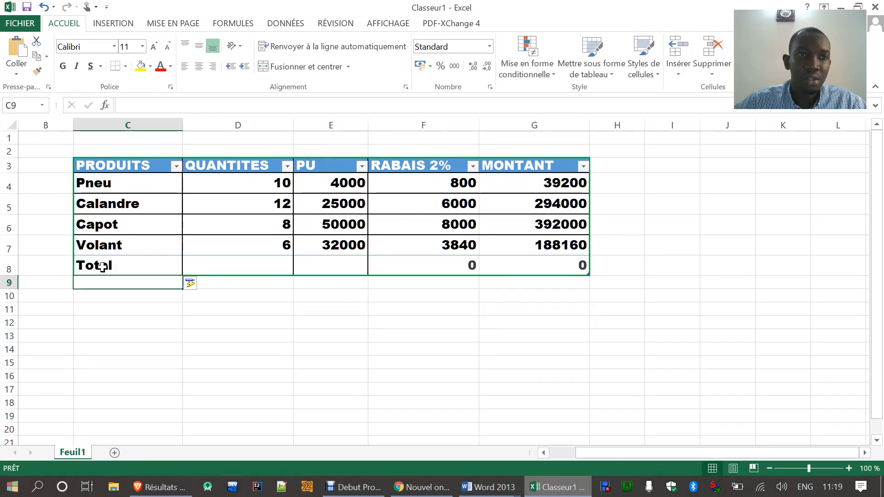
Step: Recheck the sixth exam question in Word, then total the QUANTITES column in Excel cell D8 with =SOMME(D4:D7)
click(489, 488)
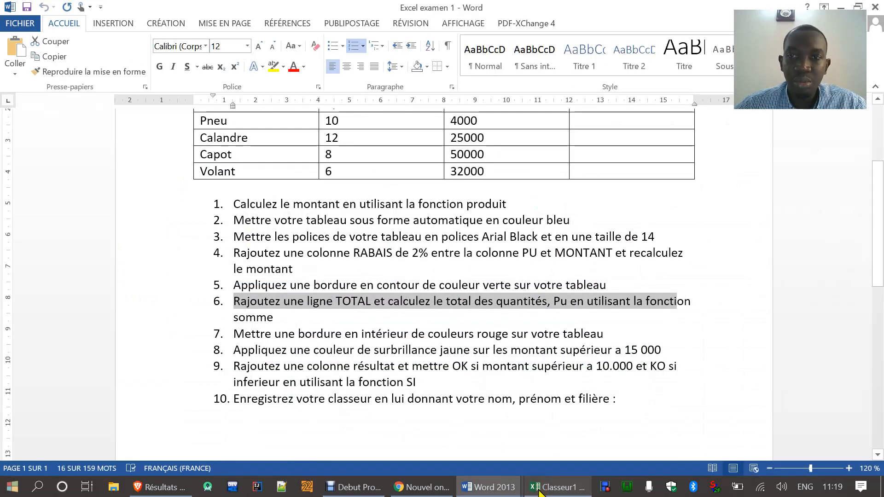
click(539, 488)
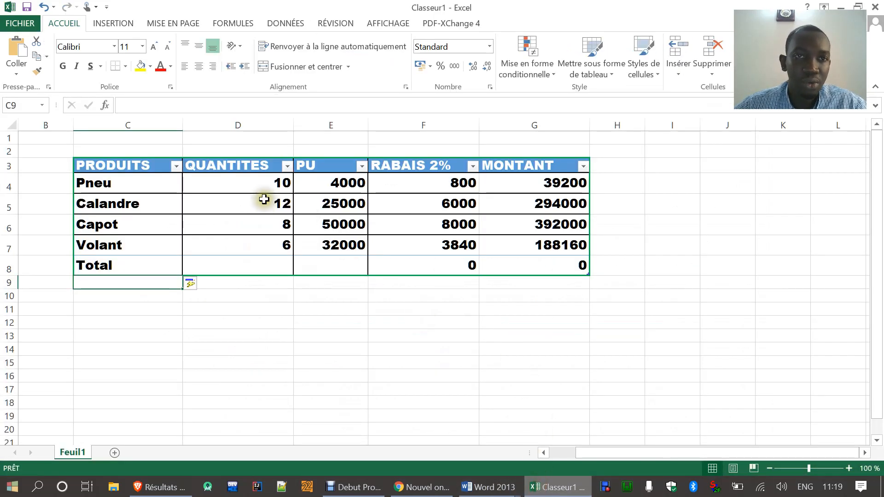
click(253, 182)
drag(249, 174, 256, 262)
drag(331, 204, 326, 260)
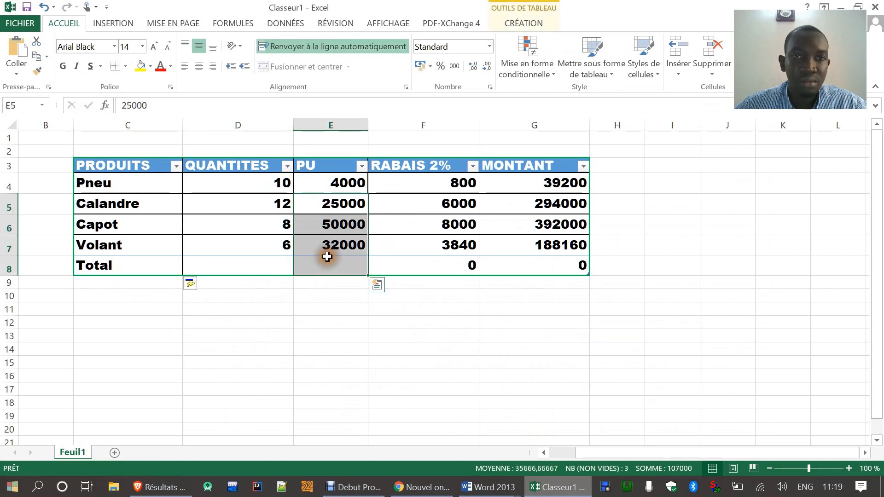
click(245, 264)
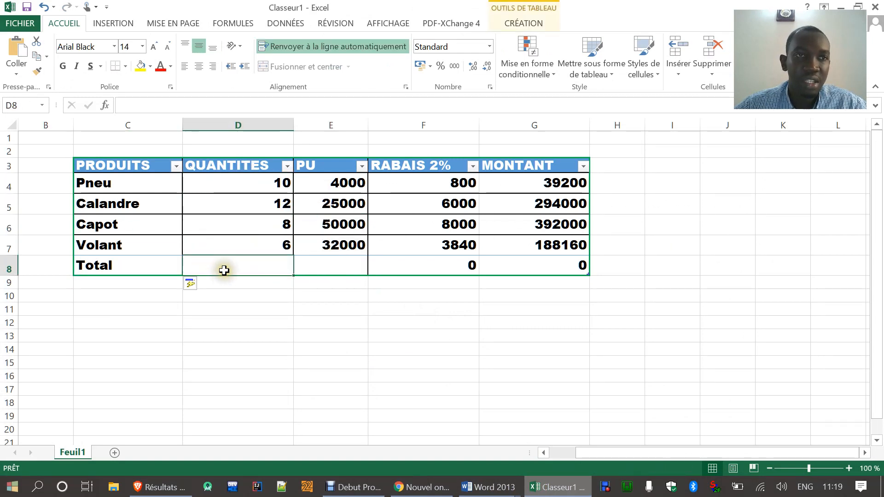
click(105, 105)
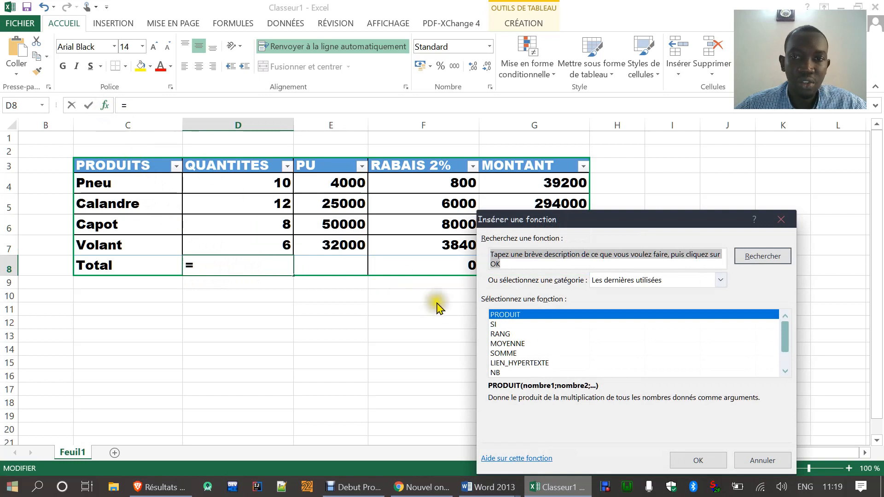
click(504, 353)
click(697, 460)
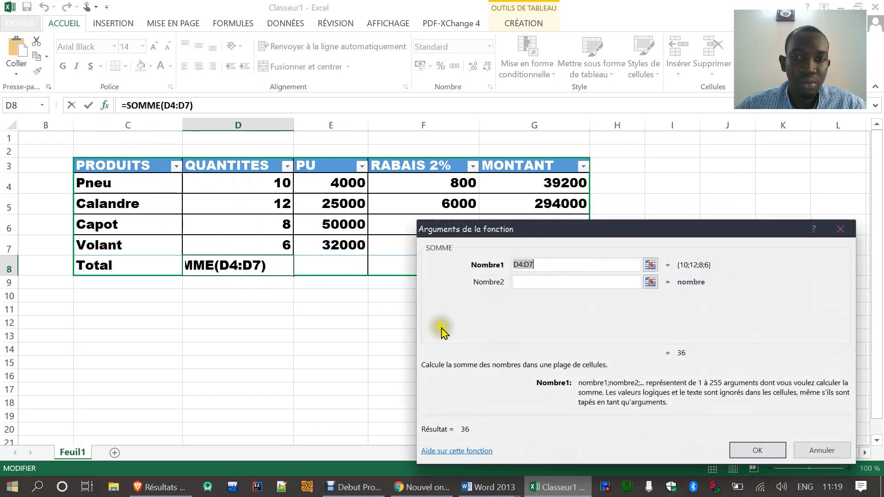
click(748, 451)
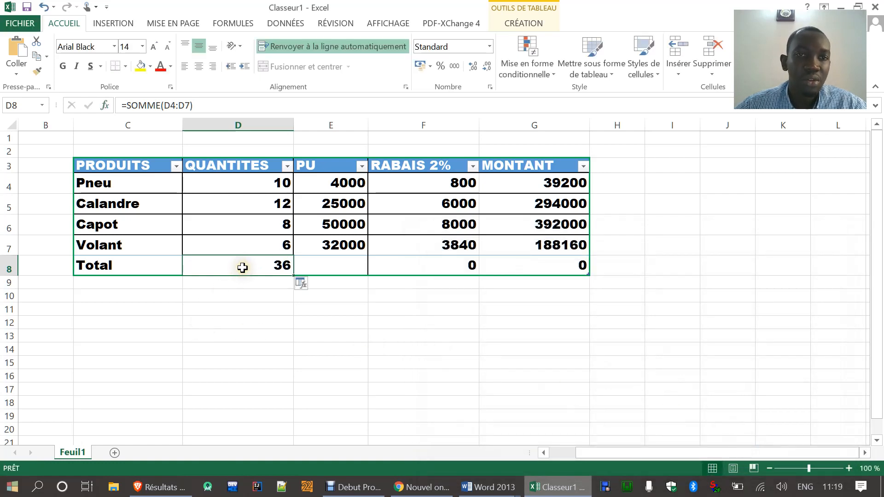
Step: Fill the sum formula from D8 across to E8 to total the PU column
click(263, 308)
click(339, 267)
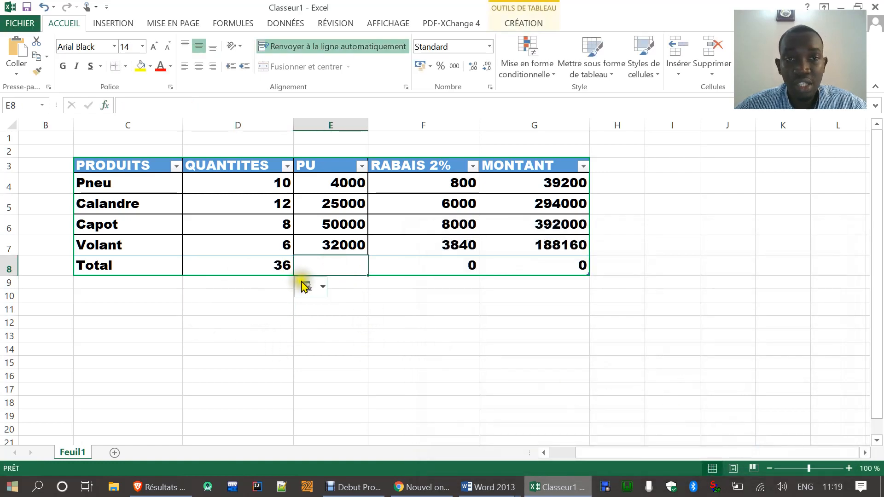
click(257, 266)
drag(294, 276, 370, 268)
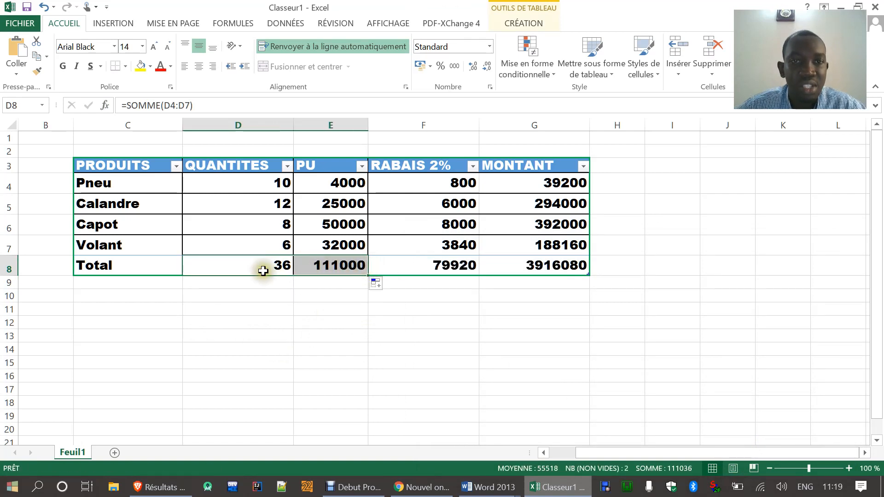
Step: Compare the formulas across the Total row, D8:G8, and check the RABAIS 2% and MONTANT values above
click(325, 262)
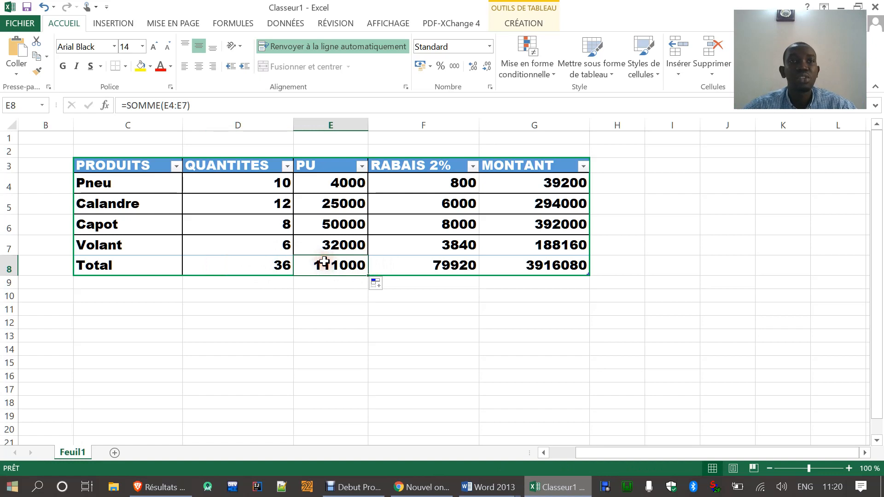
click(419, 268)
click(517, 270)
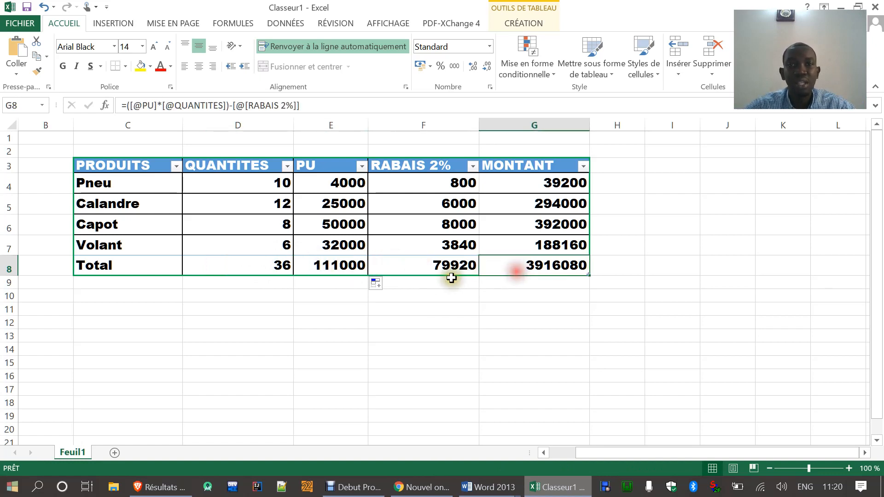
click(430, 278)
click(512, 271)
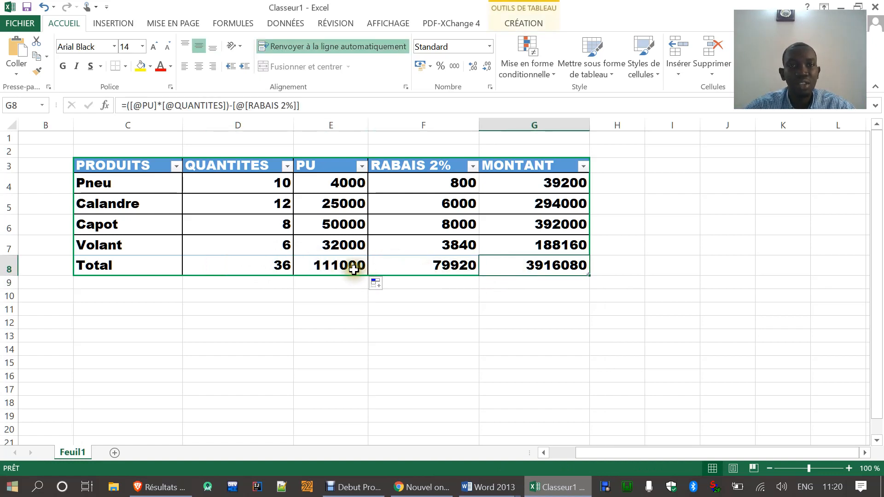
click(447, 263)
click(318, 265)
click(269, 266)
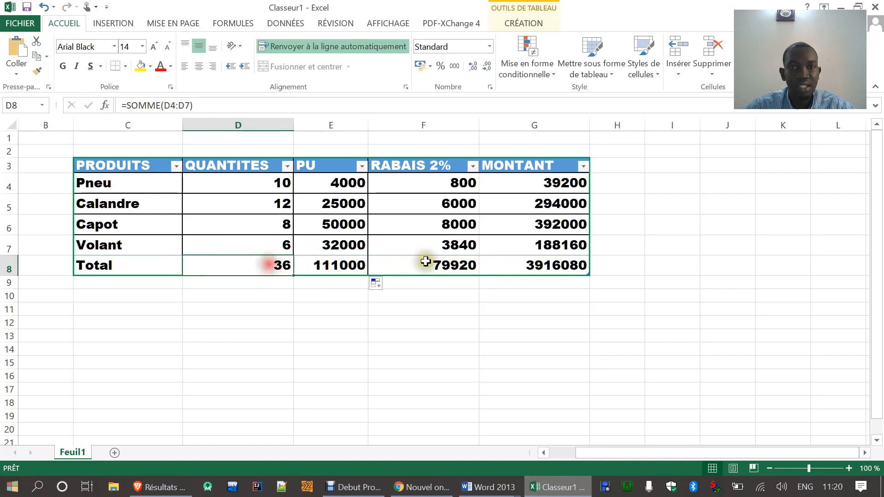
click(437, 263)
click(515, 265)
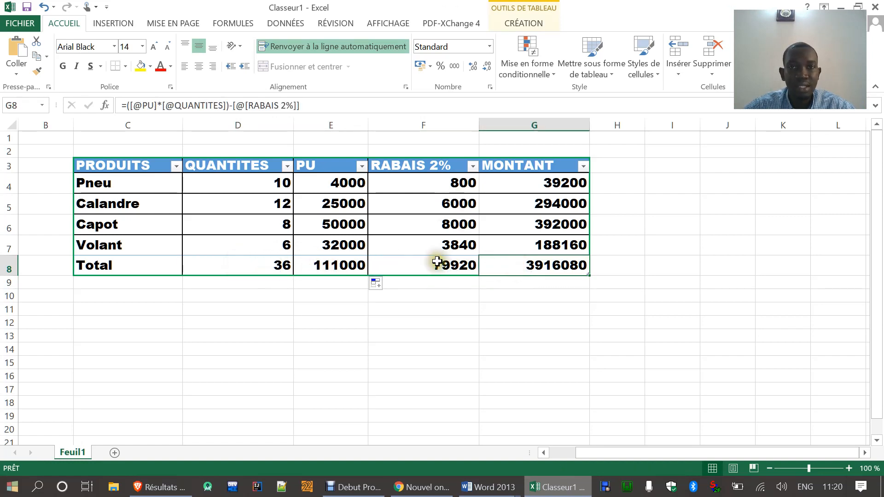
click(437, 262)
drag(413, 183, 424, 260)
drag(523, 182, 528, 249)
click(446, 262)
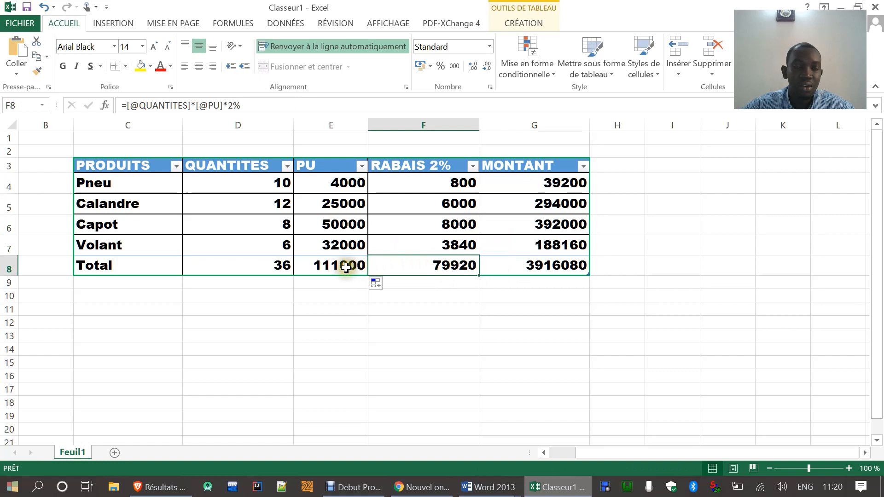
click(260, 268)
click(310, 266)
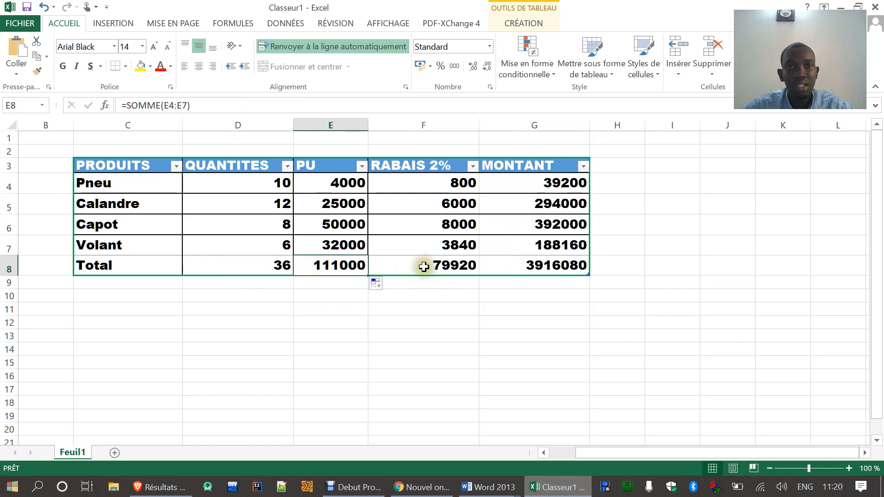
drag(499, 256, 446, 271)
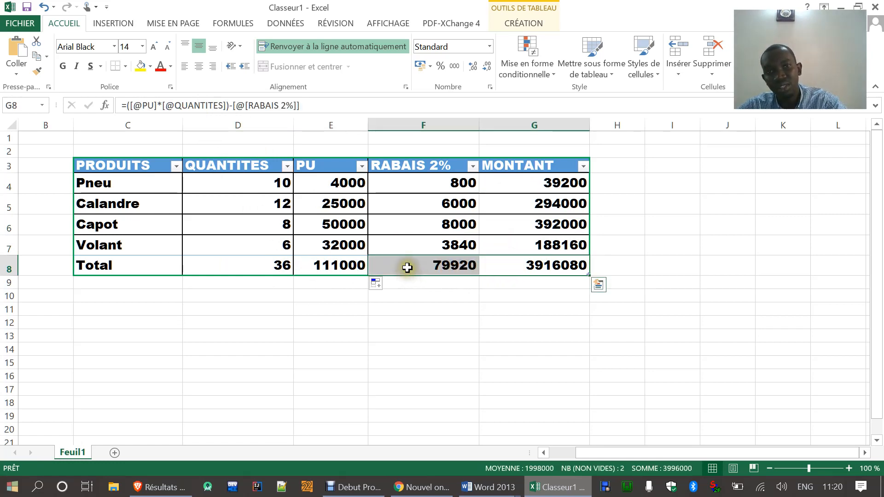
Step: Clear the RABAIS 2% amount from the Total row, in F8
click(420, 300)
click(421, 265)
key(Delete)
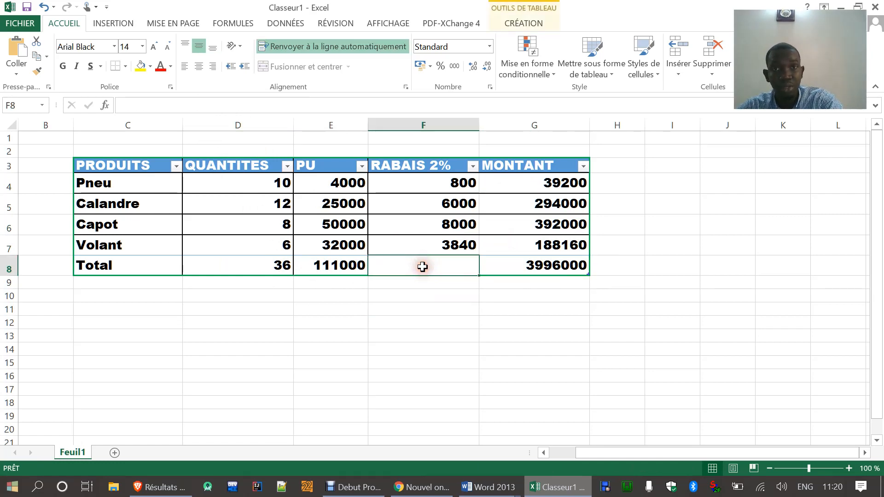
Step: Clear the MONTANT amount from the Total row, in G8
click(495, 270)
key(Delete)
click(438, 326)
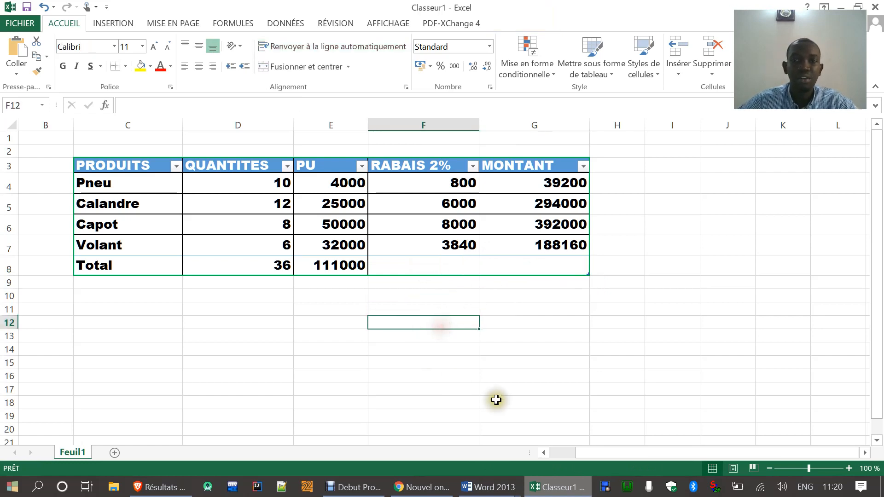
Step: Read the seventh exam question in Word, then apply red interior borders to the whole table, C3:G8, in Excel
click(545, 491)
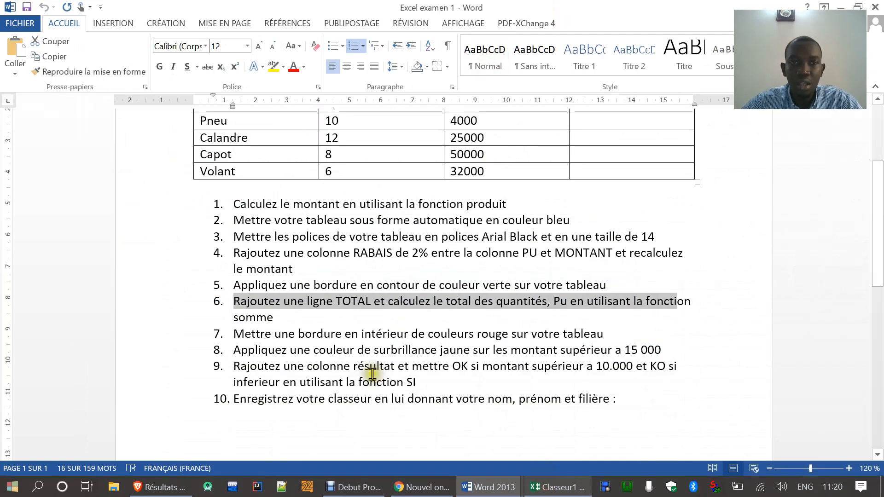
drag(229, 338, 597, 344)
click(557, 488)
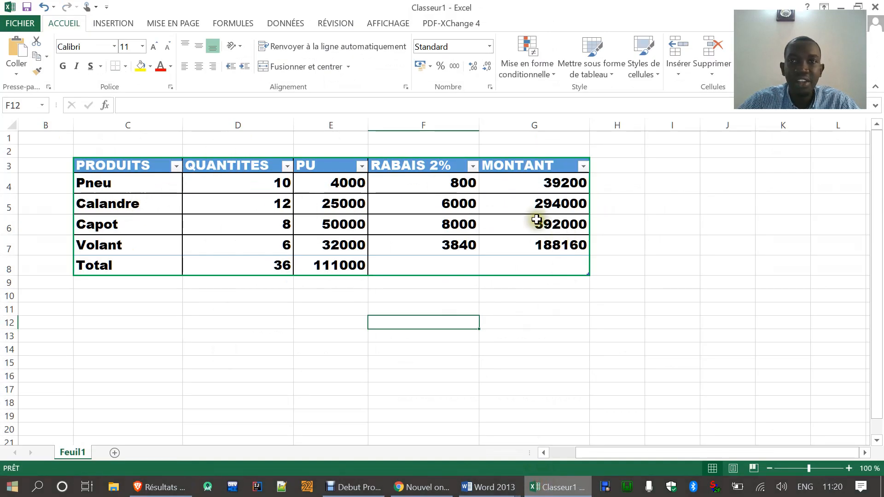
drag(119, 169, 509, 259)
right_click(234, 192)
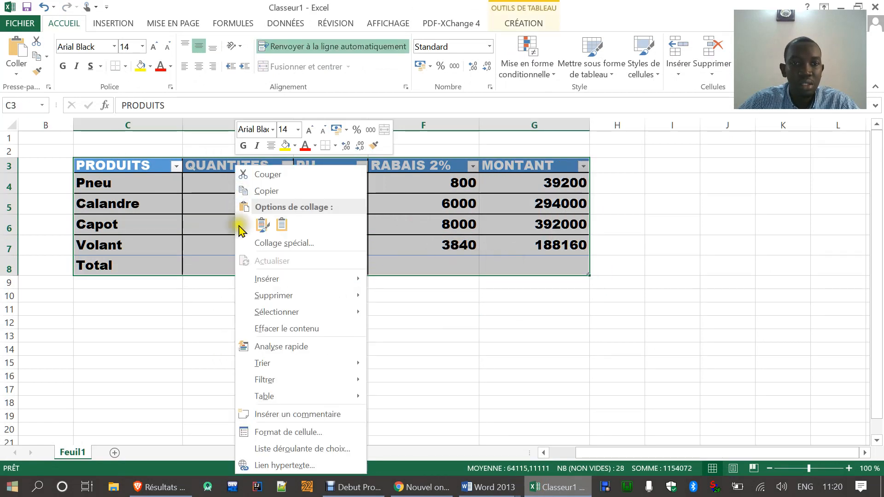
click(258, 432)
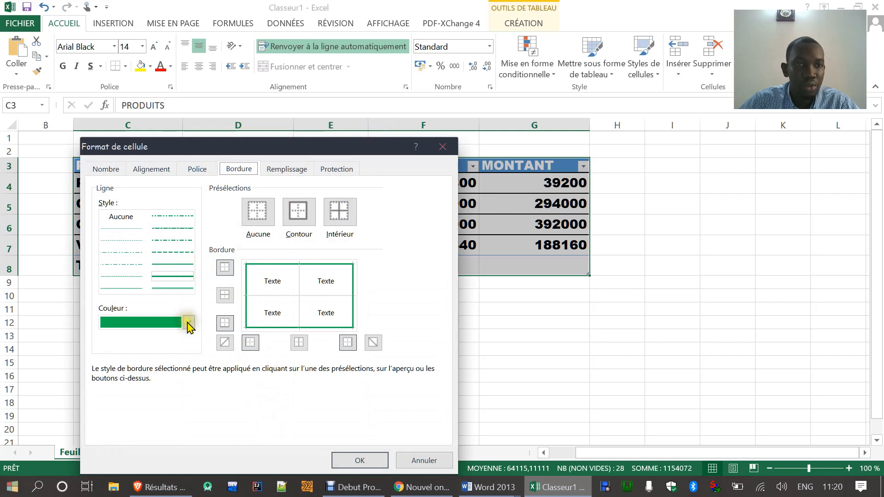
click(188, 323)
click(117, 437)
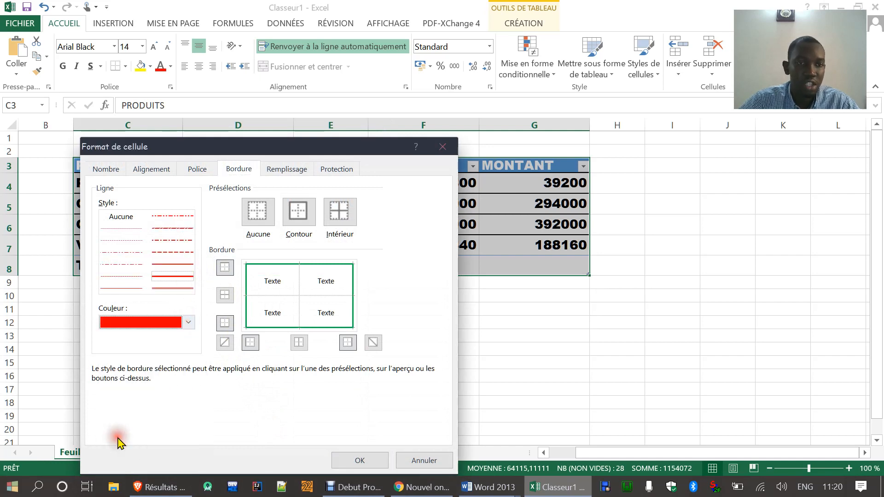
click(340, 213)
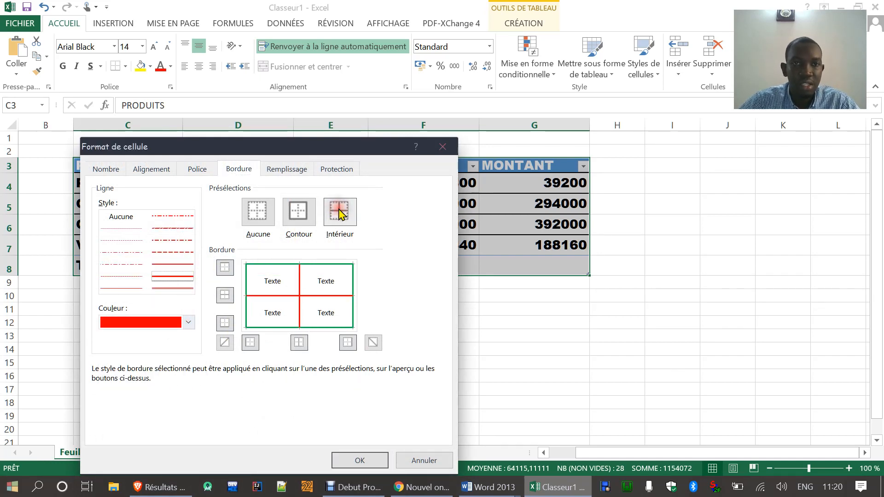
click(360, 461)
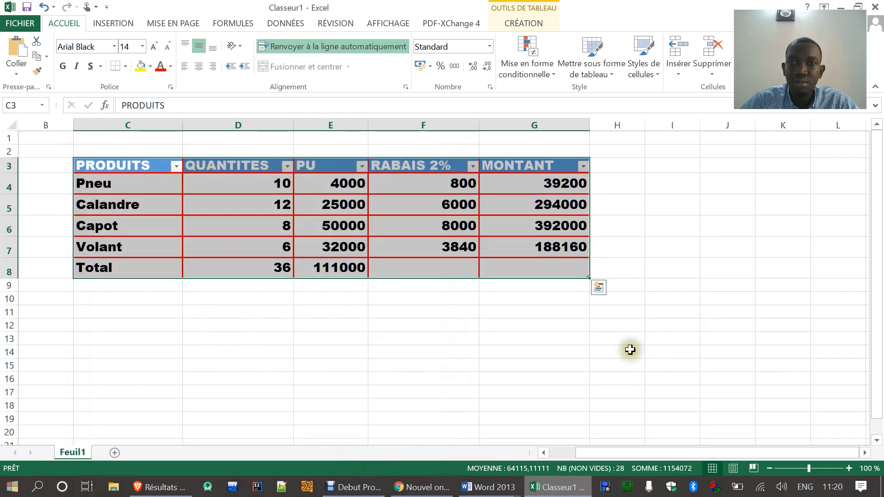
click(630, 350)
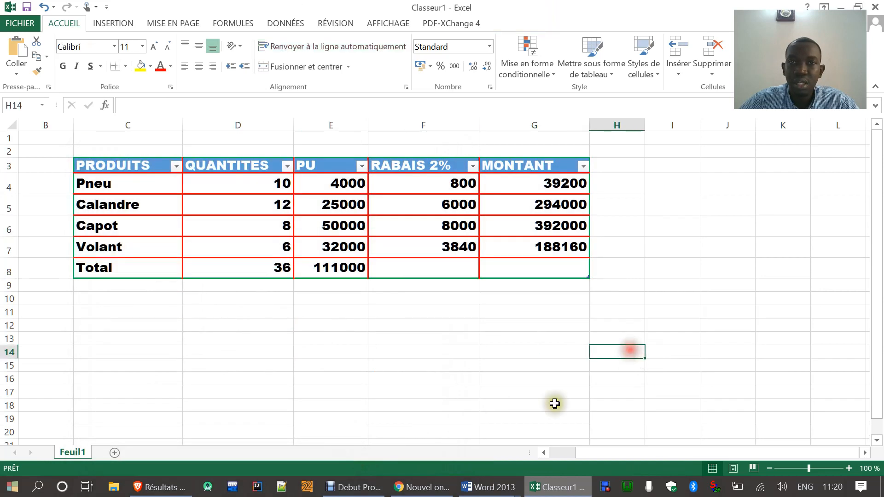
Step: Review the eighth exam question in Word, then start a Supérieur à conditional highlighting rule for the Excel range C3:G8
click(549, 489)
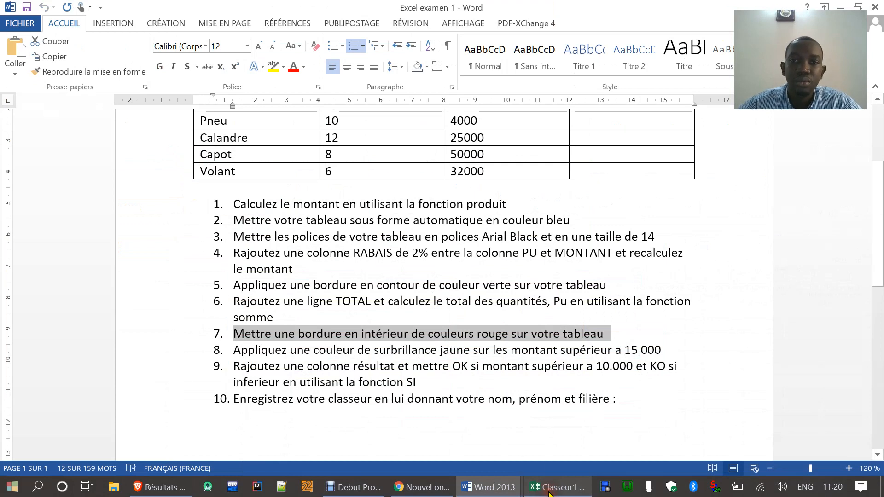
click(236, 350)
drag(236, 350, 655, 348)
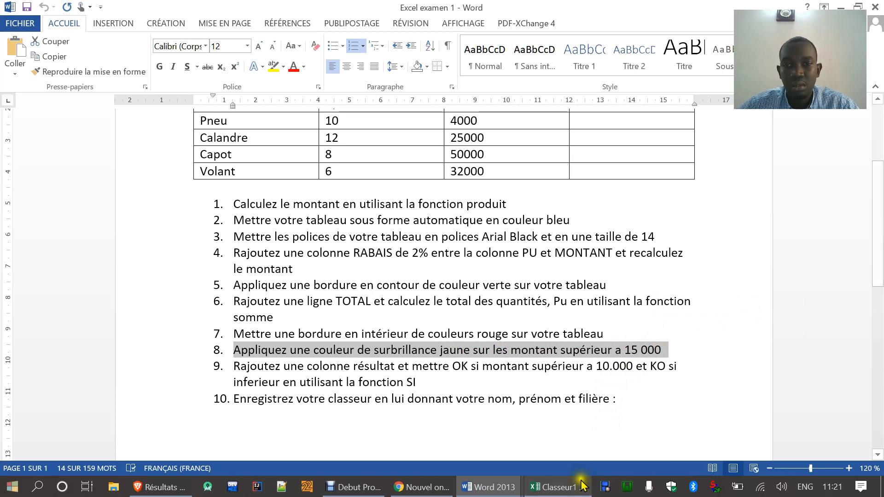
click(559, 487)
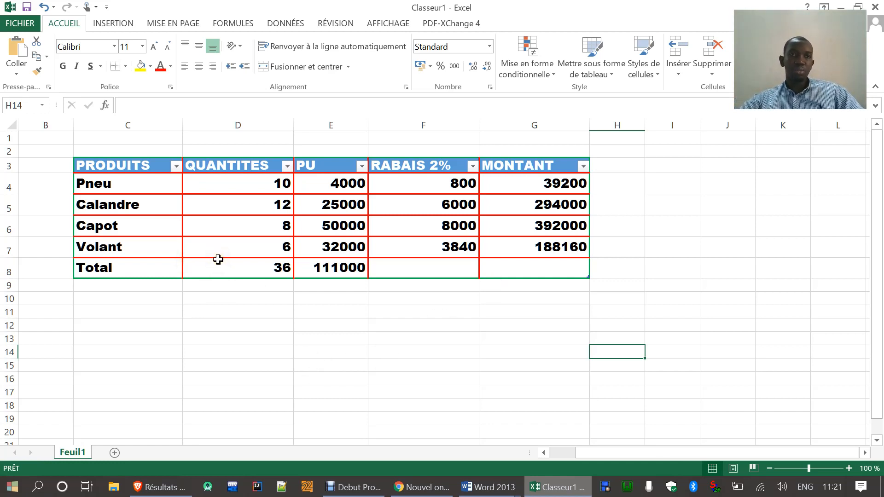
drag(99, 166, 545, 271)
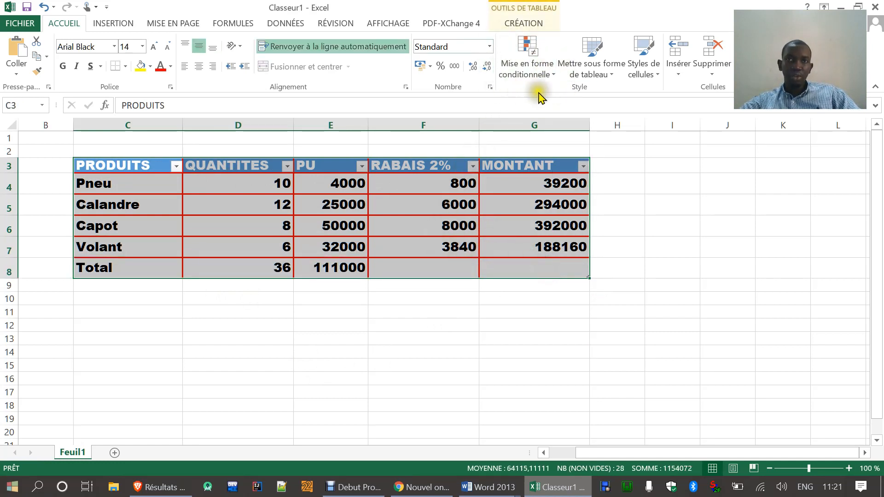
click(548, 73)
mouse_move(551, 94)
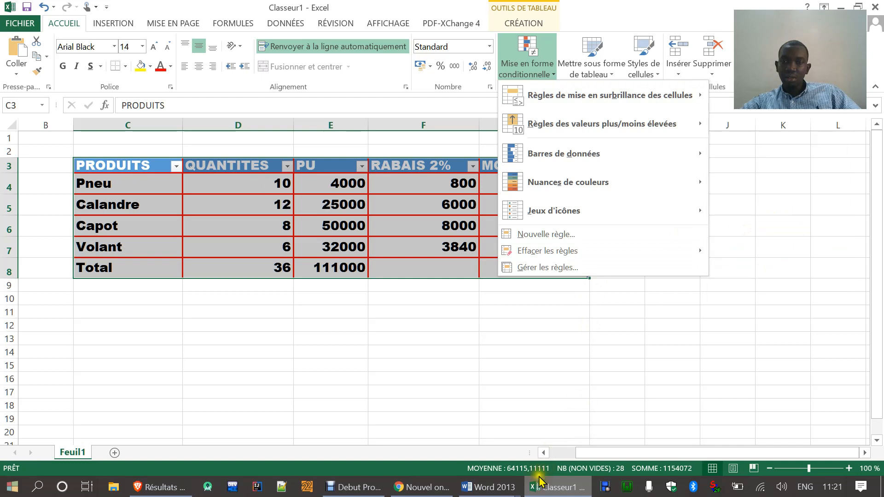
click(539, 493)
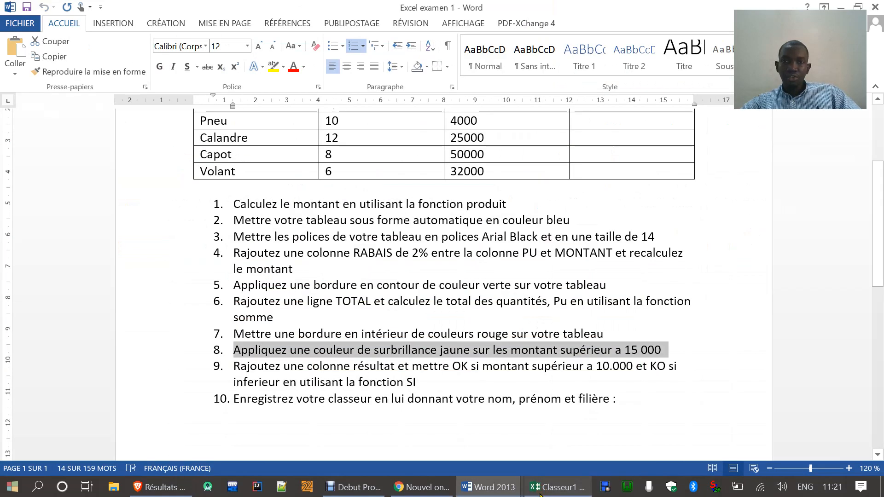
click(539, 490)
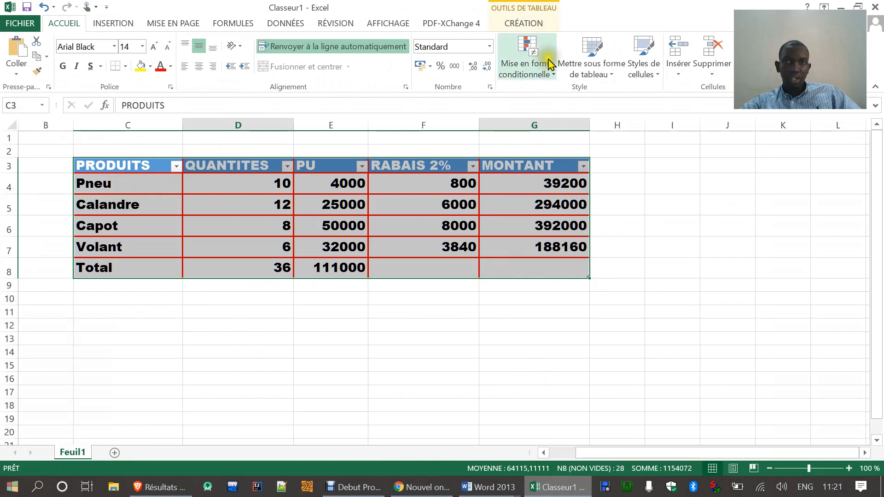
click(552, 76)
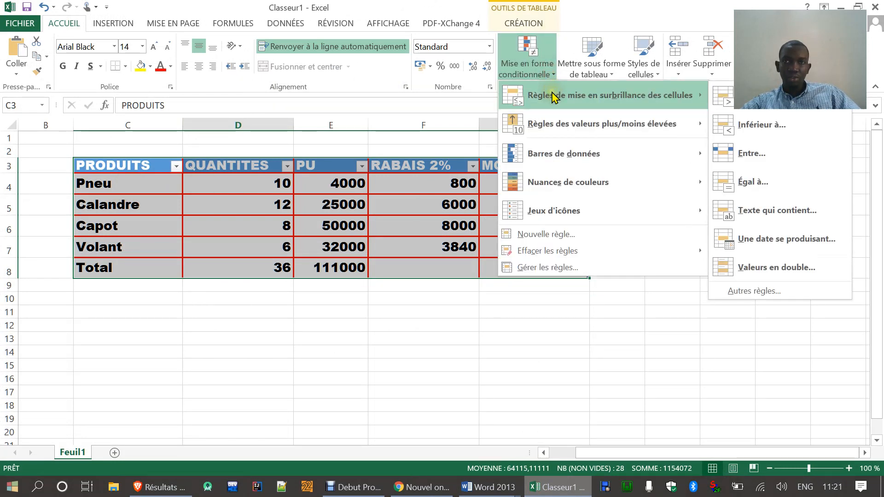
click(745, 102)
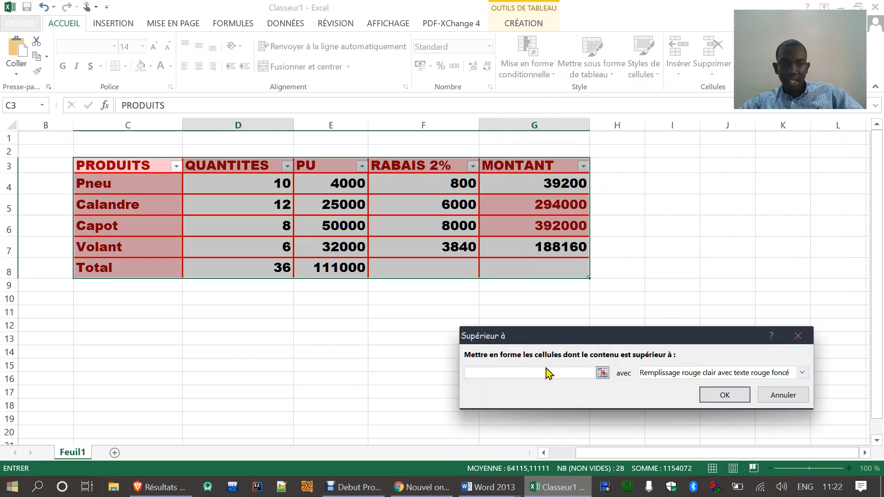
Step: Highlight cells greater than 15000 with Remplissage jaune avec texte jaune foncé, and check the PU and MONTANT columns
text(15)
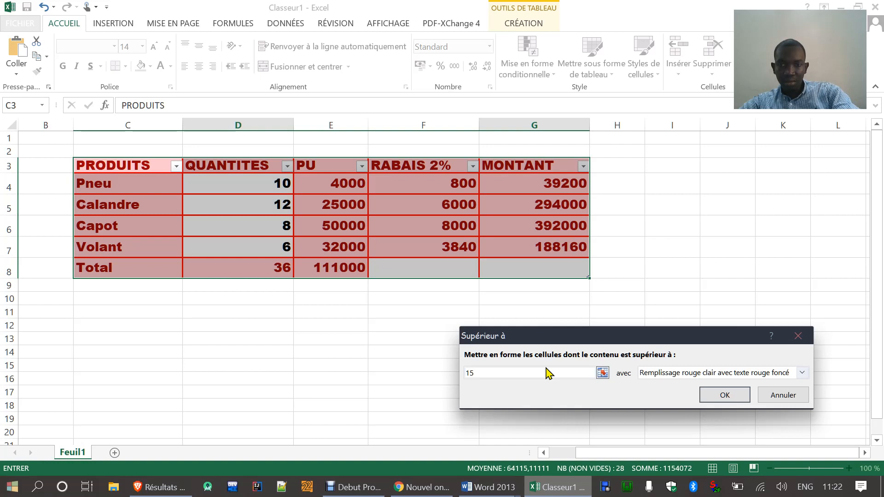
text(000)
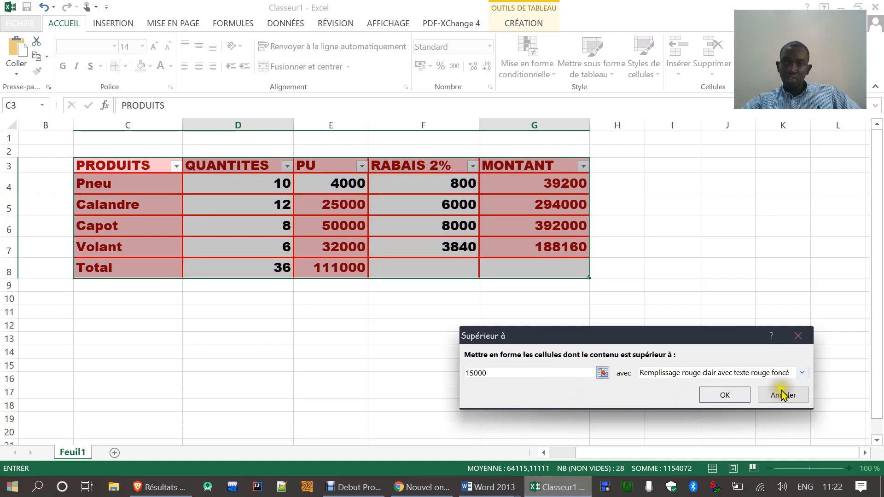
click(801, 373)
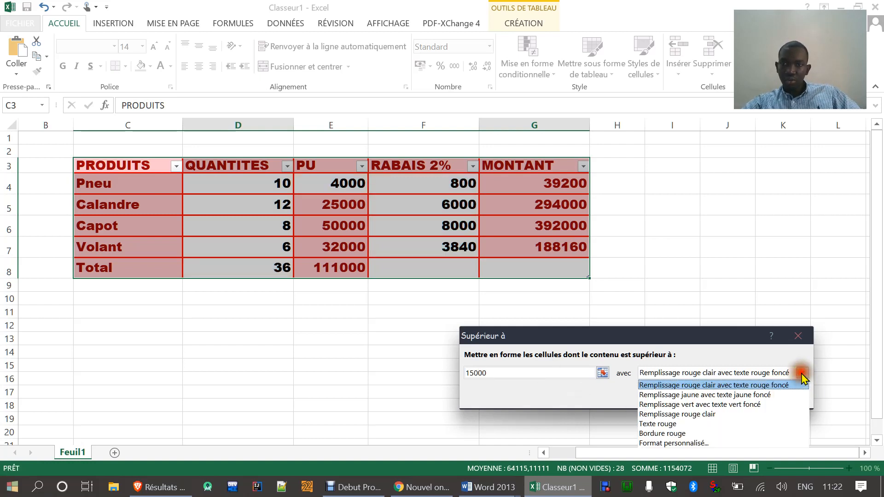
click(751, 394)
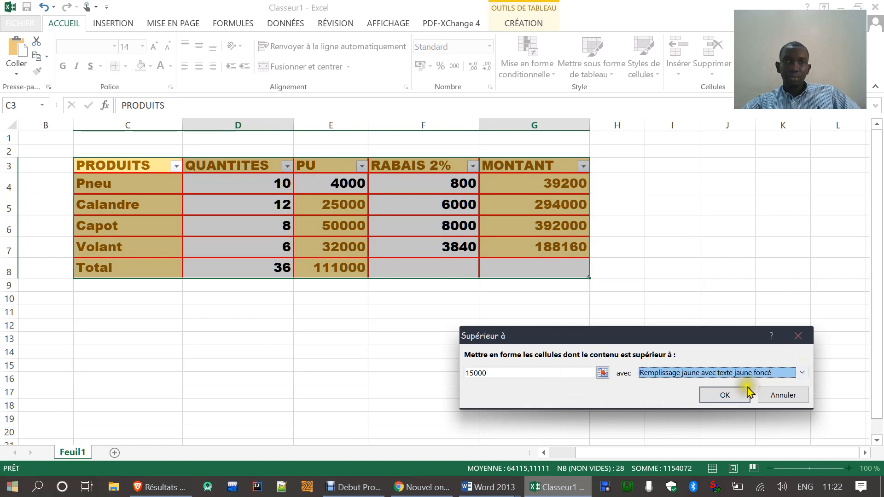
click(726, 395)
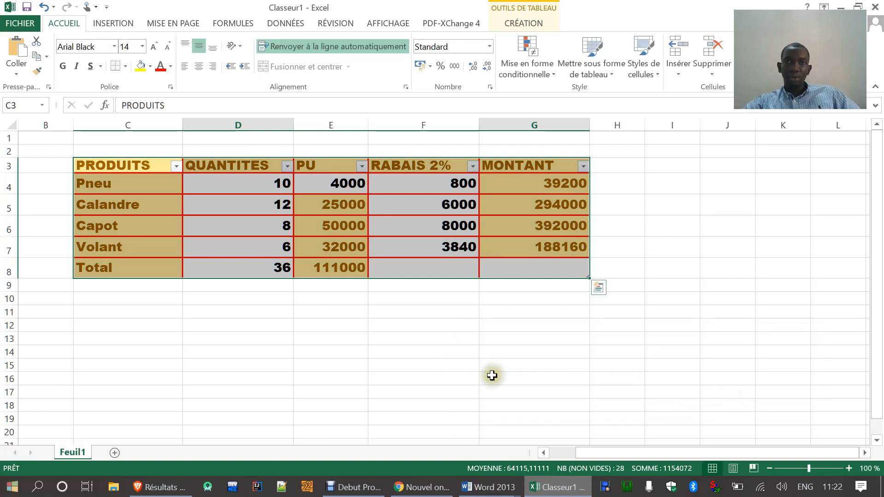
click(492, 376)
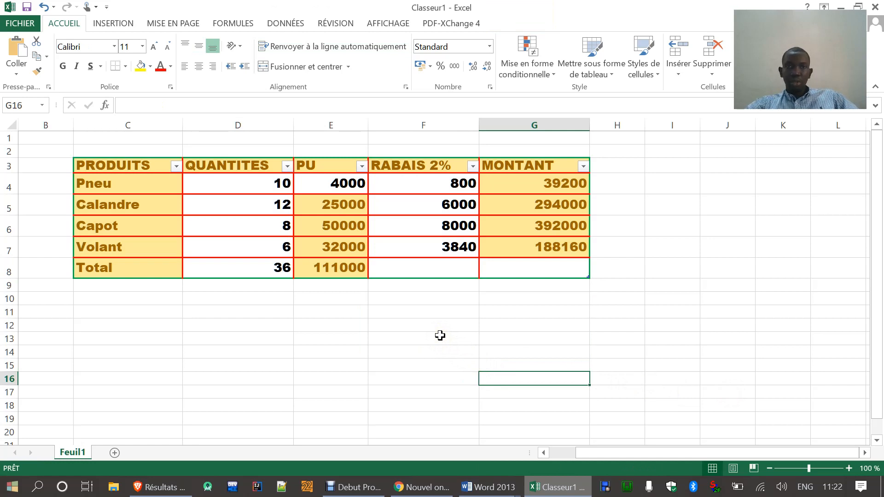
drag(340, 203, 340, 274)
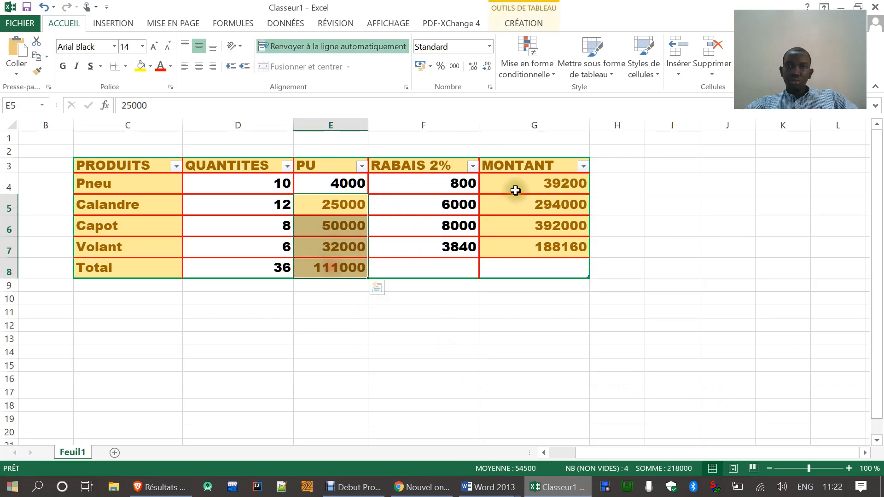
drag(513, 189, 519, 247)
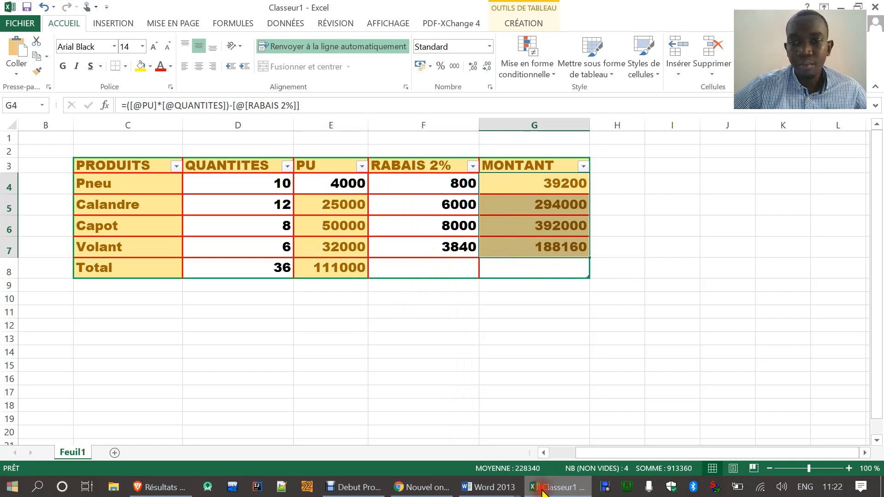
Step: Read the ninth exam question in Word, then widen column H in Excel and add a RESULTAT column header in H3
click(491, 487)
drag(235, 366, 561, 374)
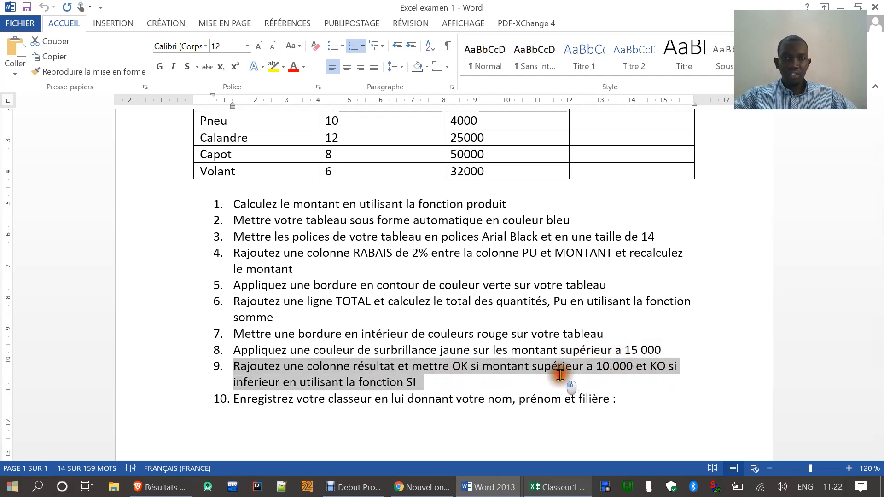
click(556, 487)
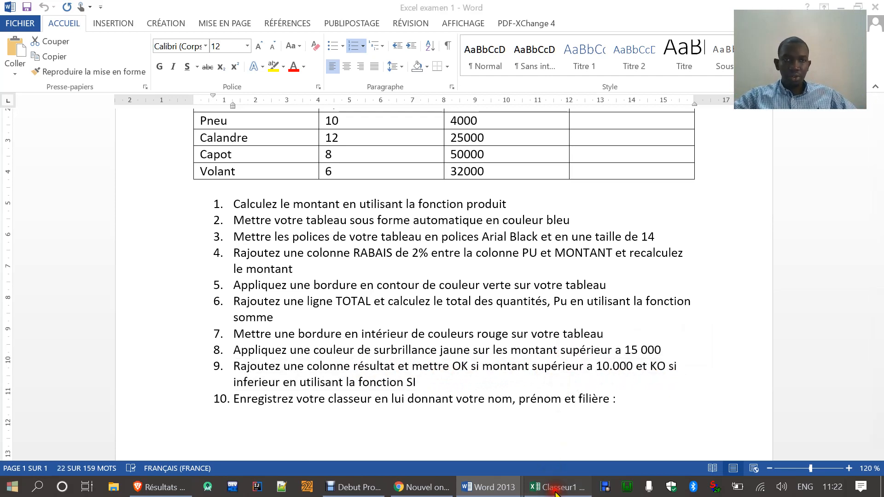
drag(645, 124, 697, 124)
click(625, 162)
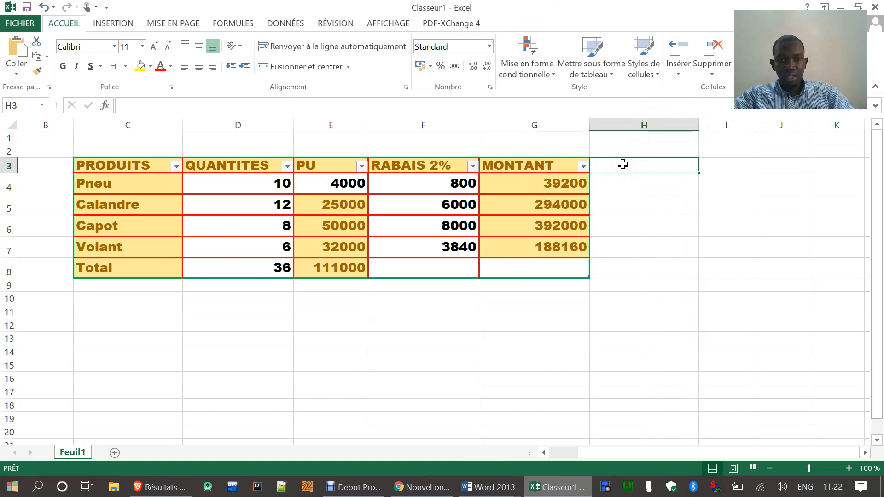
text(RESUL)
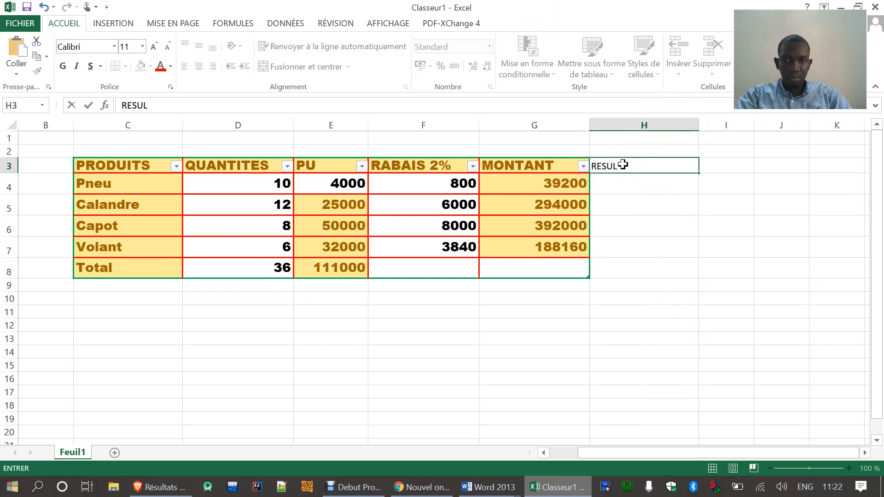
text(TAT)
key(Return)
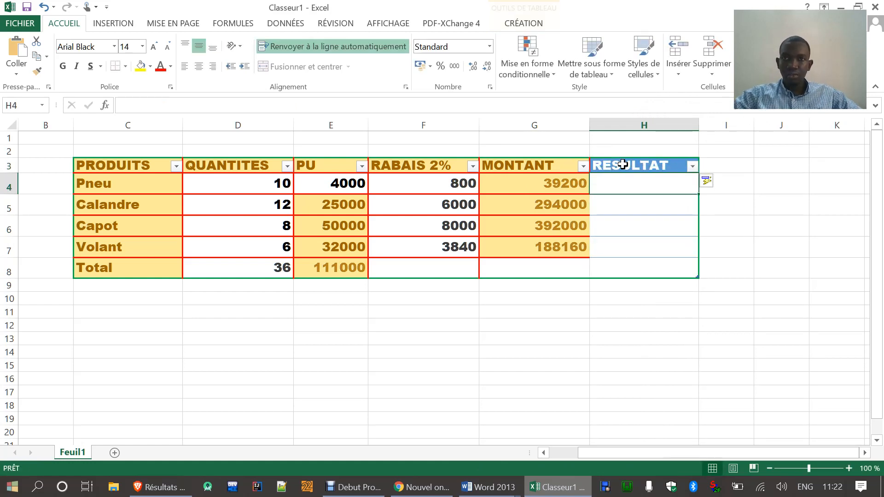
click(653, 242)
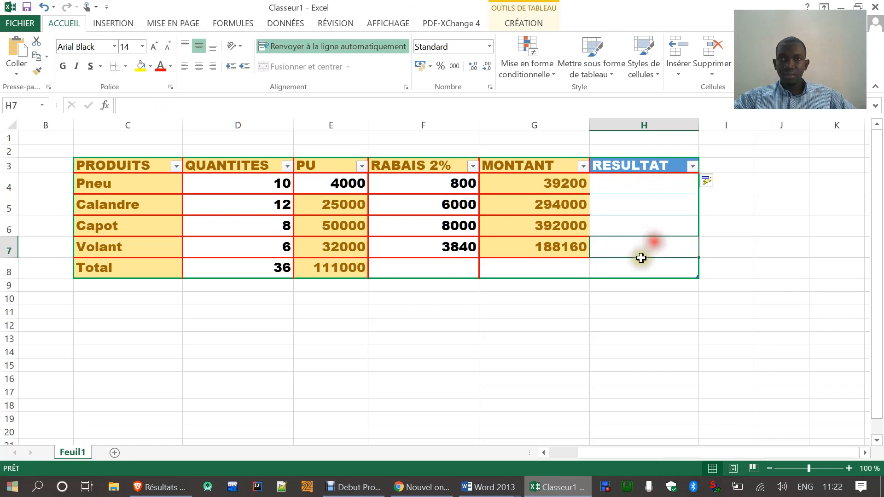
click(615, 167)
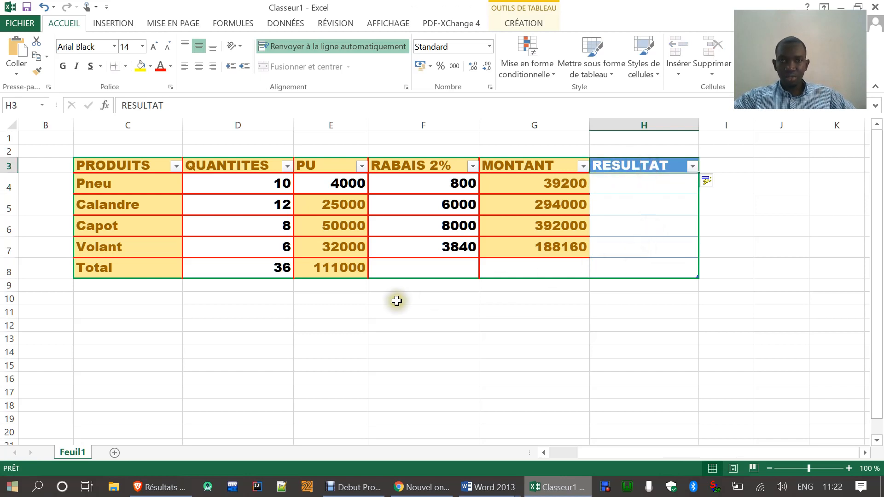
Step: Reread the ninth exam question in Word, then insert the SI function in cell H4 of the Excel table
click(561, 491)
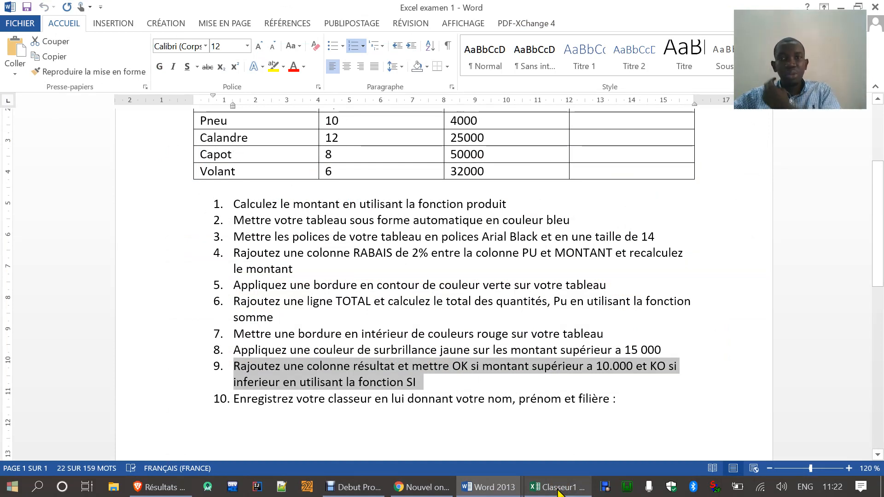
click(559, 491)
click(627, 184)
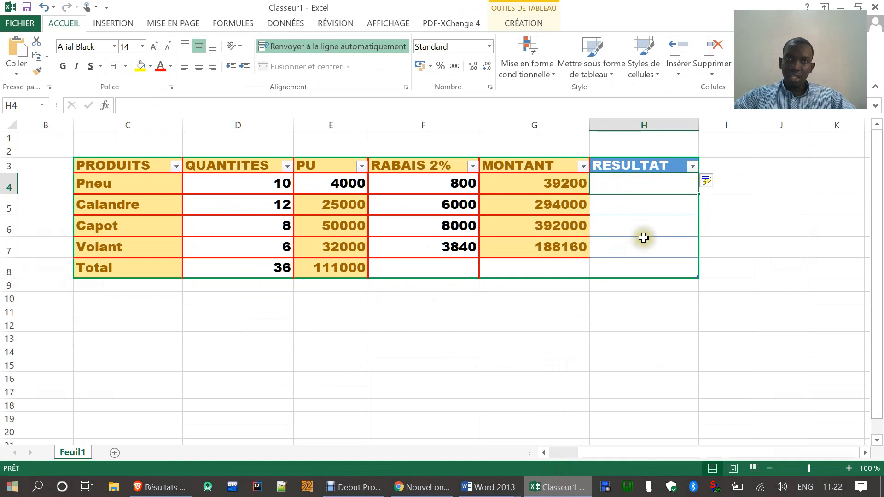
click(546, 487)
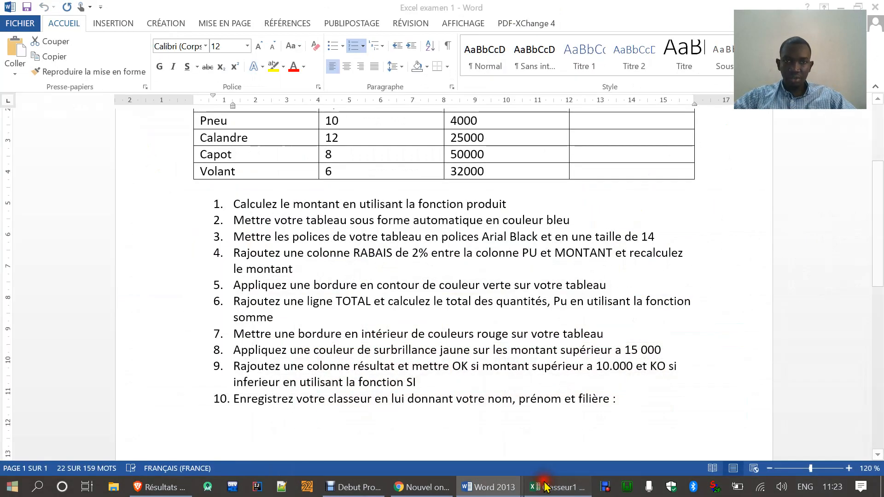
click(546, 487)
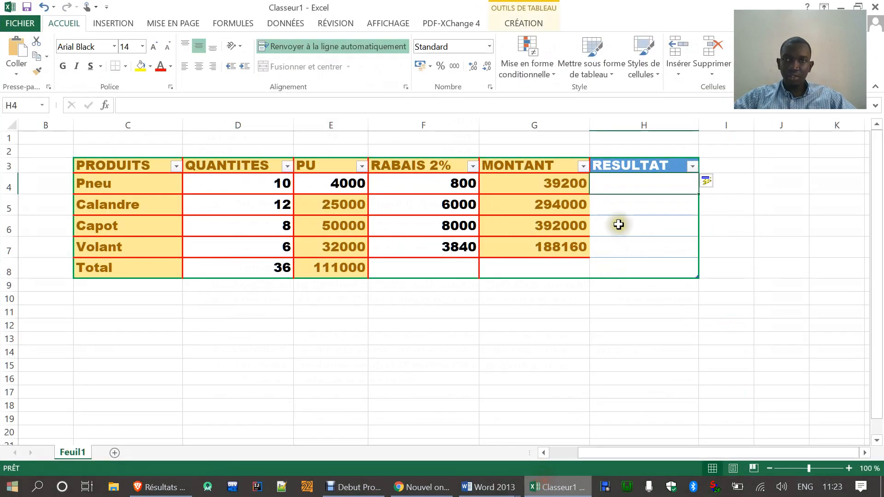
click(105, 105)
click(497, 334)
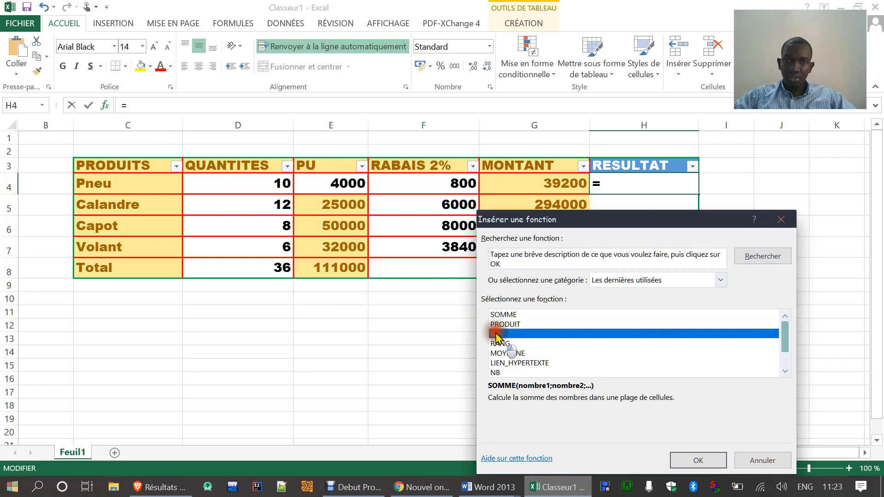
click(699, 461)
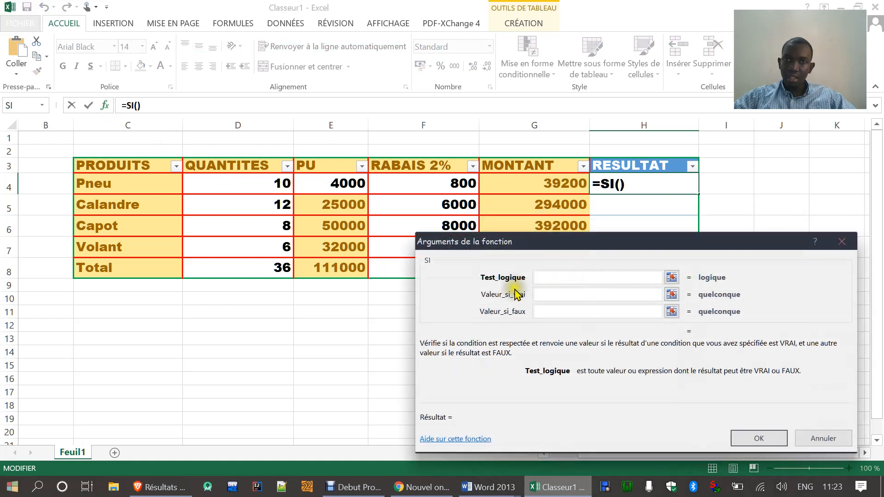
click(537, 184)
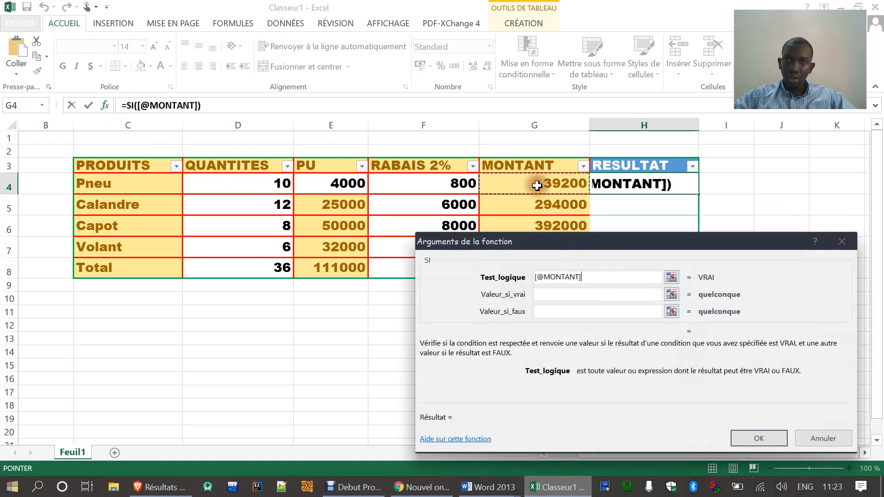
text(>)
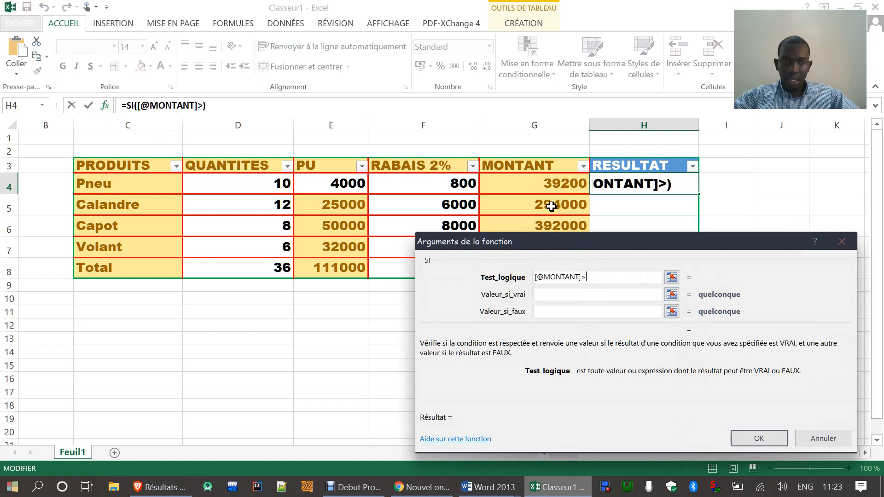
text(10000)
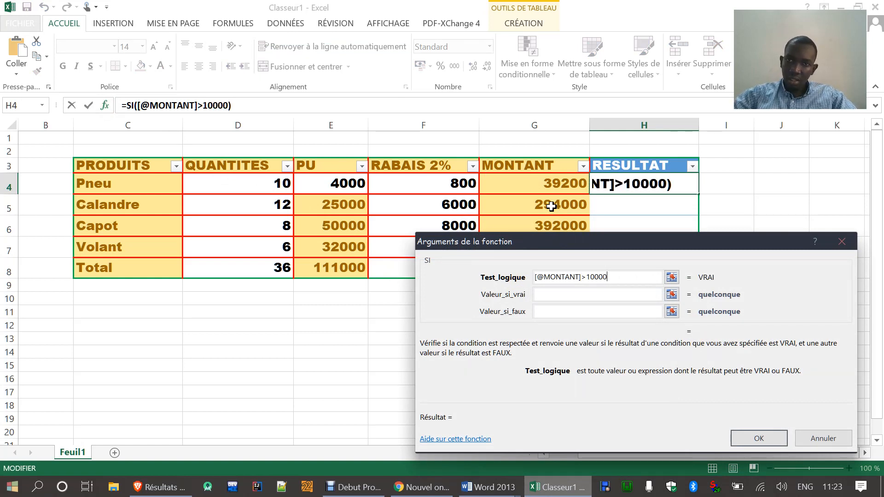
click(563, 294)
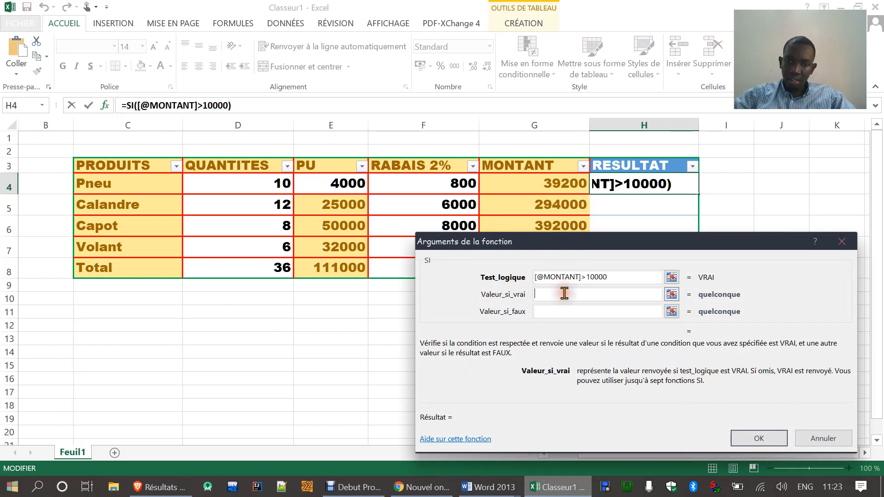
text(OK)
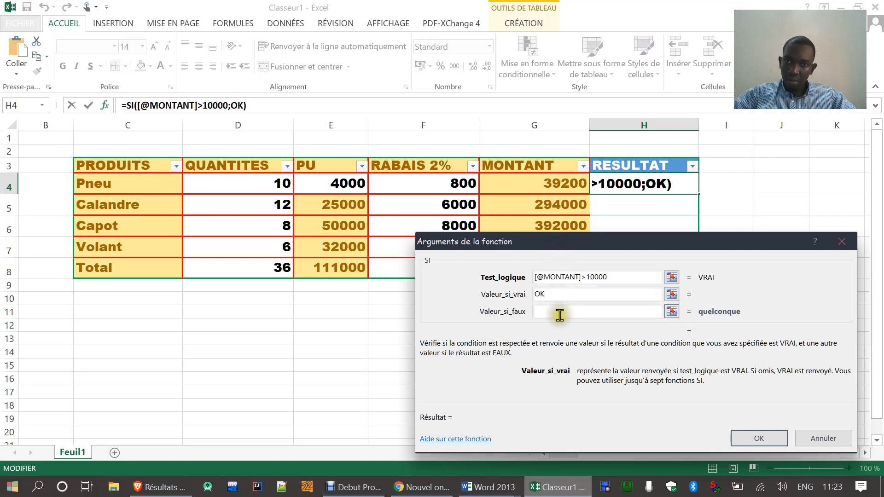
click(560, 313)
text(KO)
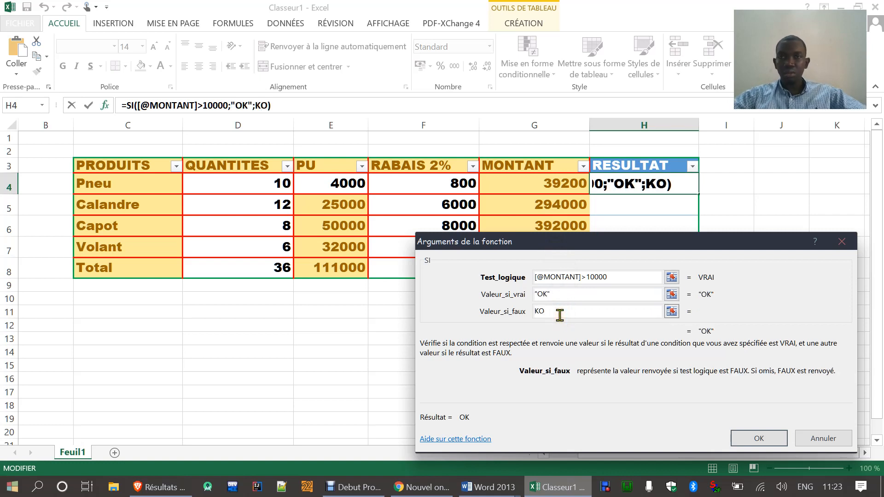
click(761, 441)
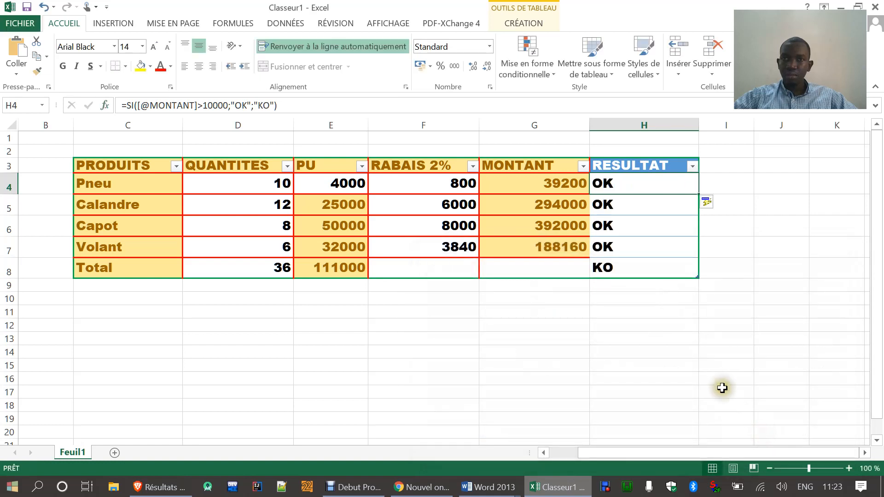
Step: Compare each MONTANT cell with its RESULTAT cell, row by row from row 4 to the Total row
click(555, 183)
click(624, 189)
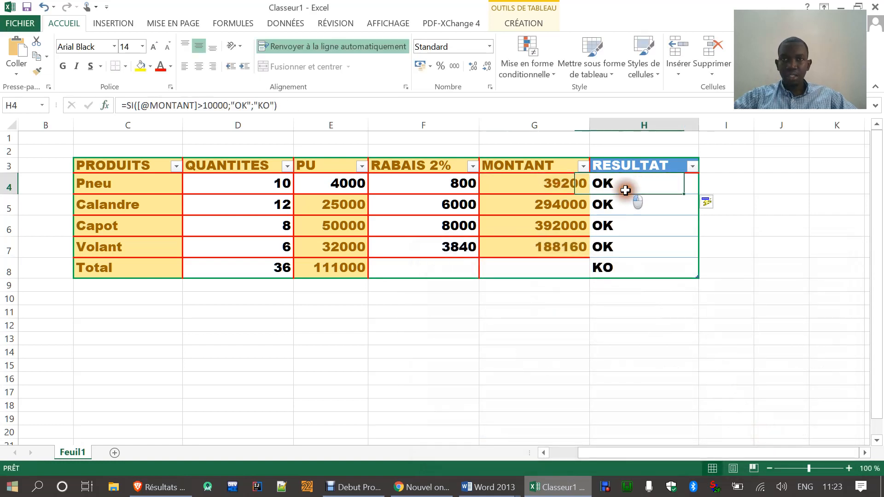
click(537, 204)
click(637, 204)
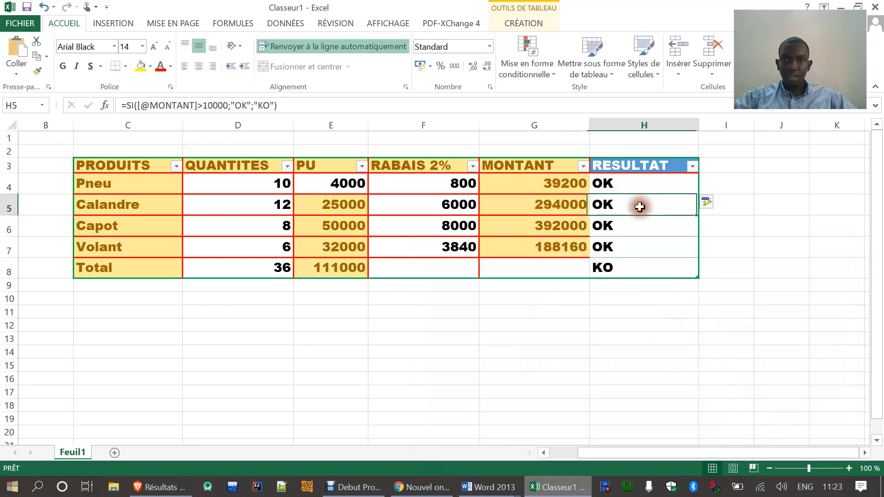
click(545, 228)
click(630, 227)
click(542, 249)
click(637, 250)
click(541, 278)
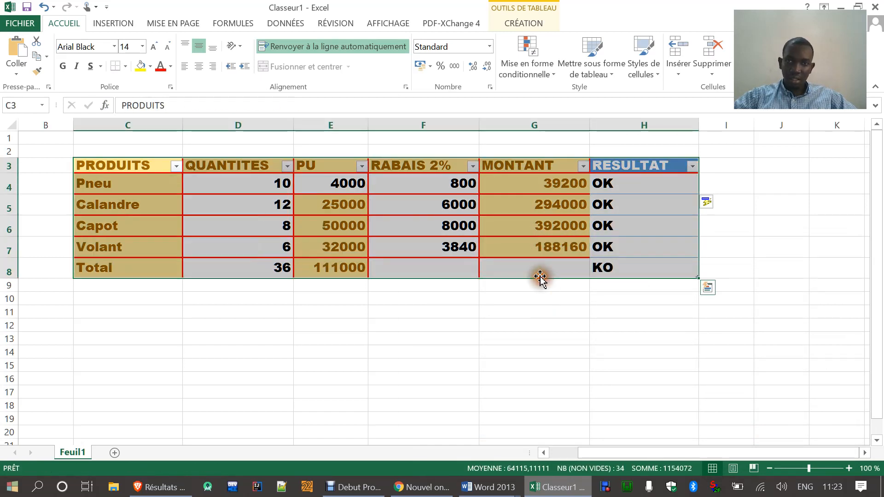
click(537, 268)
click(621, 271)
click(547, 273)
click(644, 267)
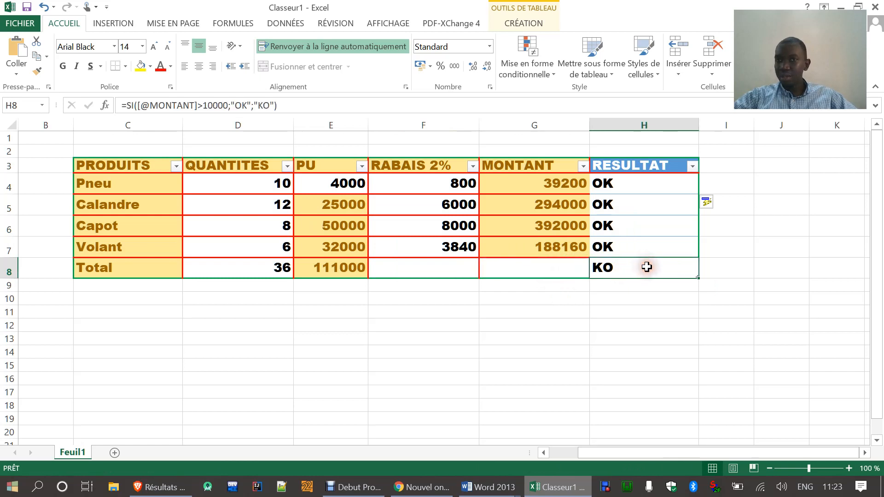
Step: Read the tenth exam question in Word, then save the Excel workbook in Documents, named with the student's full name followed by IG
click(554, 489)
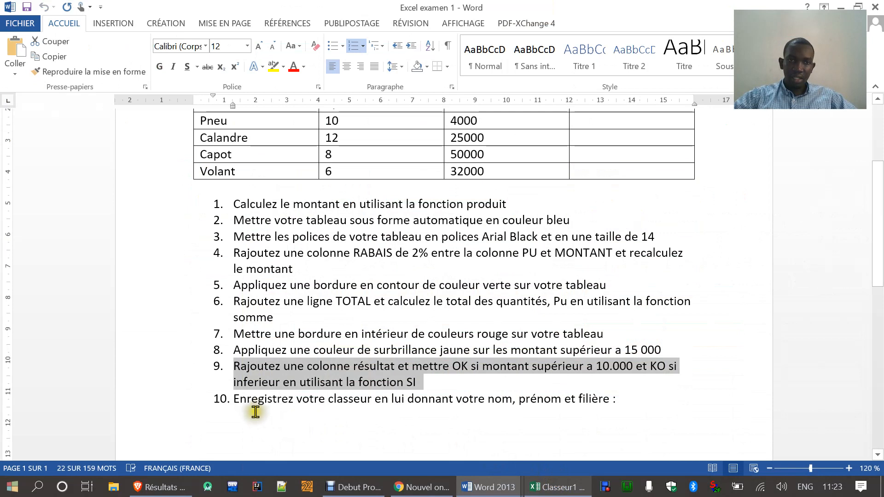
drag(235, 400, 615, 396)
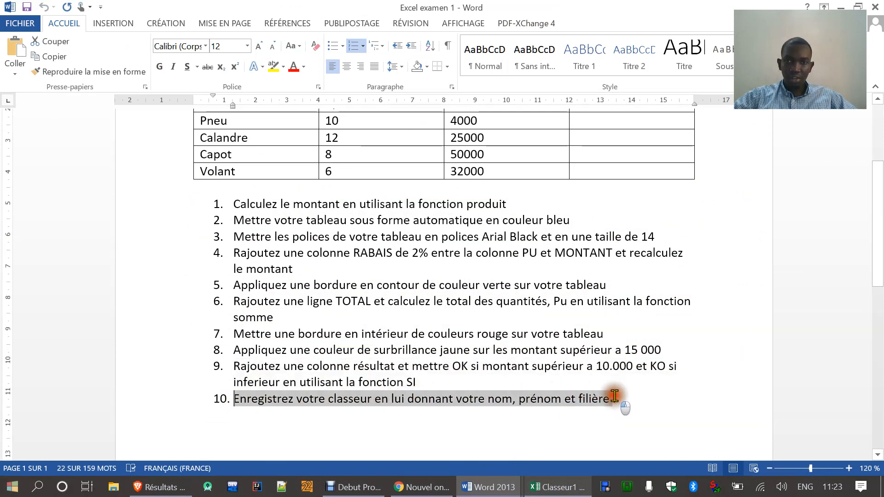
click(558, 490)
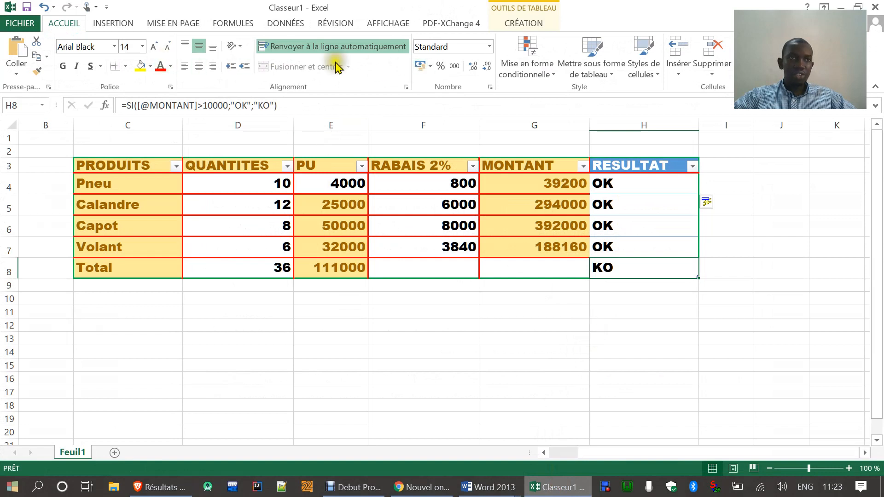
click(23, 25)
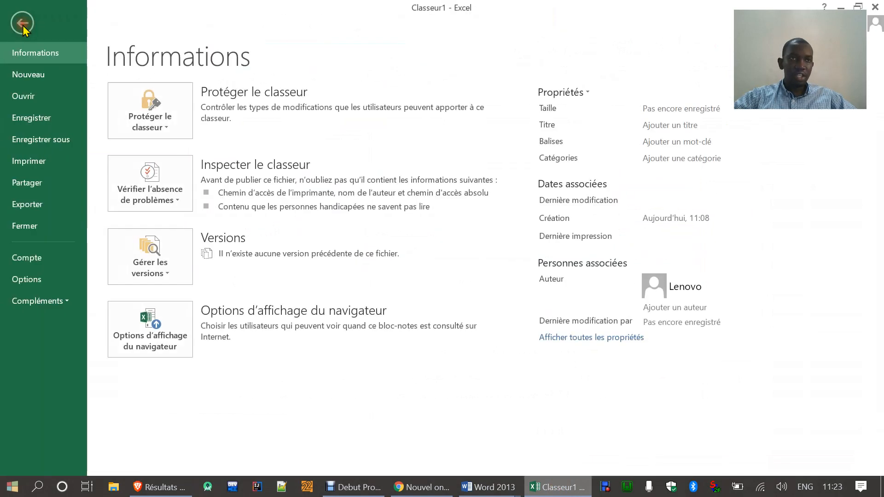
click(46, 140)
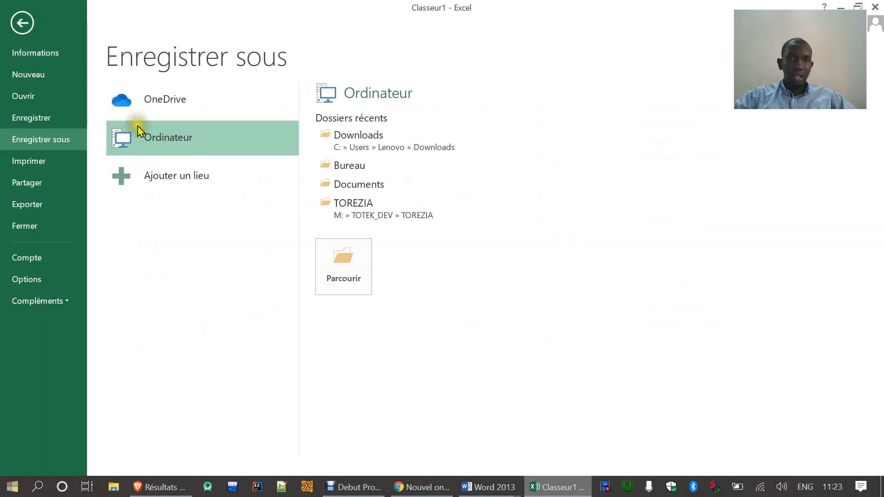
click(347, 266)
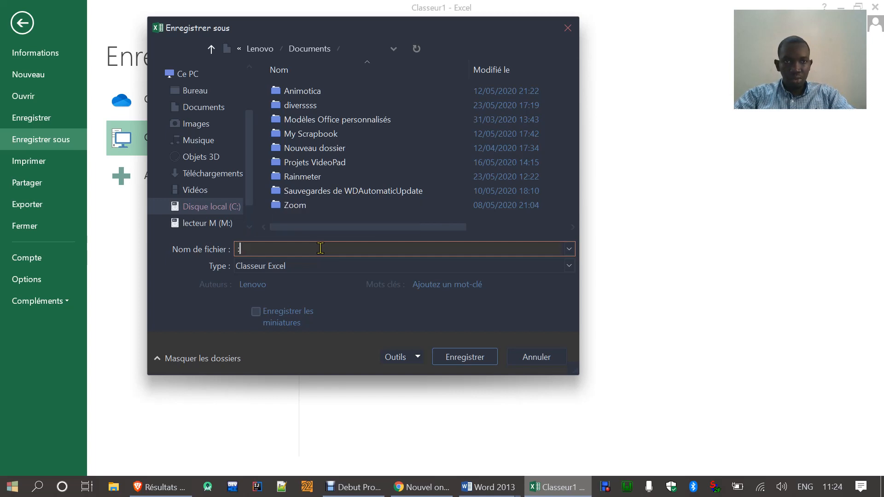
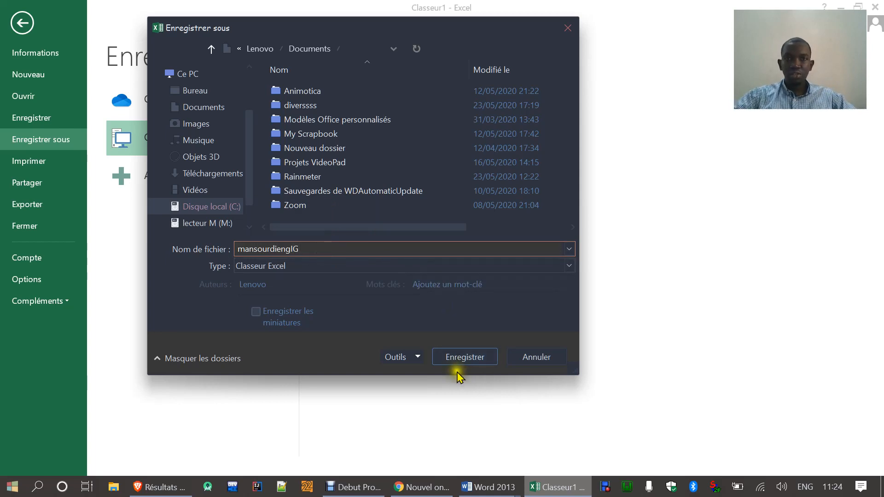
click(463, 357)
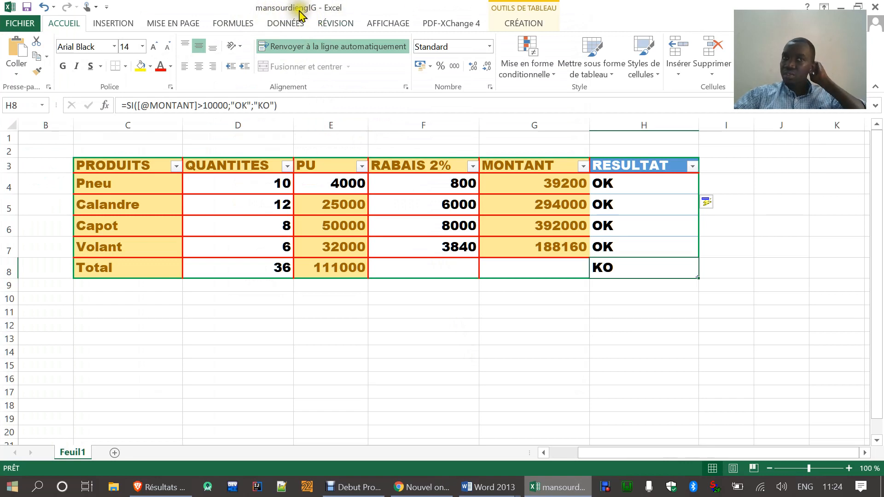
Step: Review the source table and full question list in the Word exam document against the saved Excel workbook
click(555, 489)
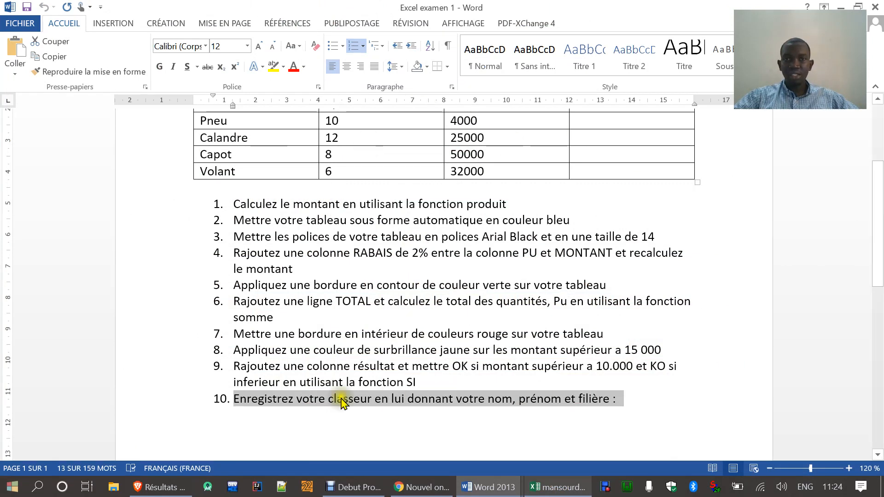
scroll(463, 222, up, 3)
scroll(452, 240, down, 2)
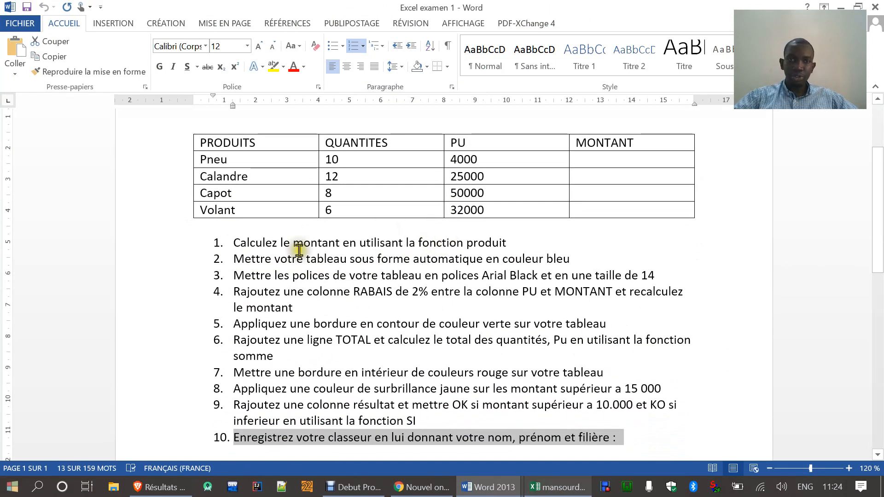
click(562, 487)
click(566, 489)
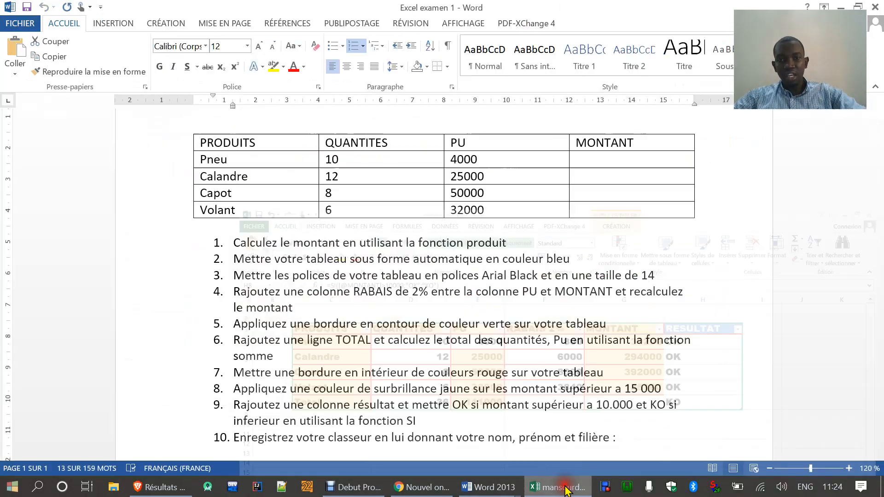
Step: Switch to the Word document EVALUATION EXCEL LICENCE 2 and read the Exercice 1 table and its first two questions
mouse_move(482, 492)
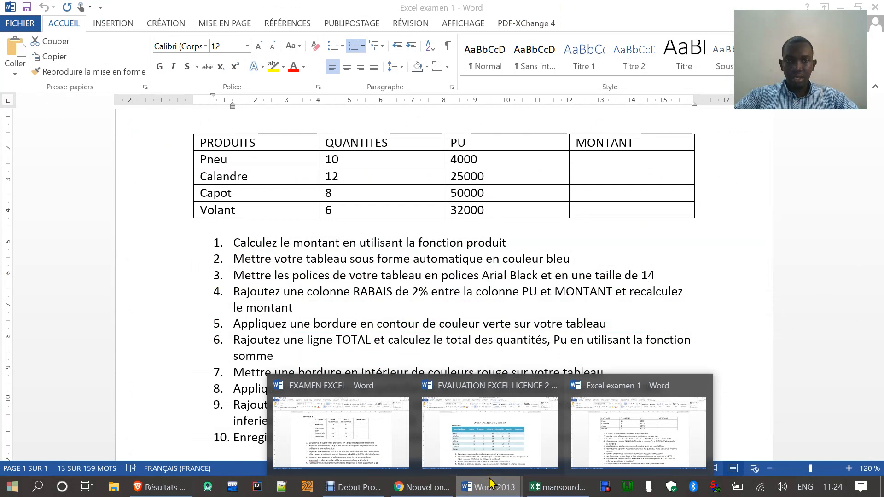
click(488, 435)
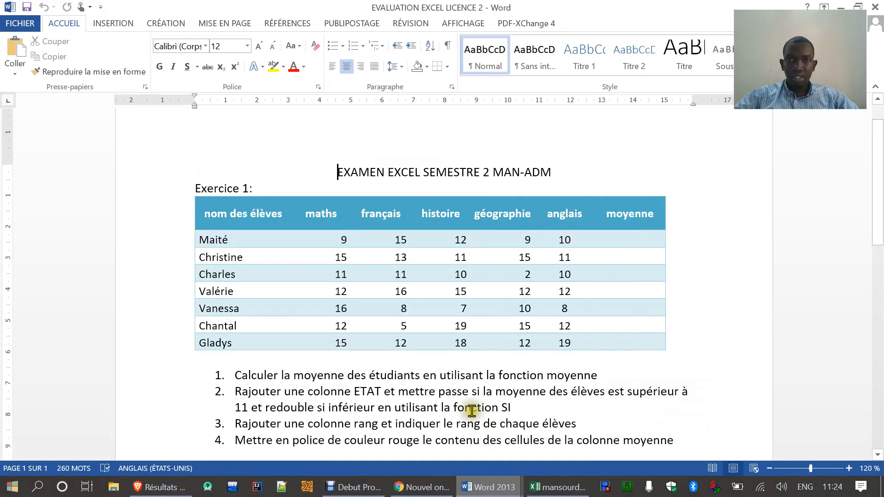
scroll(197, 331, down, 1)
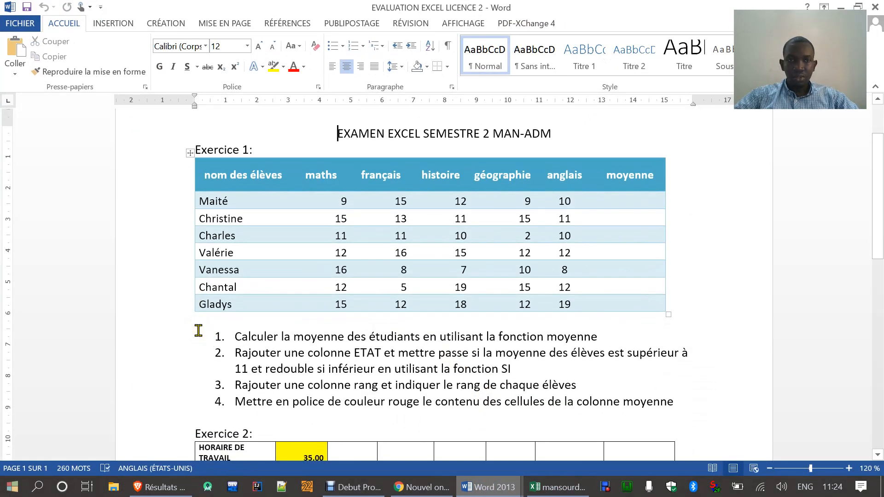
scroll(198, 331, up, 1)
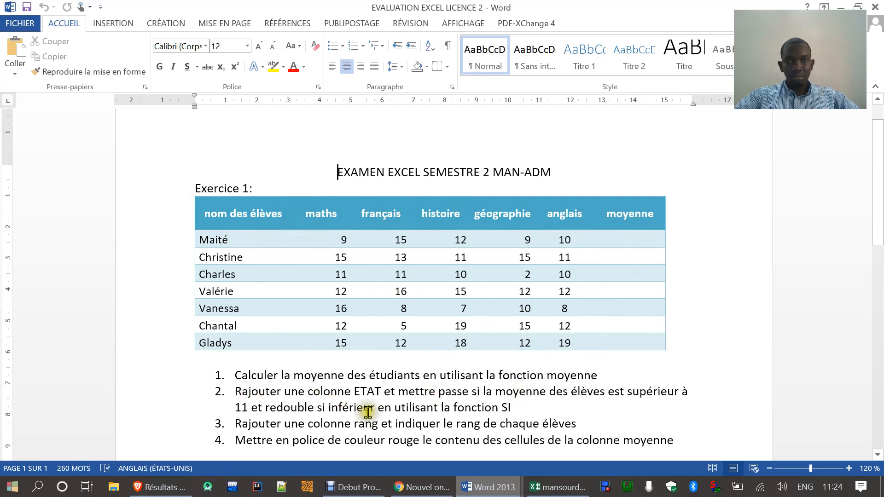
drag(235, 375, 611, 374)
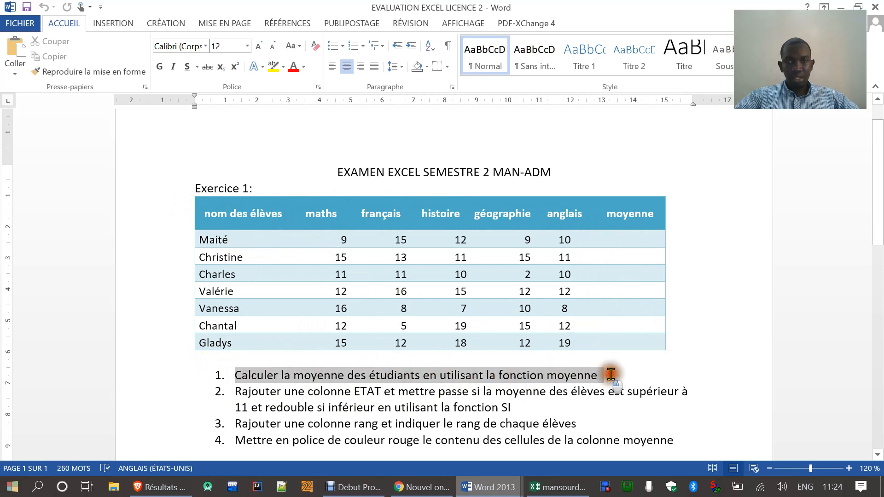
drag(253, 391, 435, 392)
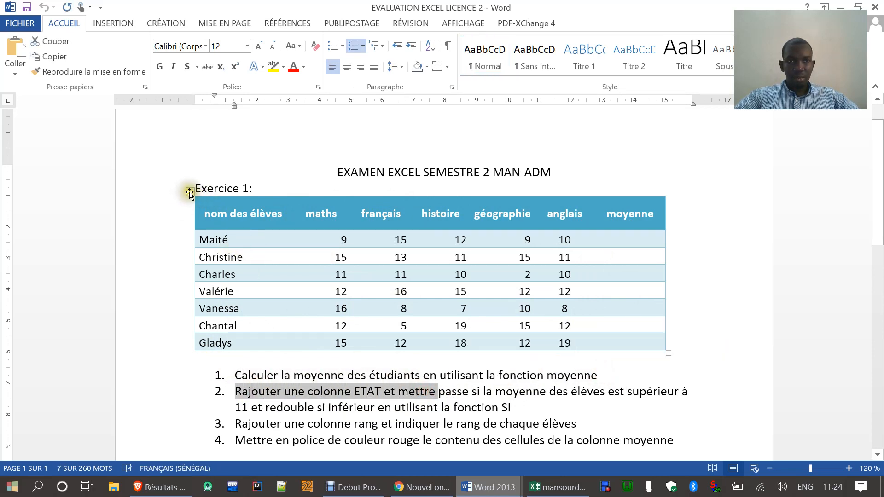
Step: Copy the Exercice 1 grades table from Word and paste it at B2 on a new sheet in the Excel workbook
click(190, 193)
key(ctrl+c)
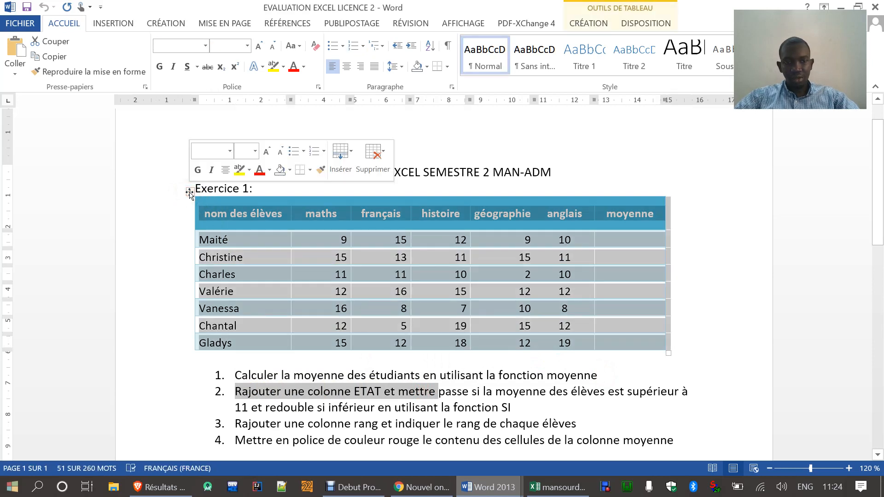
click(562, 488)
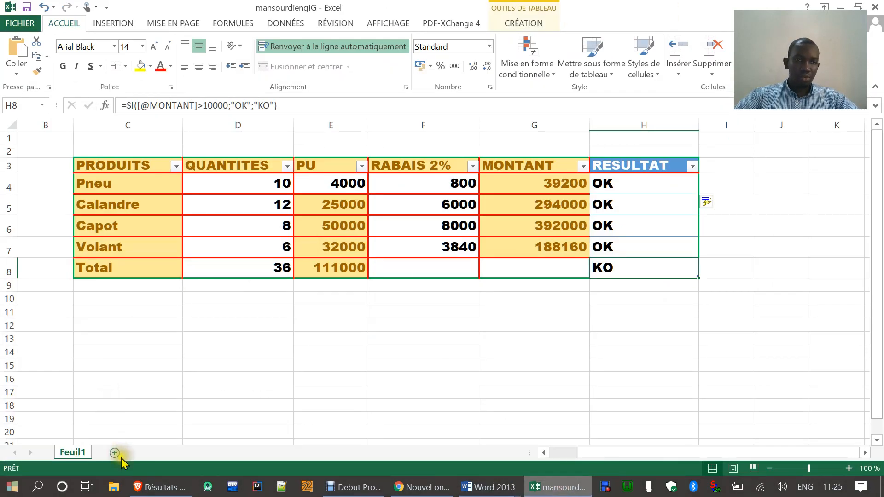
click(114, 452)
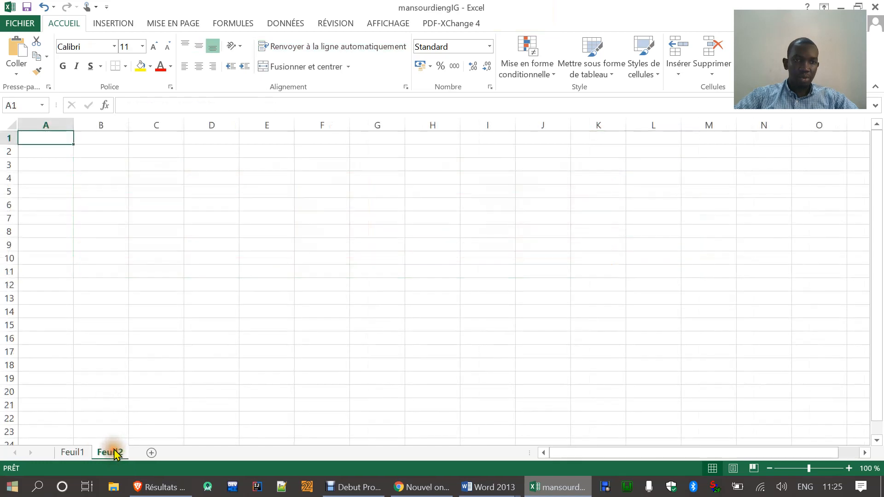
click(105, 155)
click(17, 50)
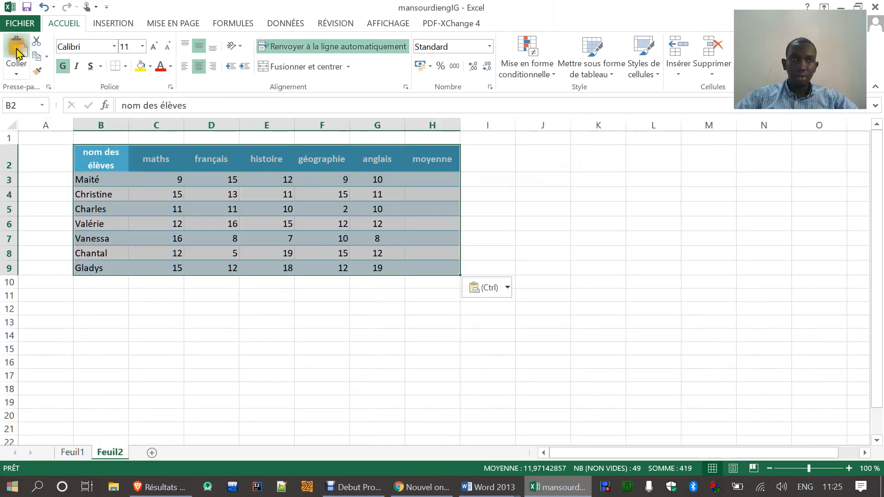
click(331, 351)
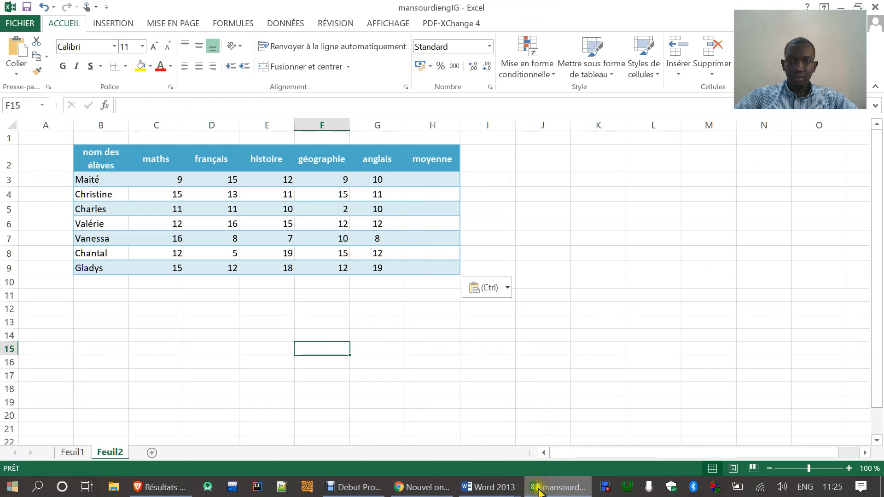
Step: Calculate the first student's average in H3 with the MOYENNE function over C3:G3, and fill the formula down to H9
click(456, 417)
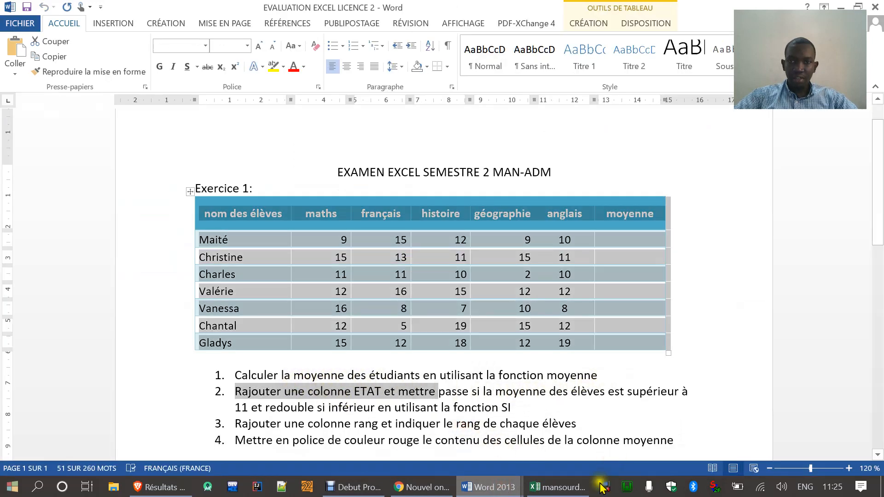
mouse_move(566, 486)
click(612, 410)
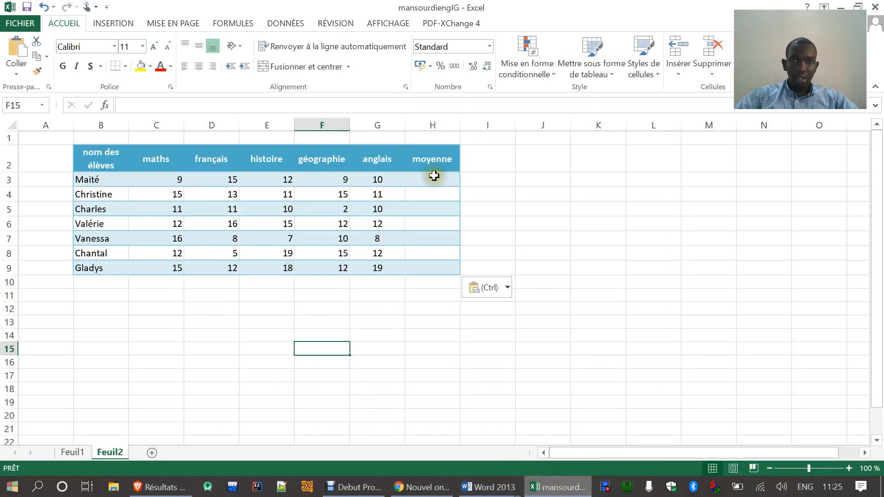
click(433, 176)
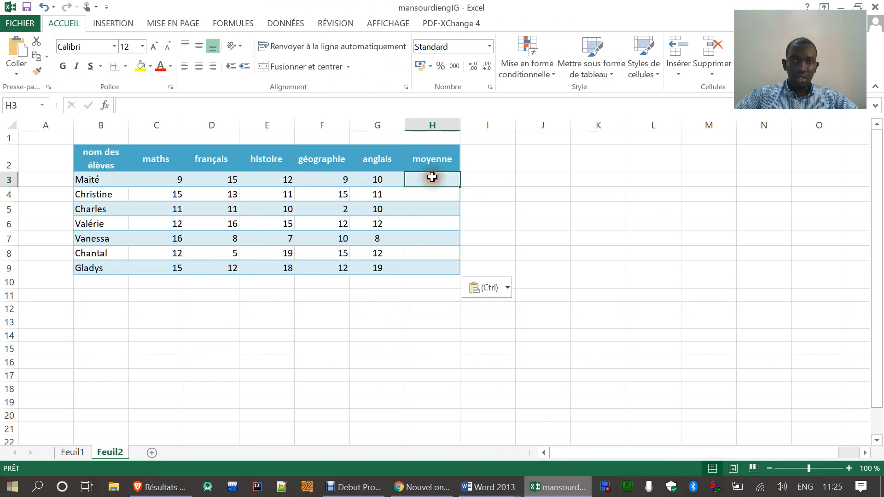
click(105, 106)
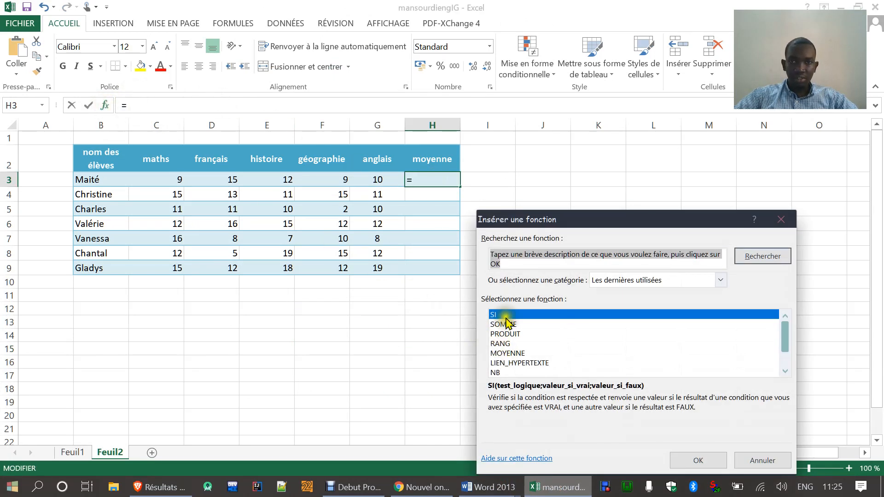
click(514, 354)
click(690, 459)
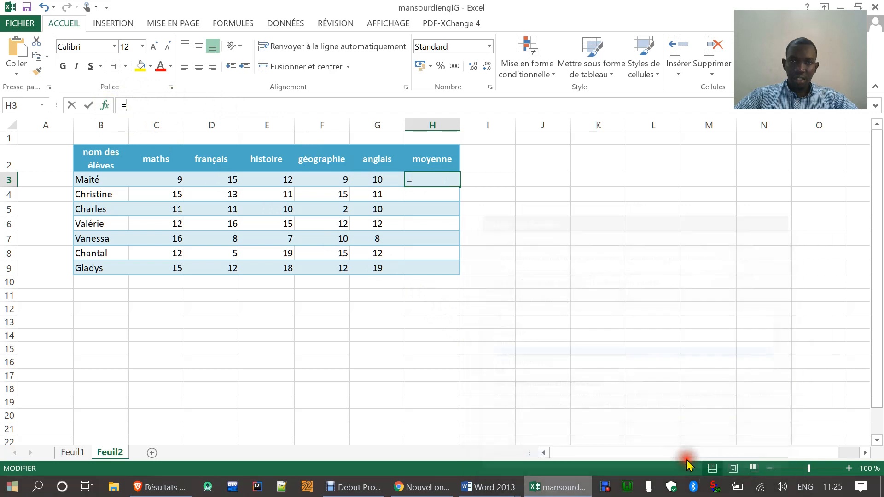
click(765, 456)
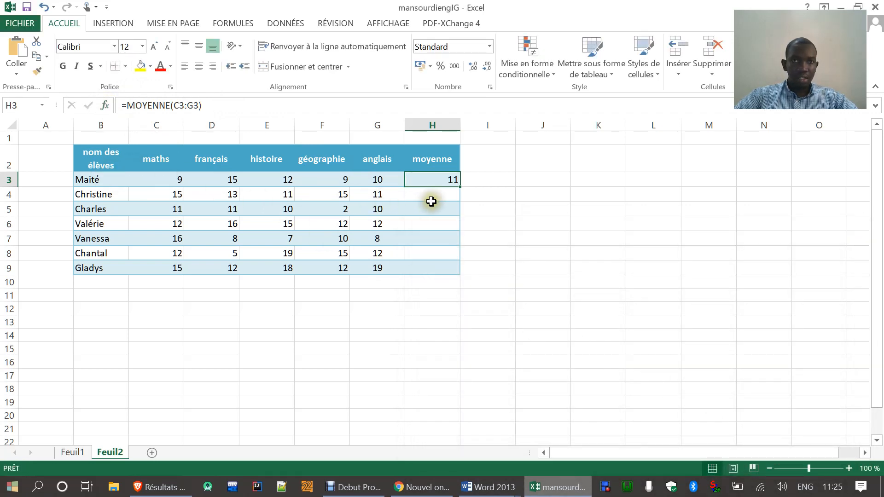
drag(461, 187, 455, 275)
click(434, 335)
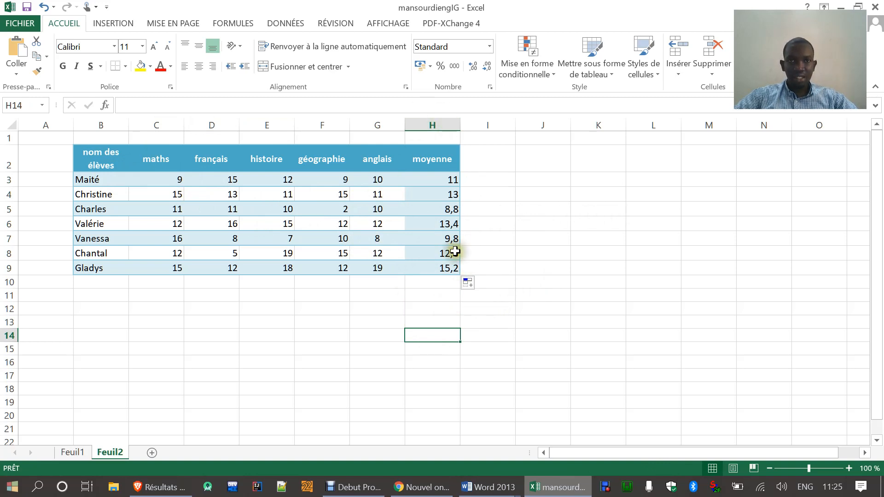
Step: Check the second question in Word, then add an "Etat" column header in cell I2 of the Excel table
click(548, 489)
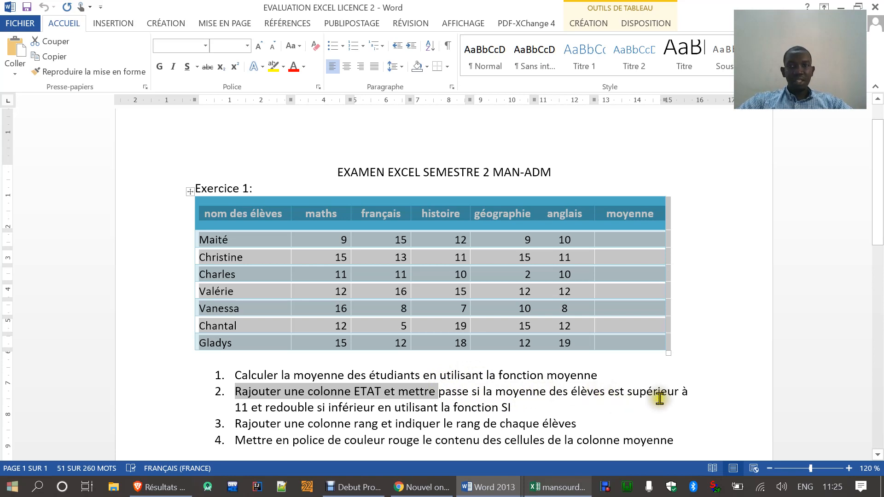
click(559, 488)
click(477, 164)
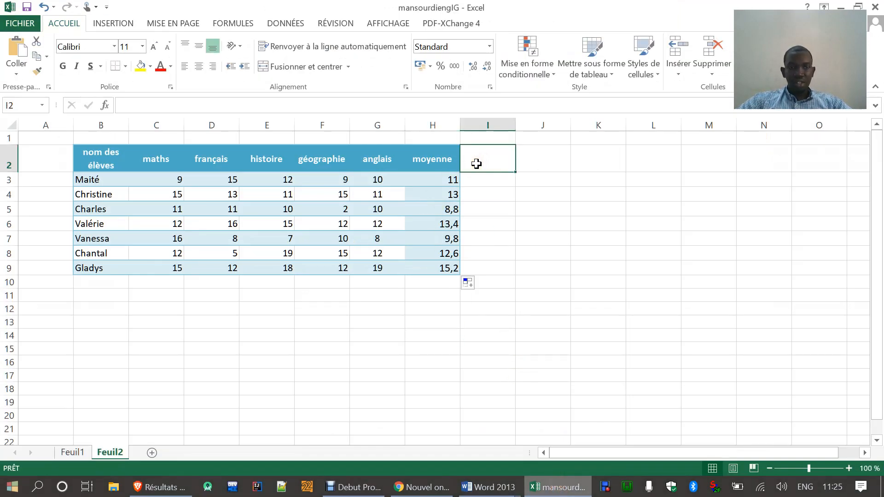
text(Et)
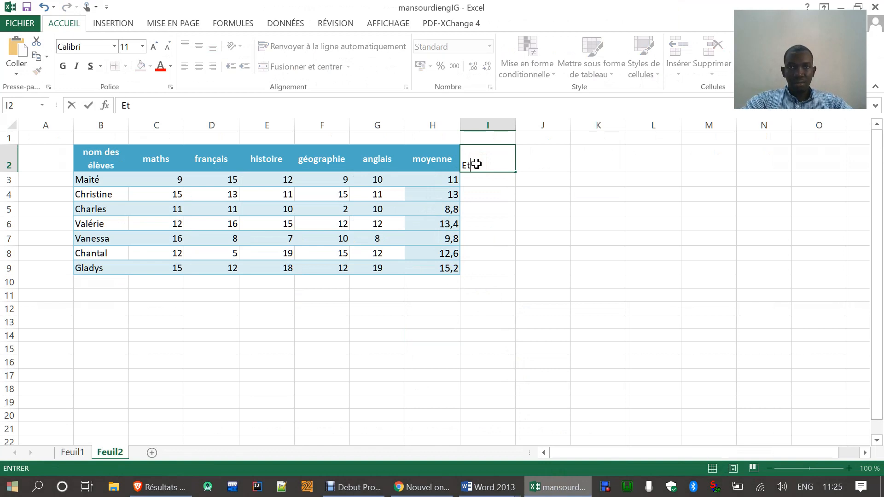
text(at)
key(Return)
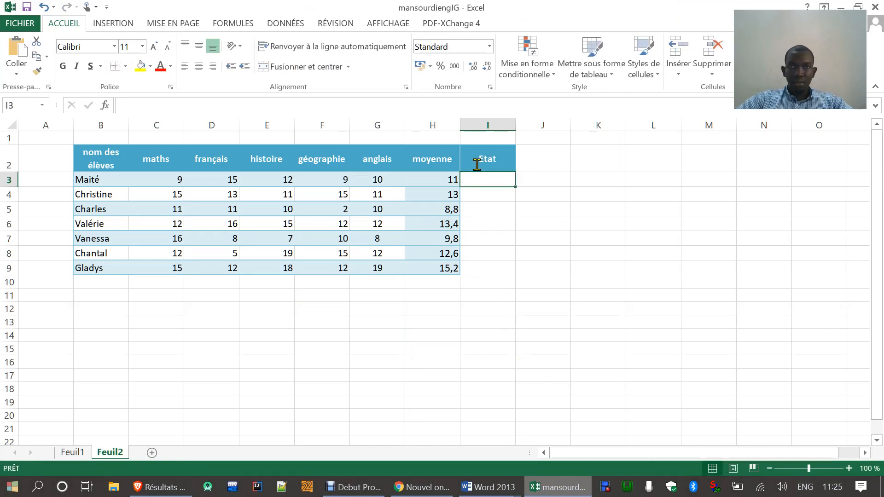
Step: Format the range B2:I9 as an Excel table with headers, including the Etat column
click(511, 241)
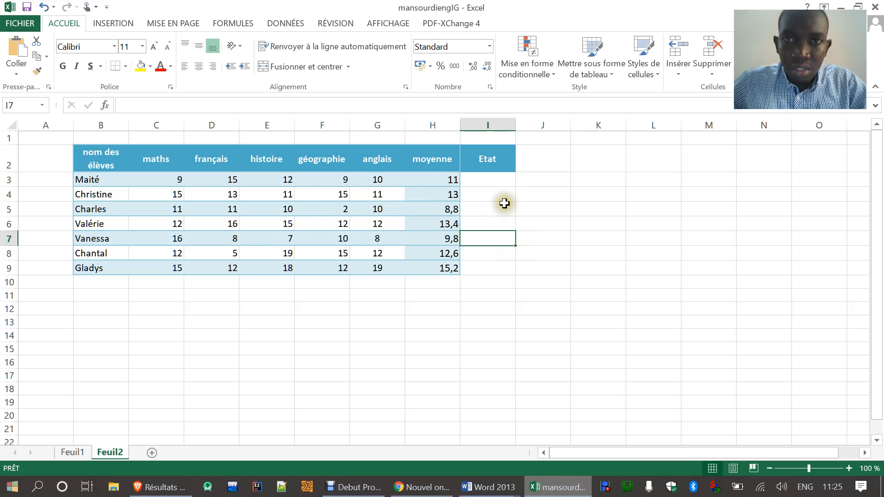
click(494, 183)
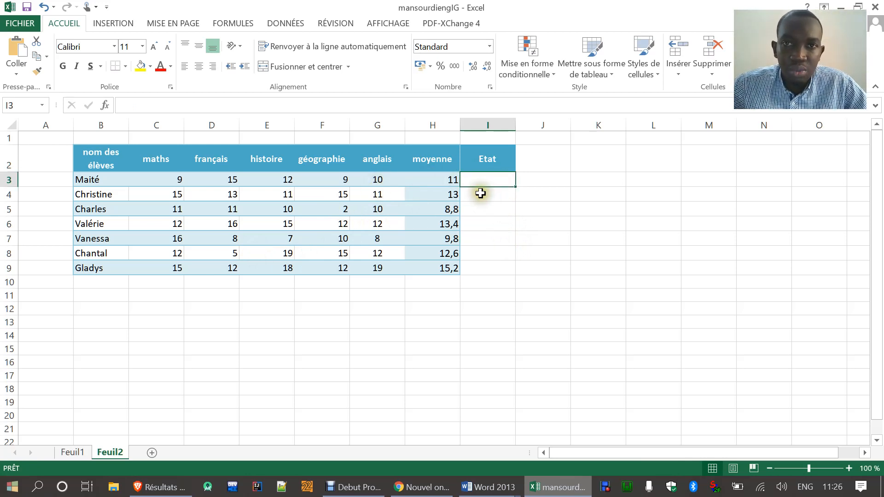
drag(95, 158, 505, 276)
click(506, 280)
drag(94, 156, 480, 272)
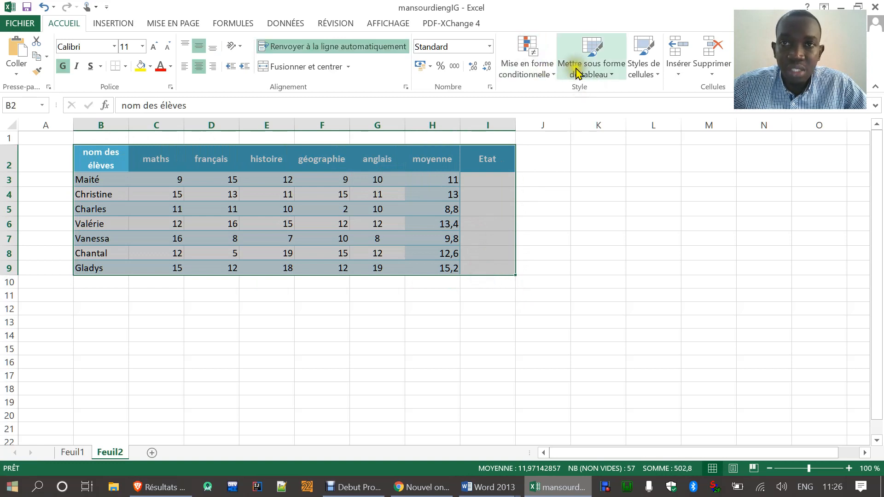
click(576, 73)
click(603, 153)
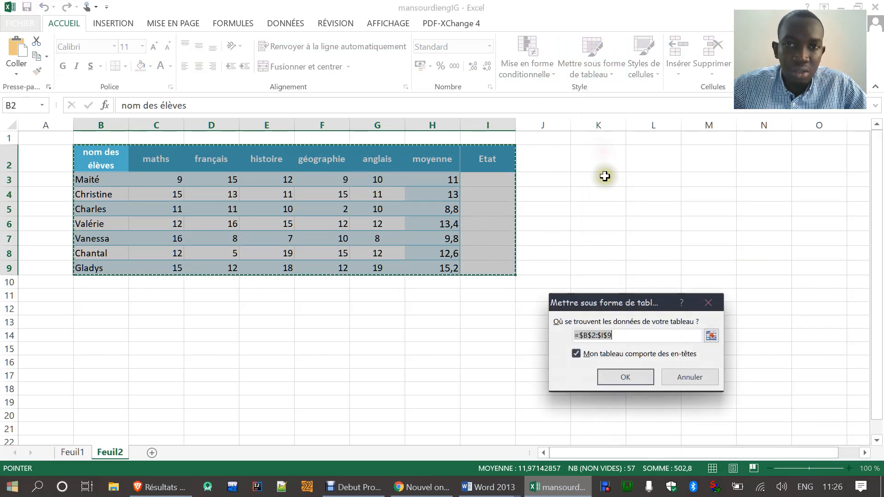
click(619, 380)
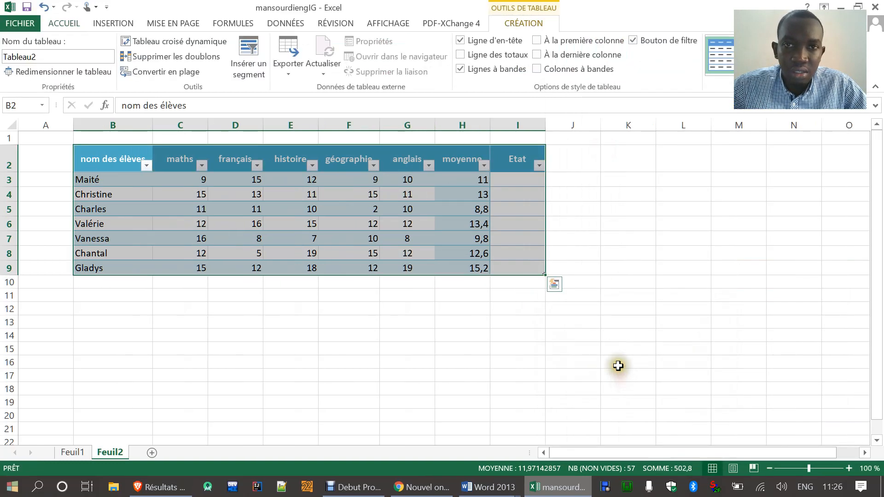
click(501, 237)
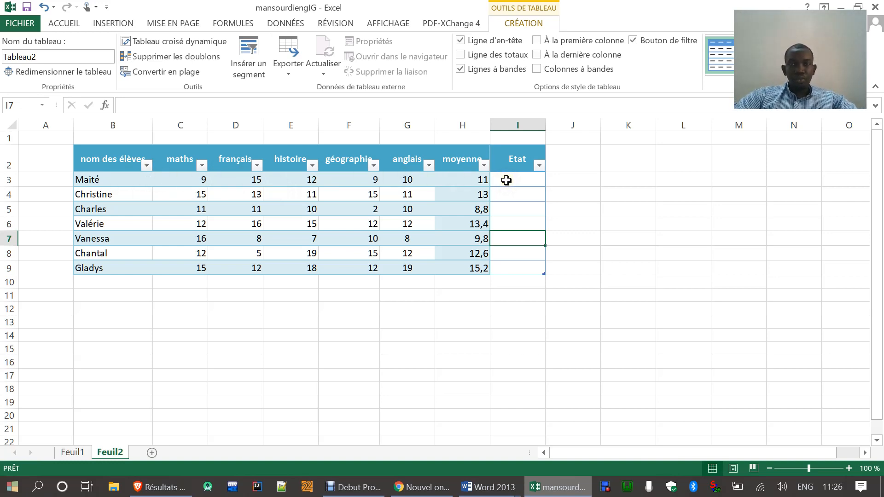
click(64, 23)
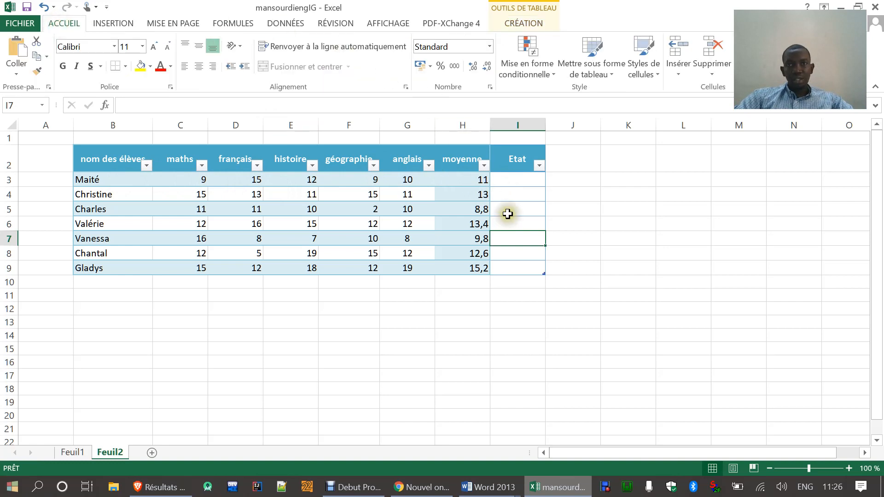
click(512, 179)
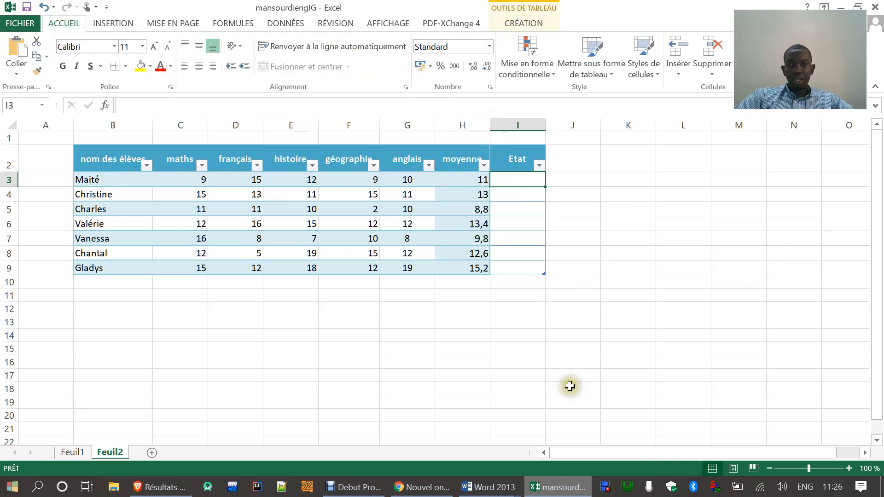
click(556, 487)
drag(438, 392, 692, 402)
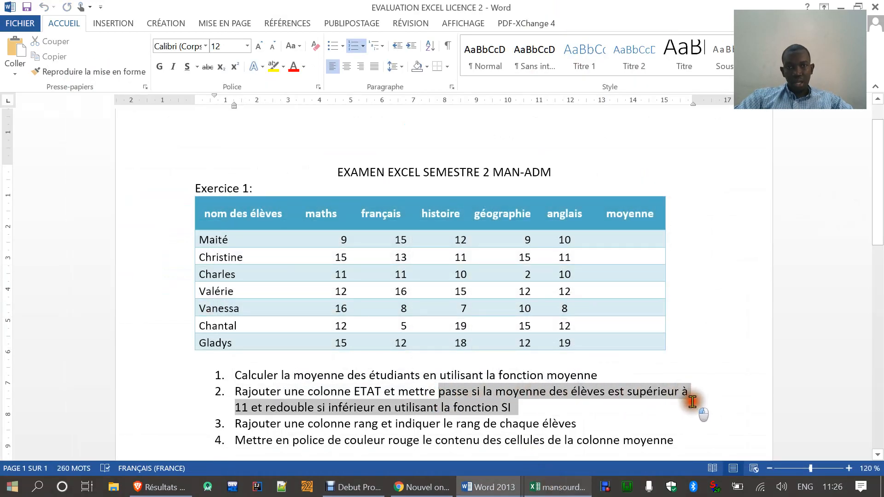
click(692, 403)
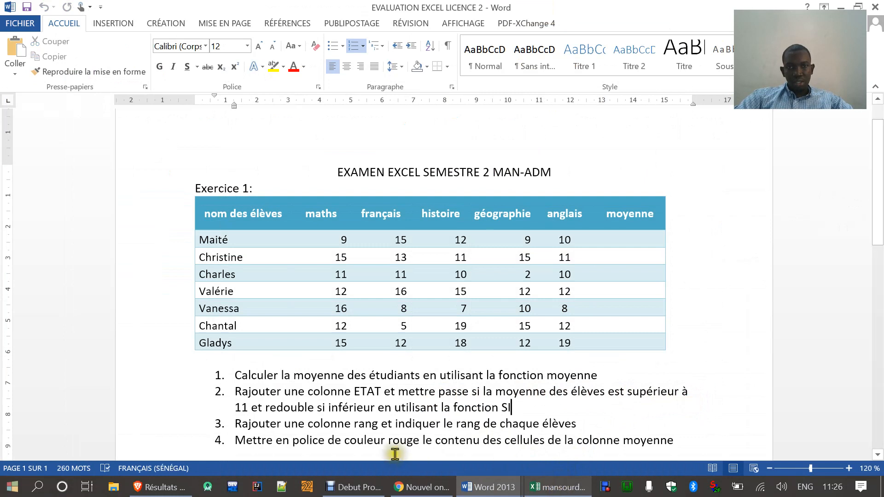
drag(266, 409, 518, 409)
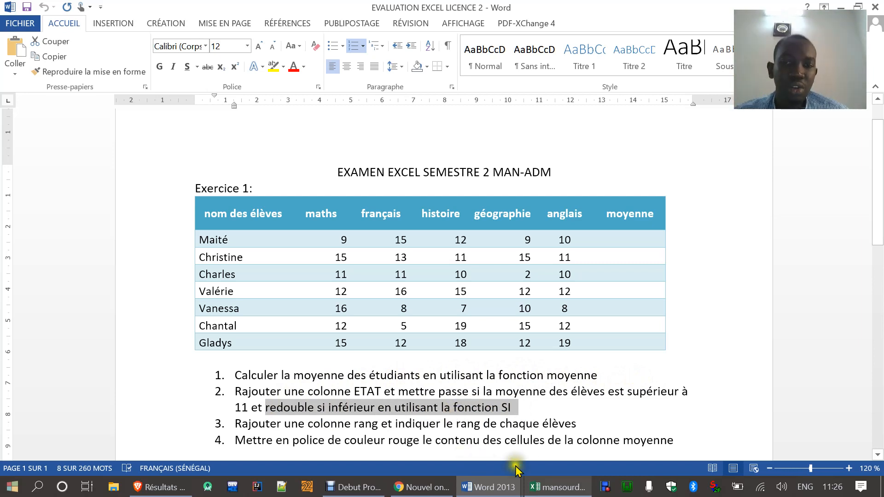
click(557, 488)
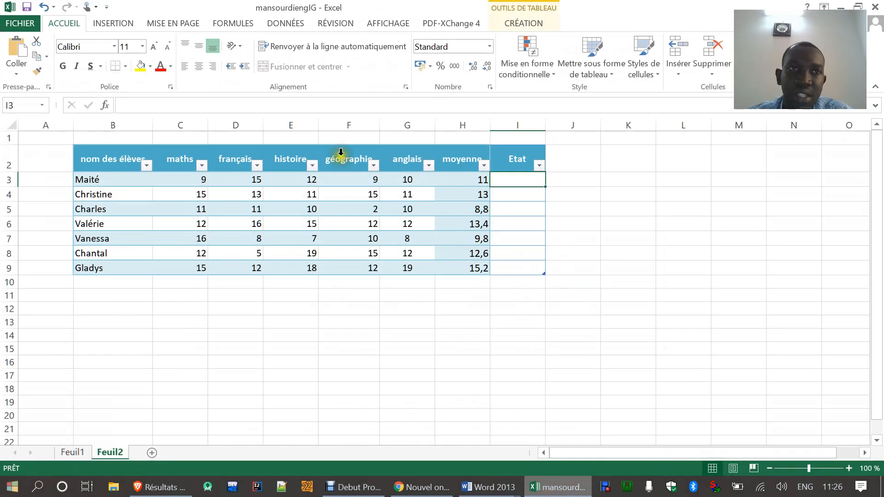
click(107, 105)
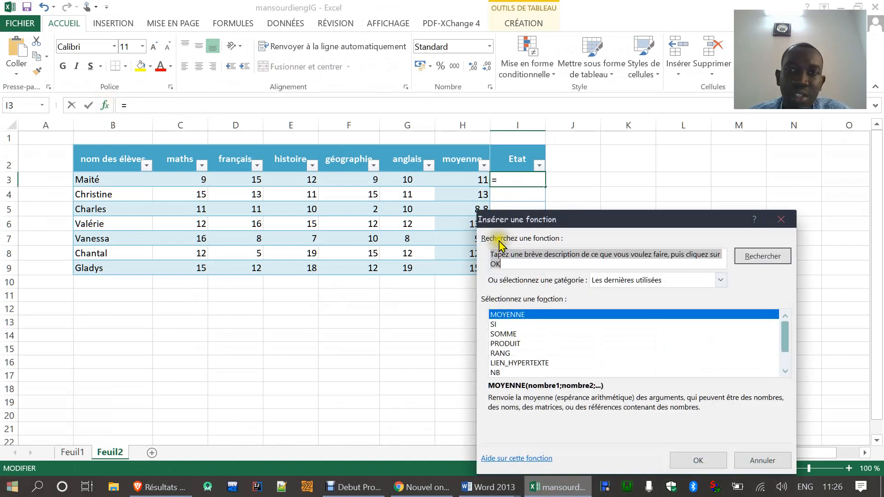
click(493, 324)
click(681, 458)
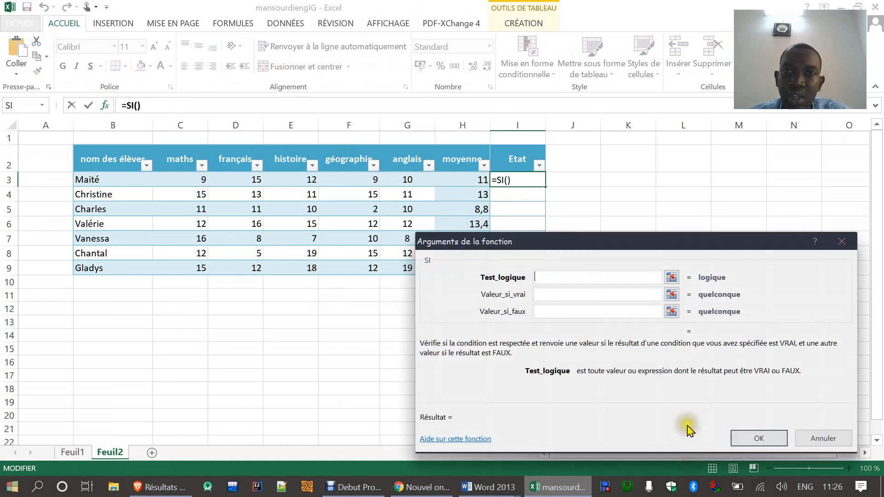
click(460, 185)
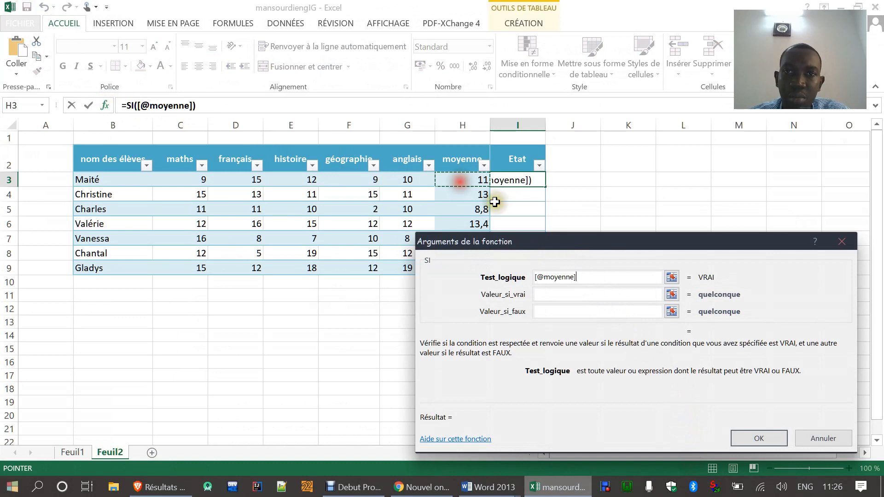
Step: Make the SI function return "passe" when true and "redouble" when false, and apply it to the Etat column
click(640, 297)
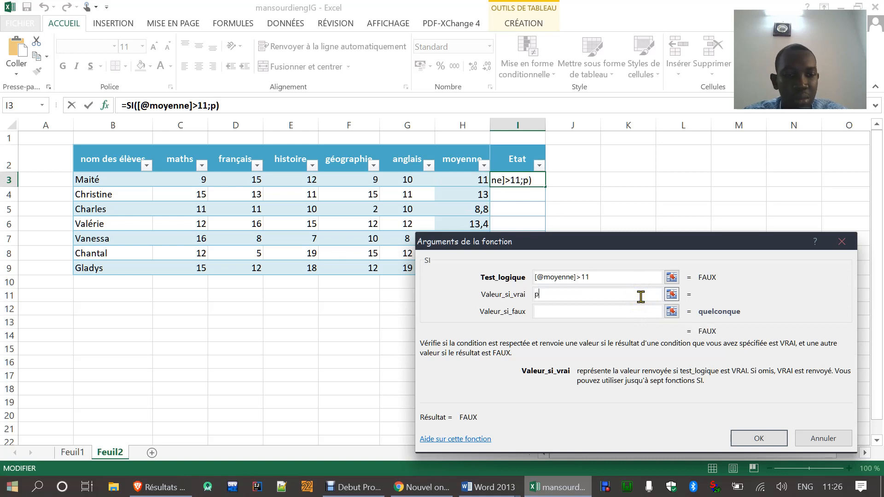
click(706, 276)
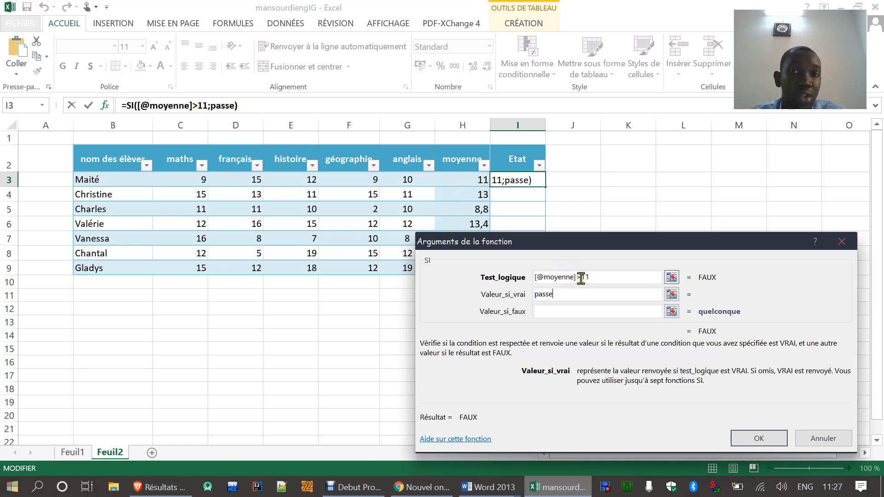
click(557, 317)
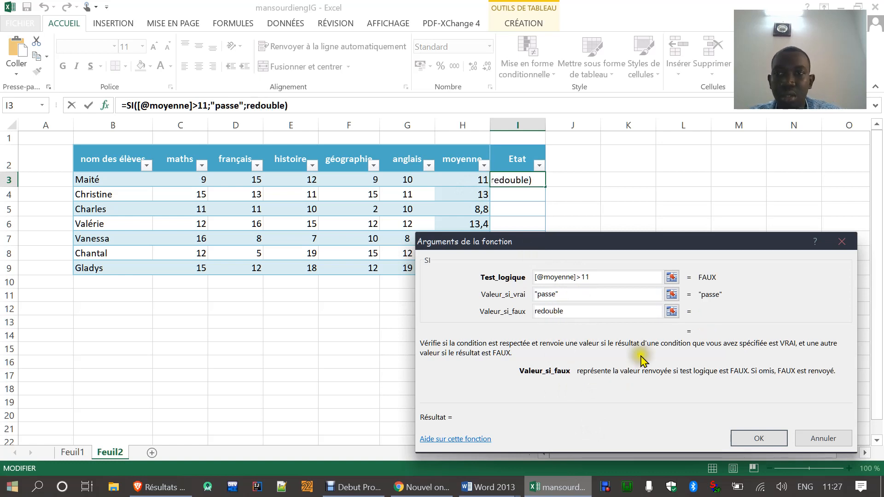
click(759, 439)
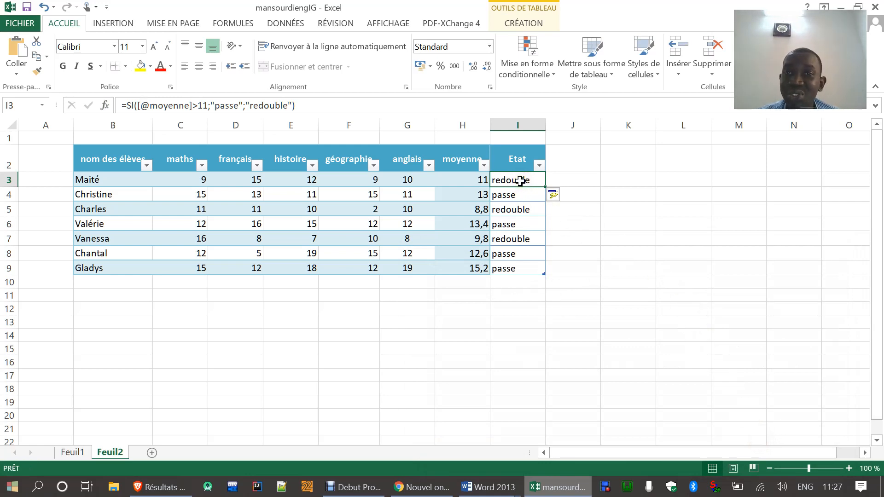
Step: Recheck the pass threshold given in question 2 of the Word exam, then return to the Excel table
click(548, 487)
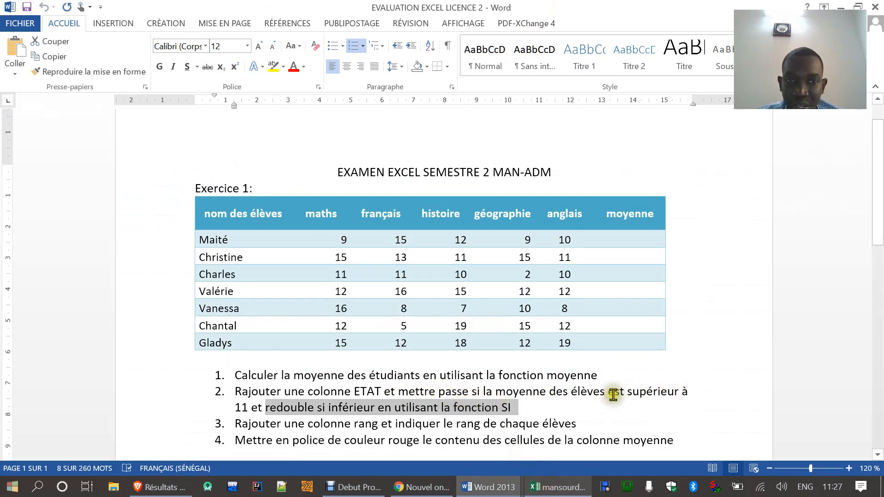
drag(209, 405, 249, 408)
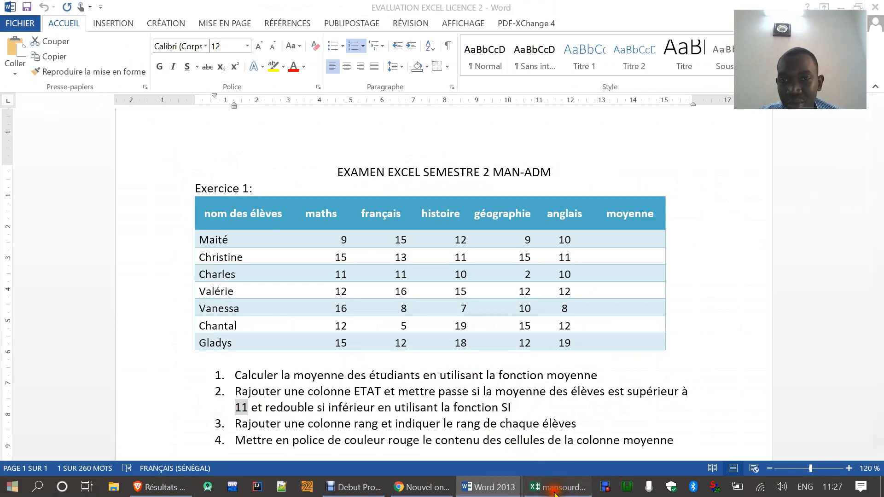
click(553, 487)
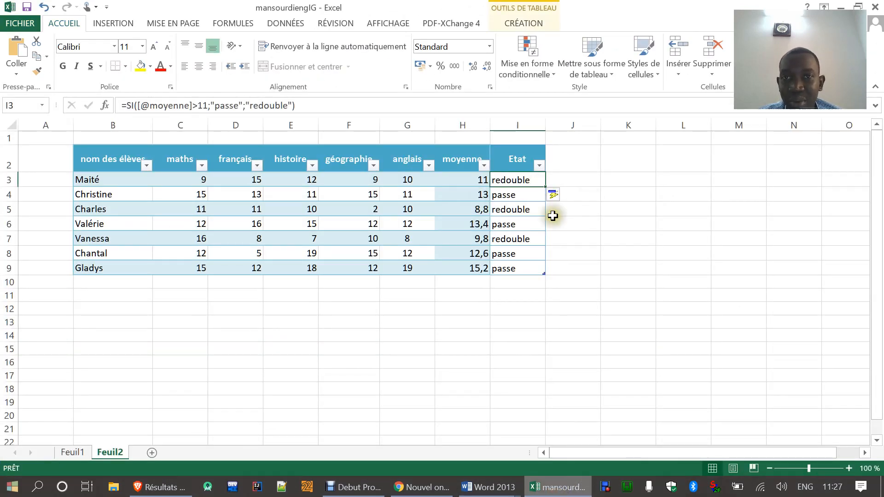
Step: Read question 3 in Word, then add a "RANG" column header in cell J2 of the Excel table
click(550, 489)
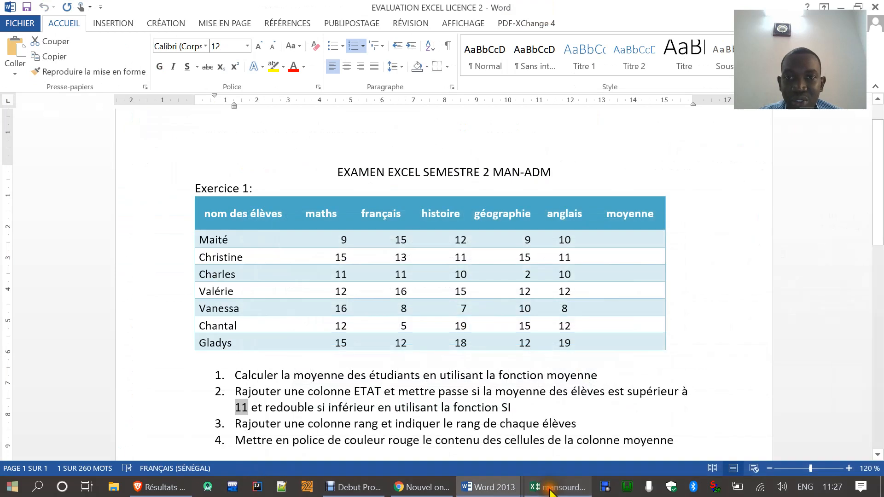
drag(241, 424, 587, 430)
click(554, 489)
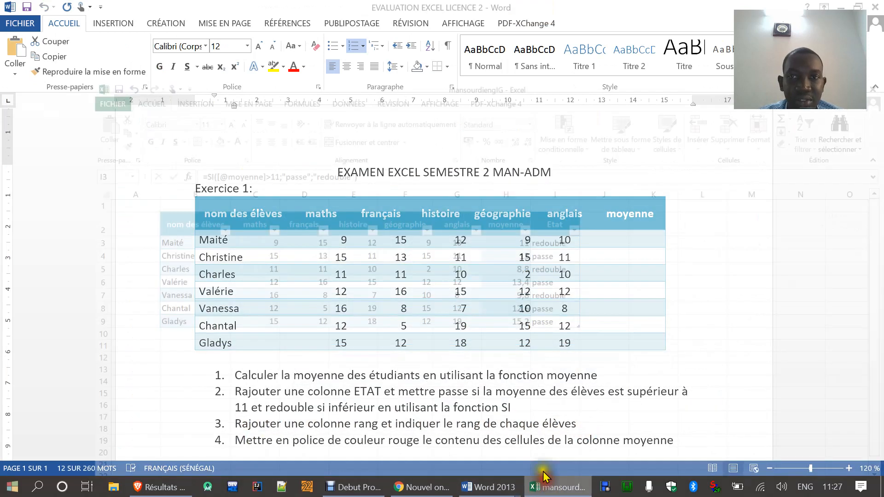
click(565, 157)
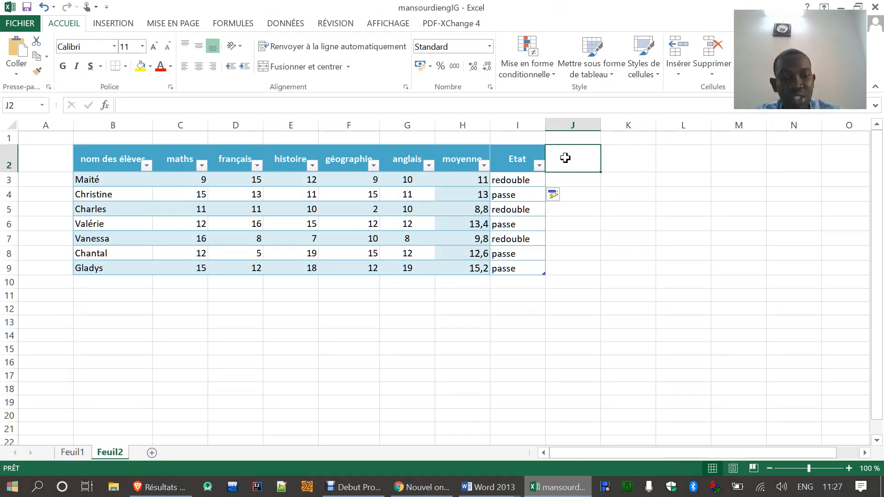
text(RANG)
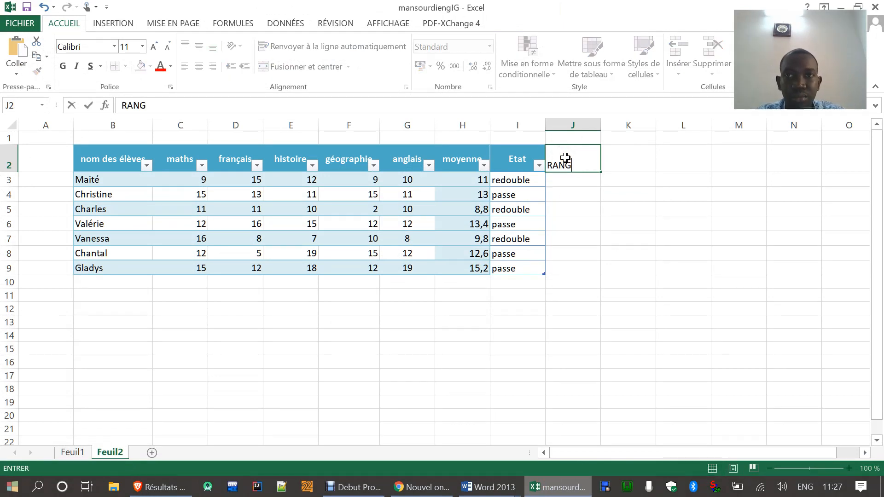
text(\)
key(BackSpace)
key(Return)
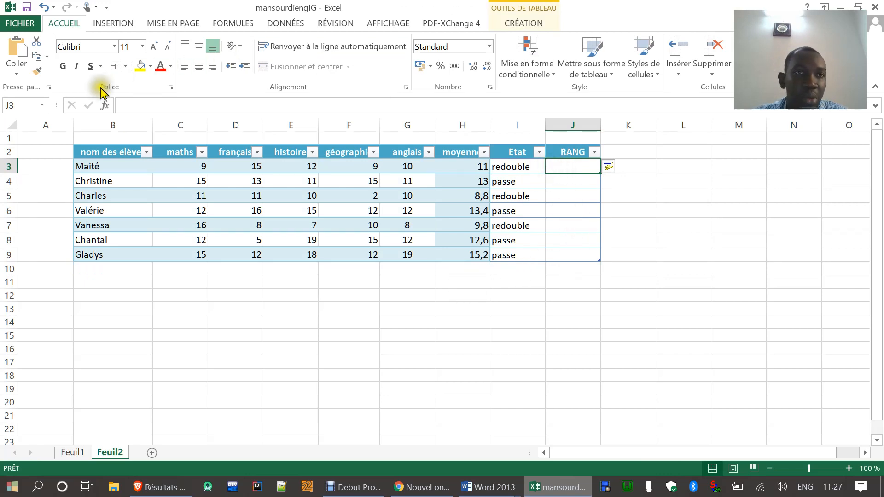
click(103, 105)
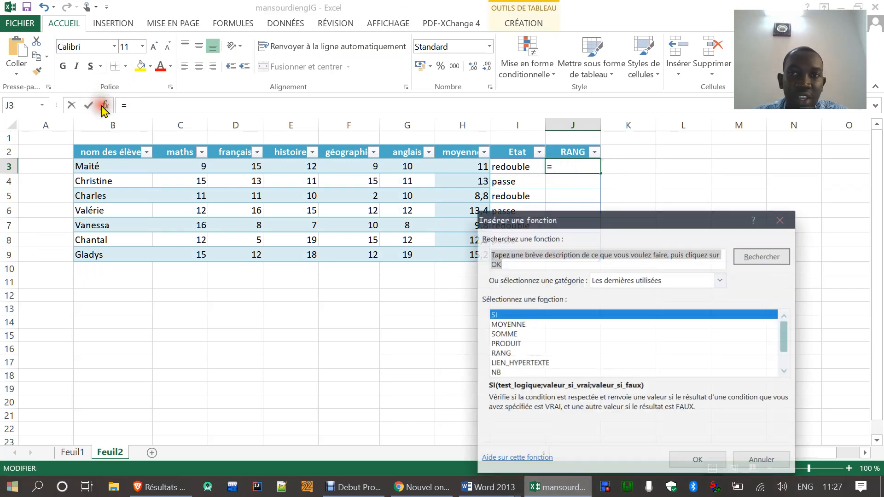
click(506, 353)
click(682, 456)
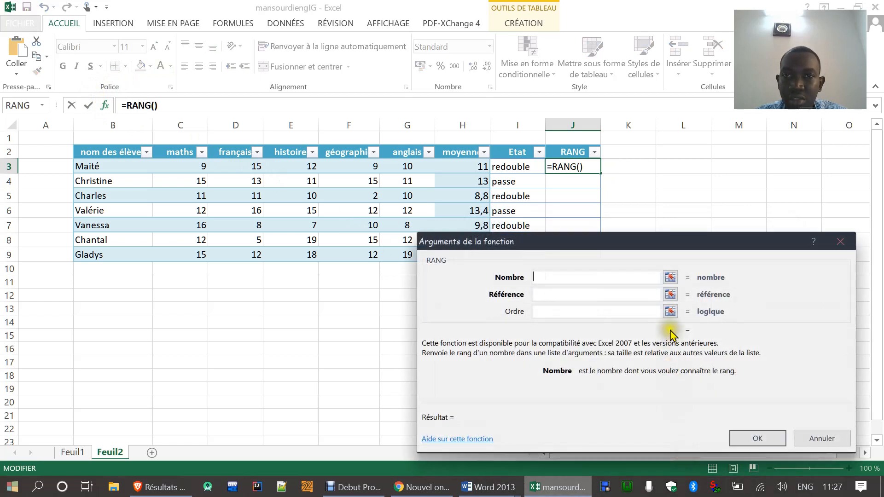
click(460, 165)
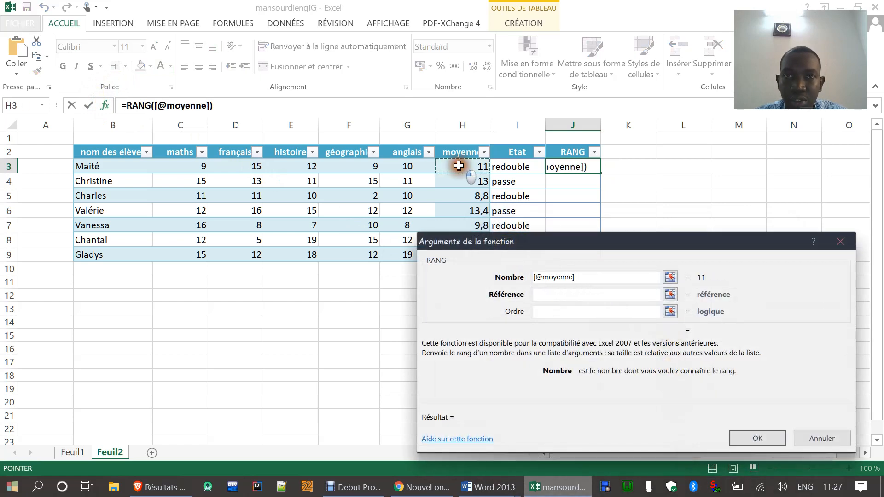
click(556, 295)
drag(464, 165, 452, 255)
click(598, 316)
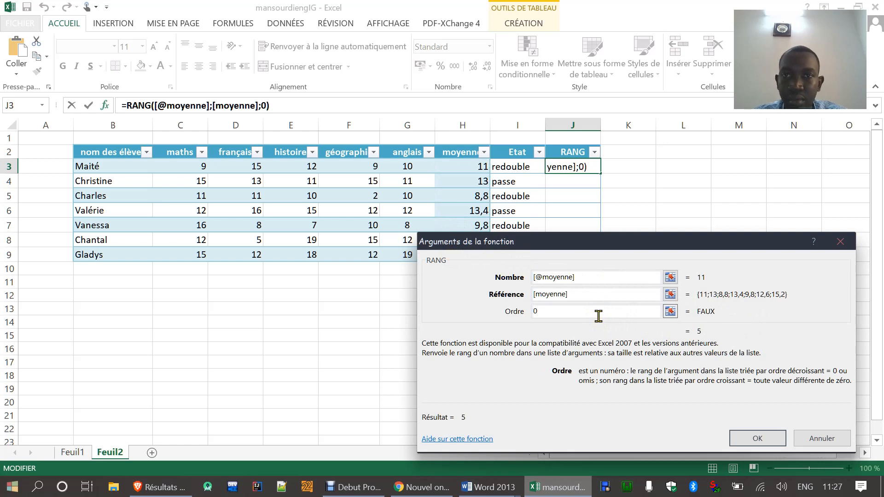
click(755, 440)
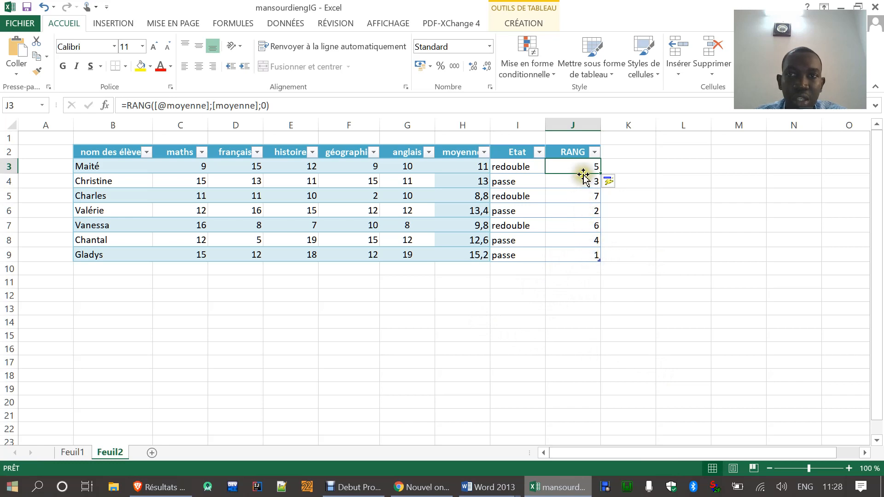
click(576, 211)
click(571, 181)
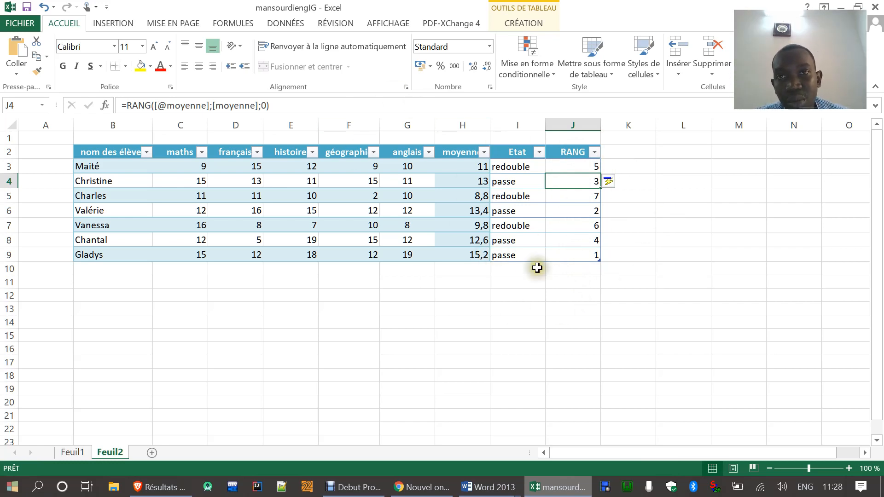
Step: Sort the table by the RANG column from smallest to largest and look through the ordered ranks
click(595, 152)
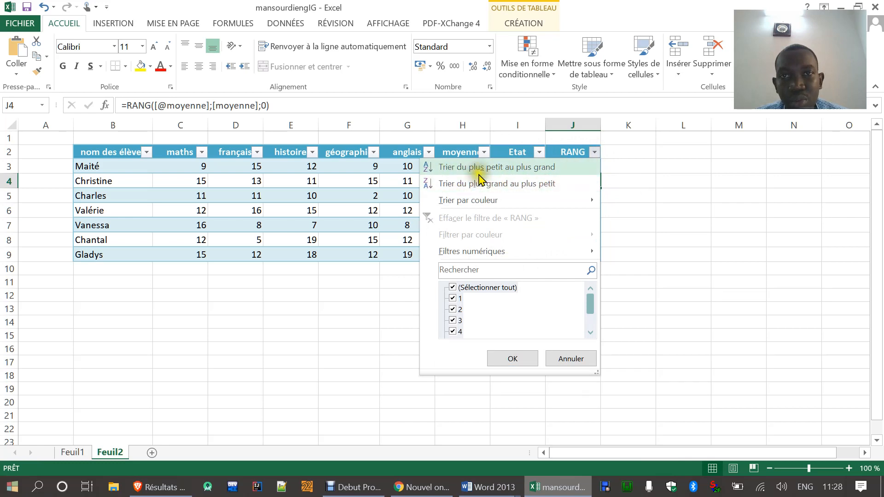
click(538, 168)
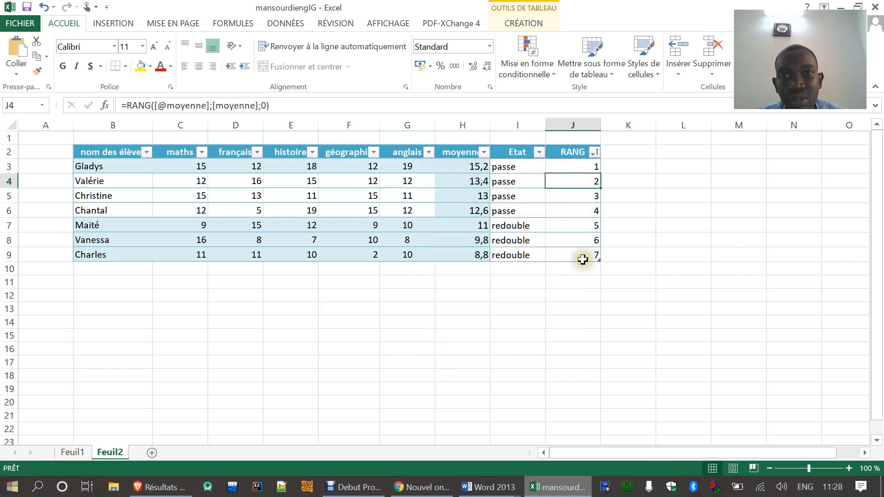
click(572, 167)
click(570, 181)
click(567, 196)
click(566, 212)
click(566, 227)
drag(565, 240, 564, 253)
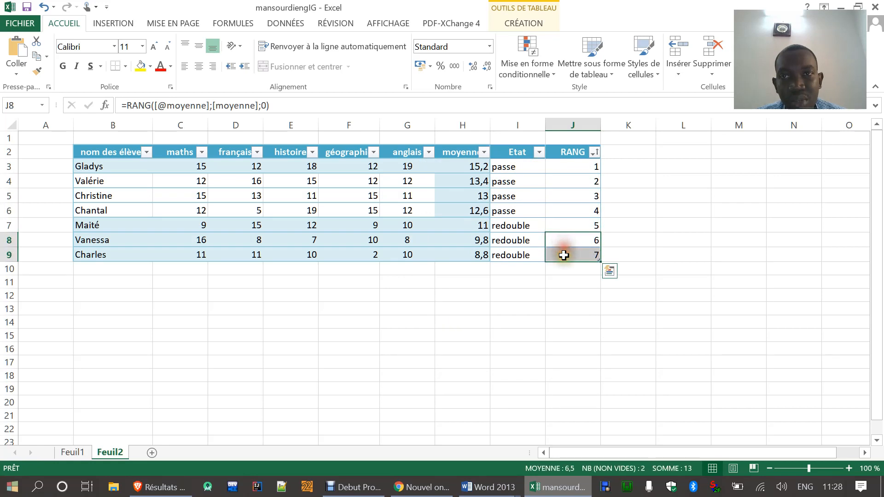
click(564, 290)
Step: Read question 4 in Word, then set the font colour of the moyenne values in H3:H9 to red in Excel
click(564, 488)
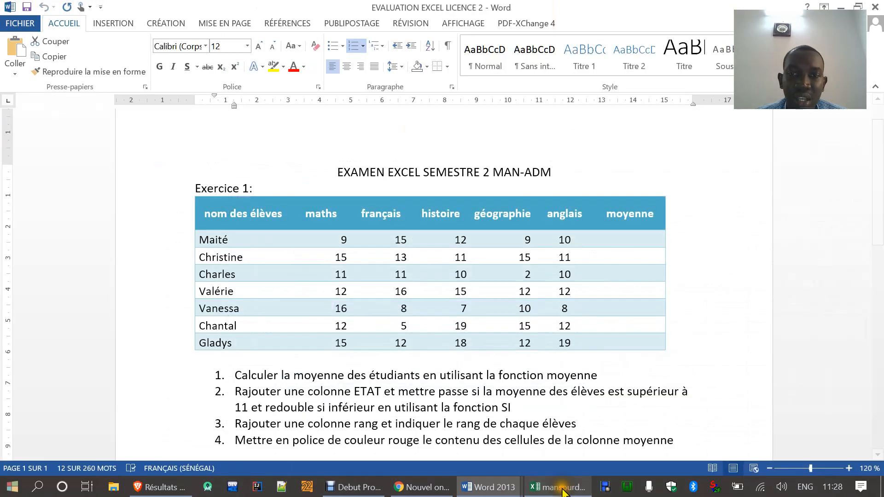
scroll(407, 373, down, 1)
drag(237, 403, 421, 405)
drag(556, 401, 641, 401)
click(557, 488)
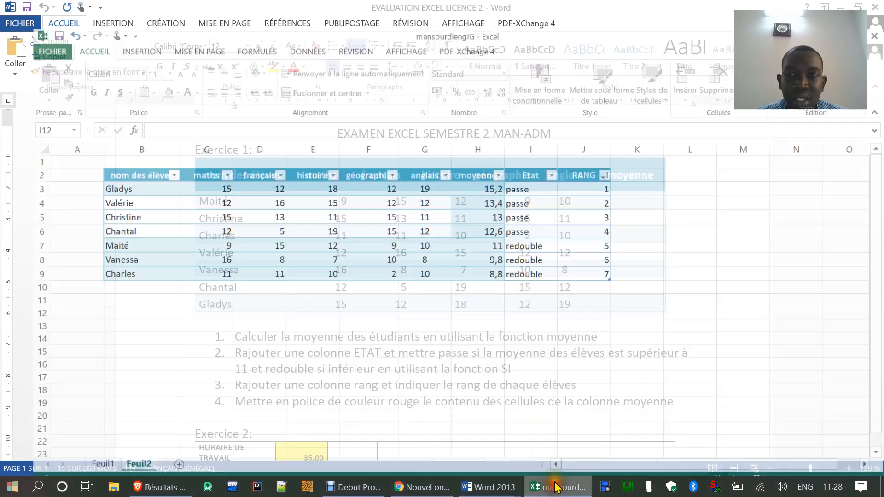
drag(454, 163, 455, 251)
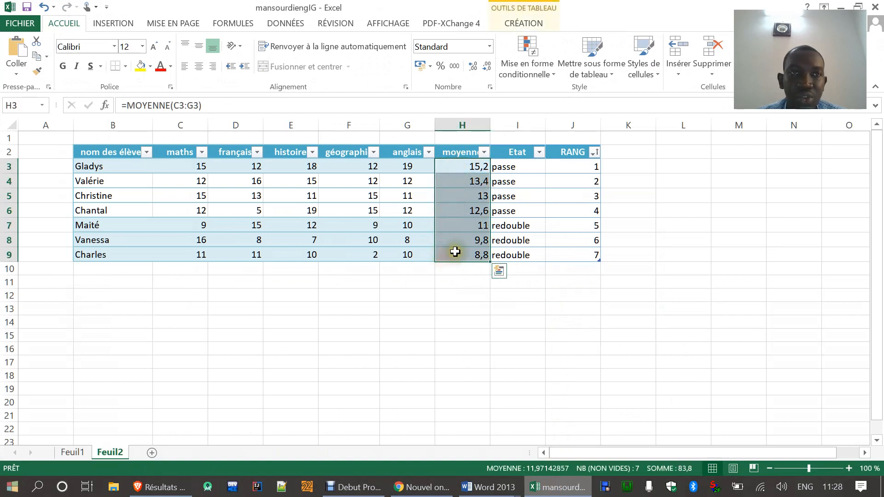
click(160, 68)
click(470, 333)
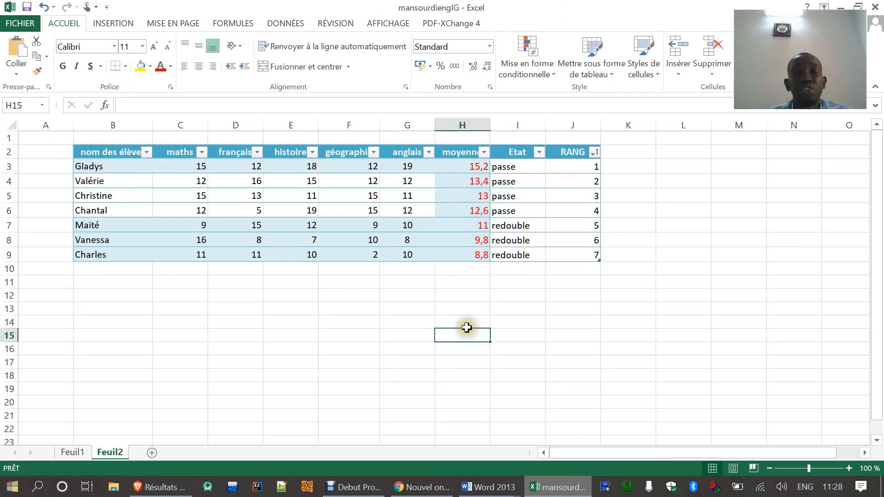
click(391, 335)
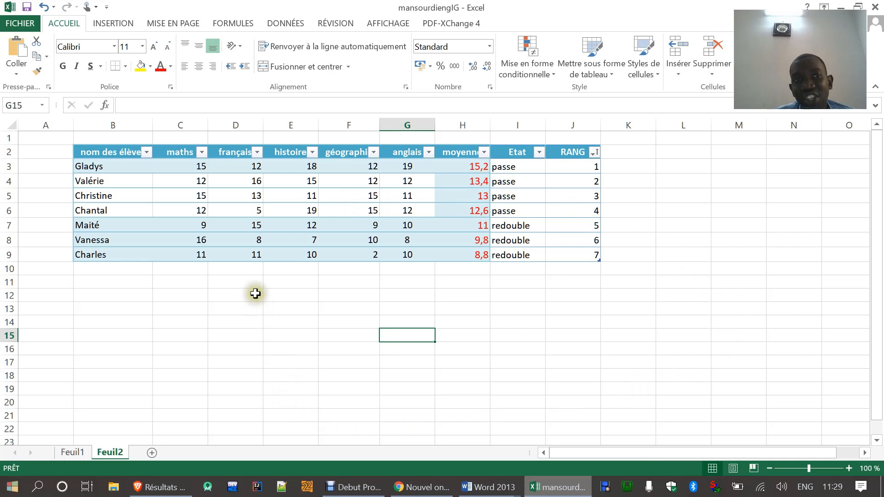
Step: Insert a 3D pie chart from the whole table B2:J9 and move it down to start around row 9
drag(101, 152, 567, 255)
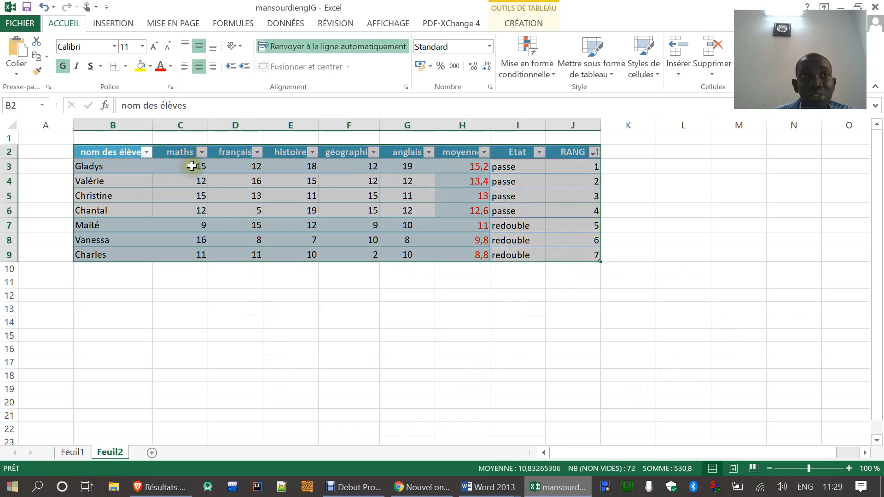
click(104, 24)
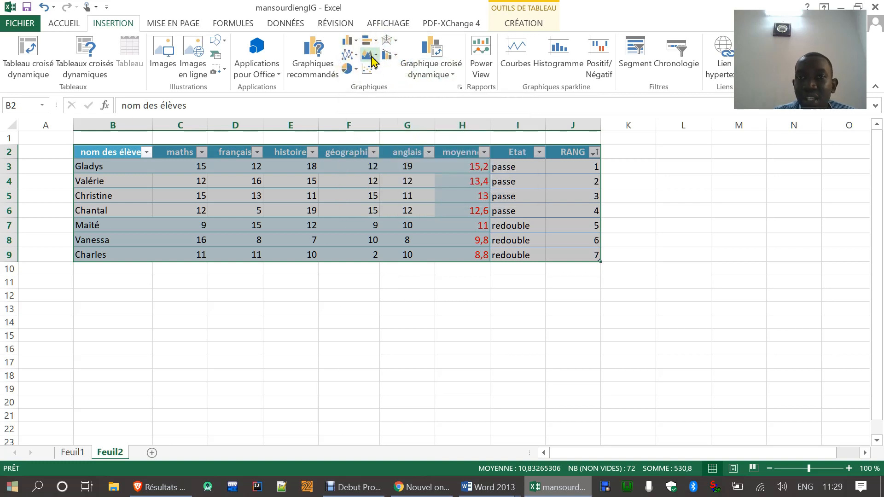
click(356, 44)
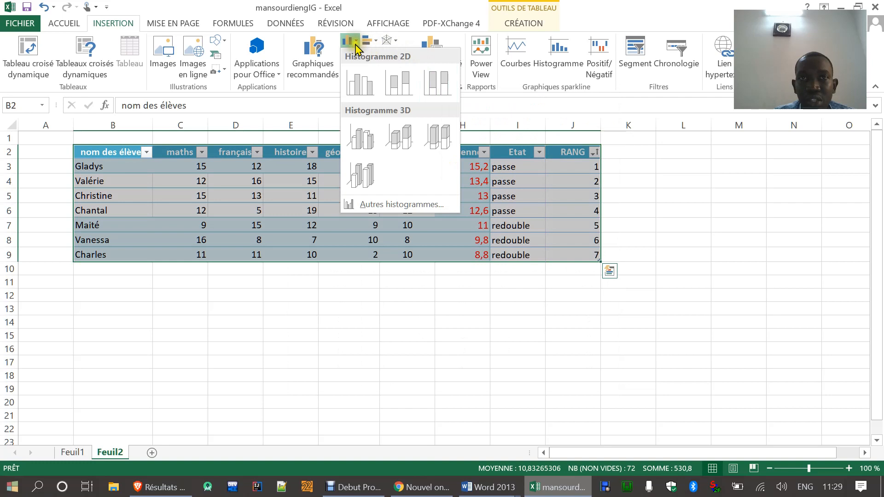
click(356, 43)
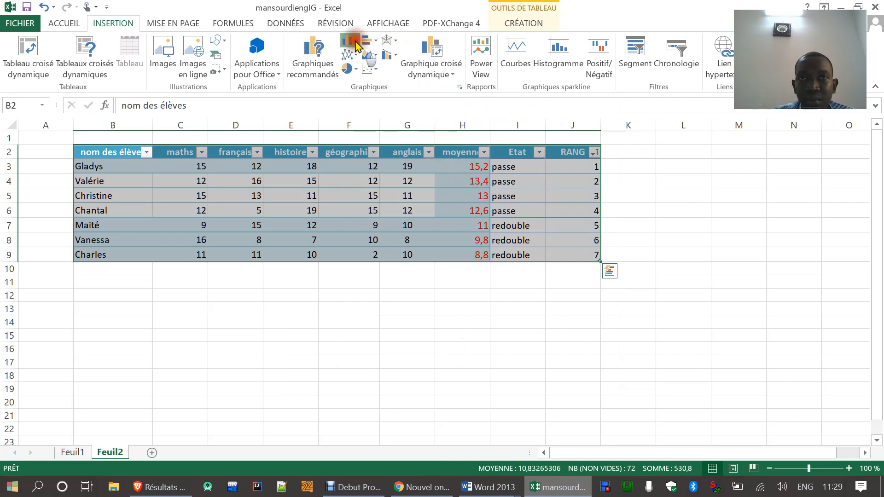
click(357, 69)
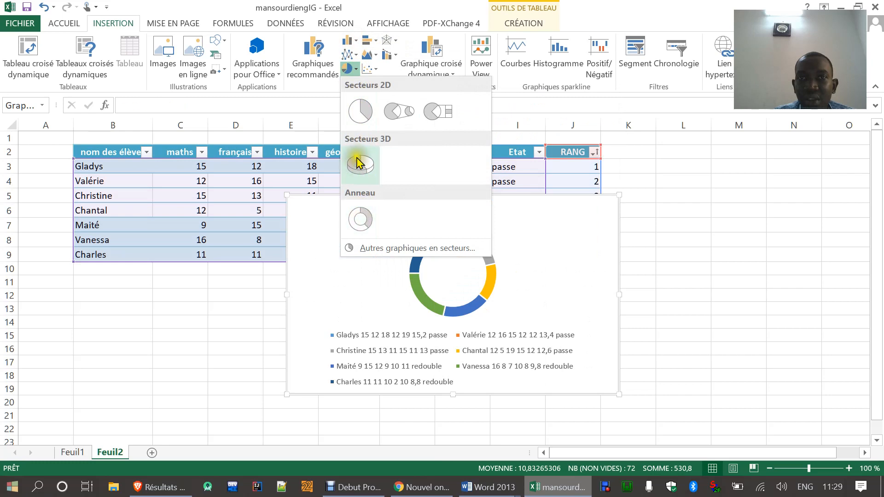
click(360, 164)
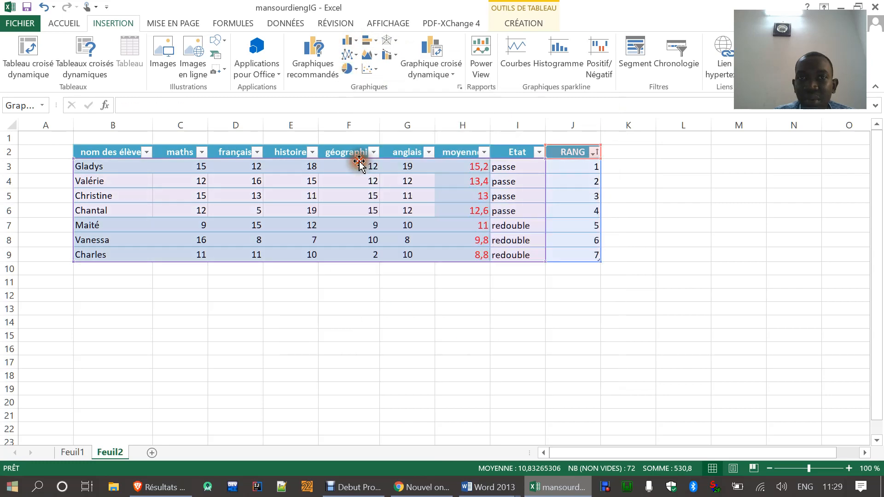
drag(578, 198, 555, 245)
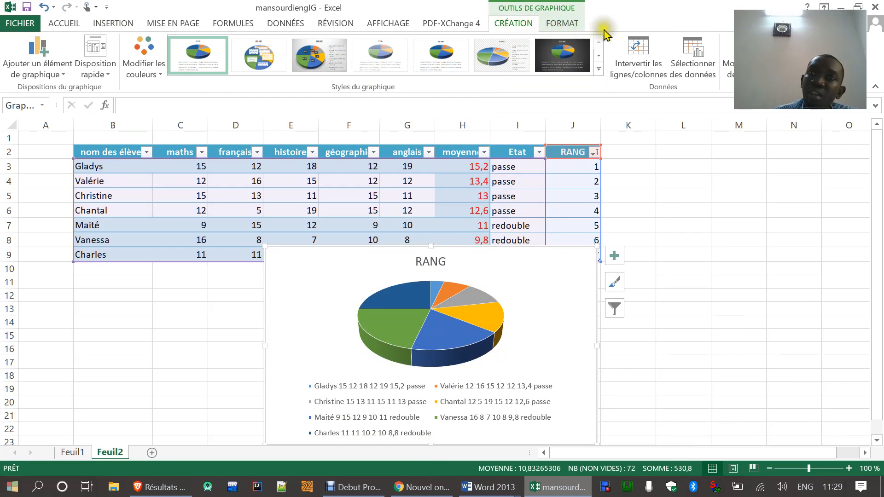
Step: Try the dark and pale chart styles on the pie chart, then apply the third style with percentage labels and a grey gradient background
click(701, 208)
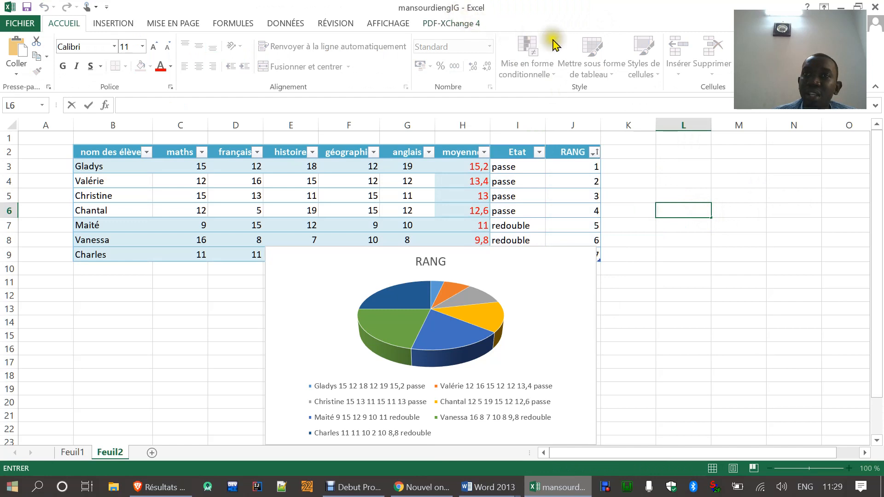
click(518, 281)
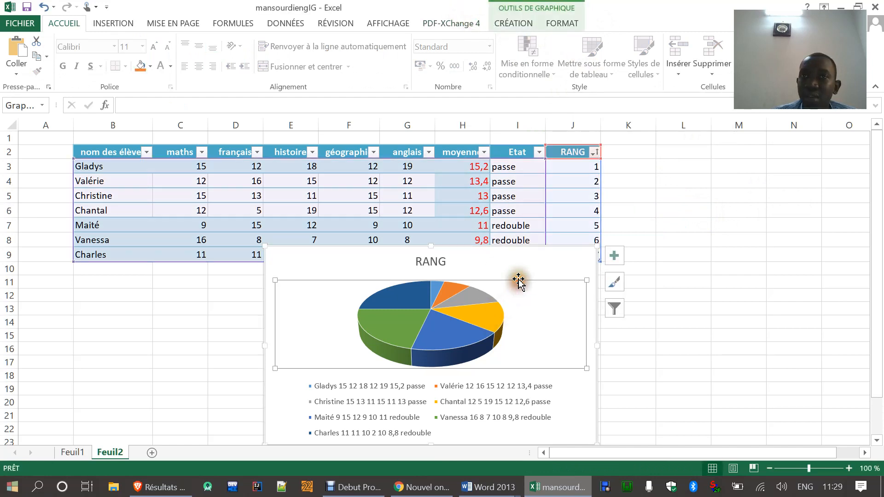
click(512, 24)
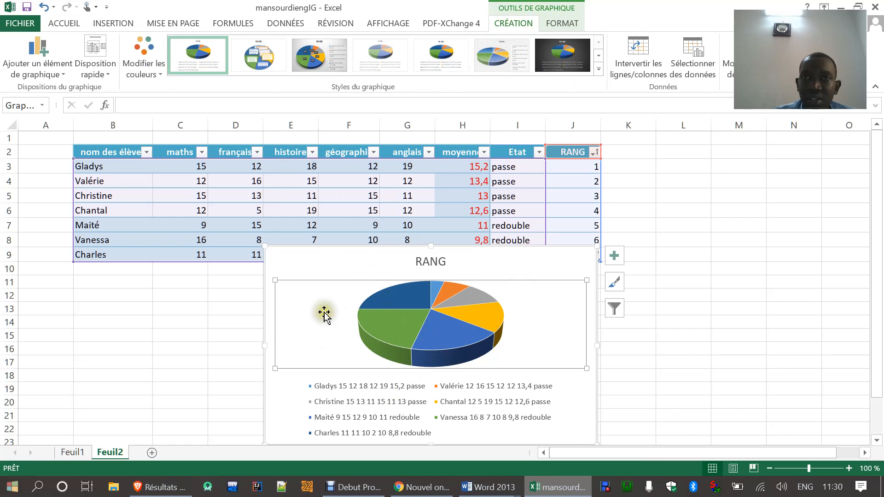
click(556, 51)
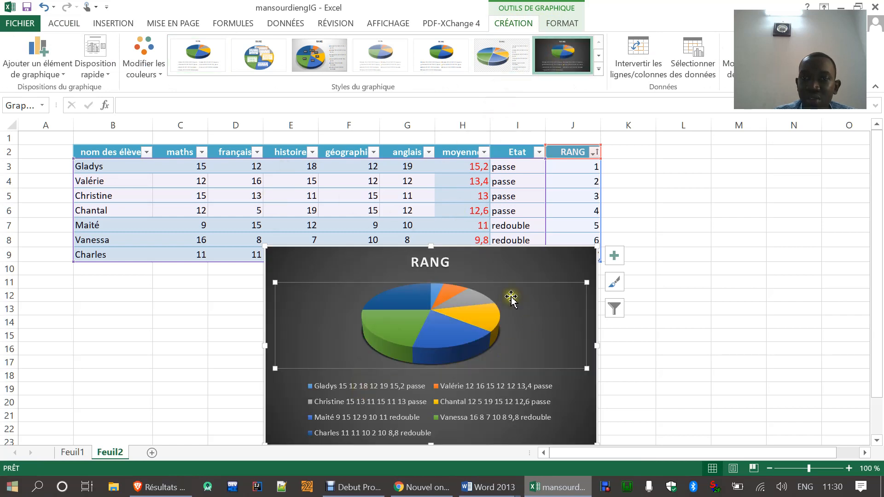
click(380, 55)
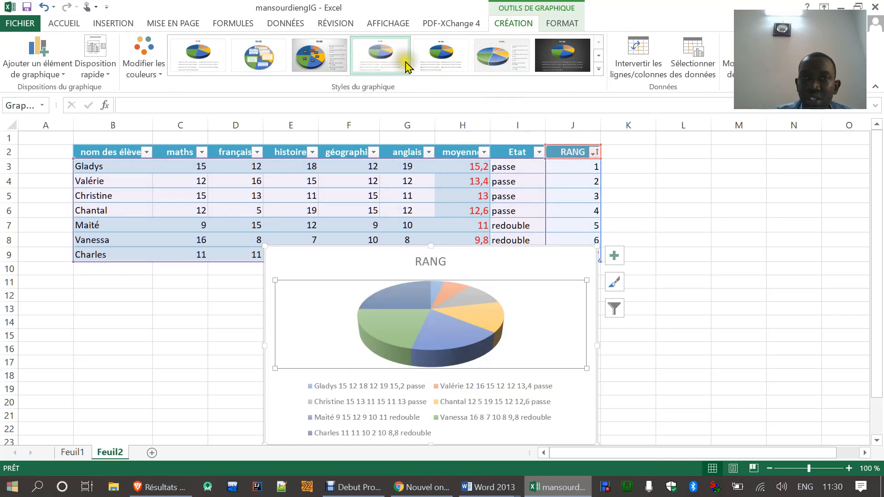
click(330, 55)
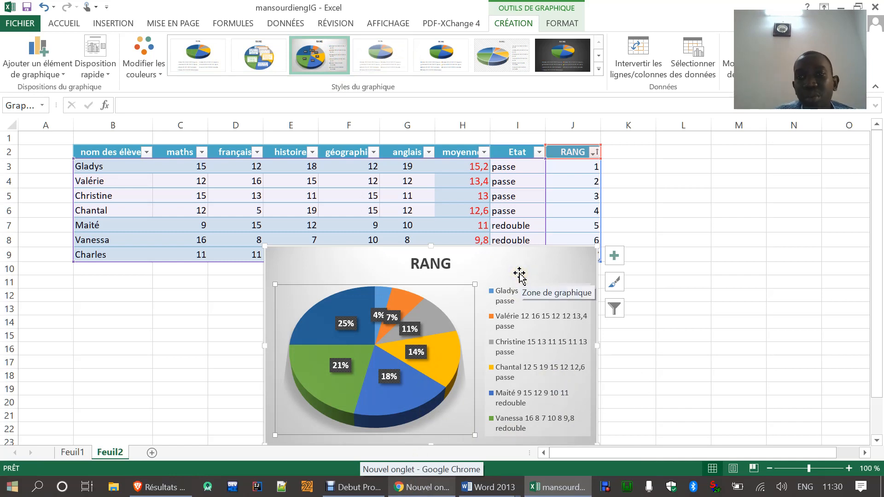
Step: Delete the RANG pie chart from Feuil2, leaving only the student table on the sheet
click(201, 373)
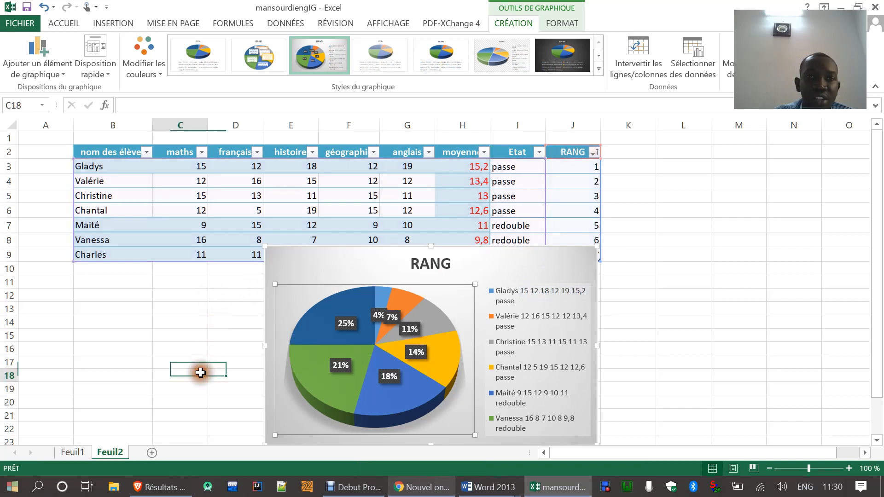
click(303, 289)
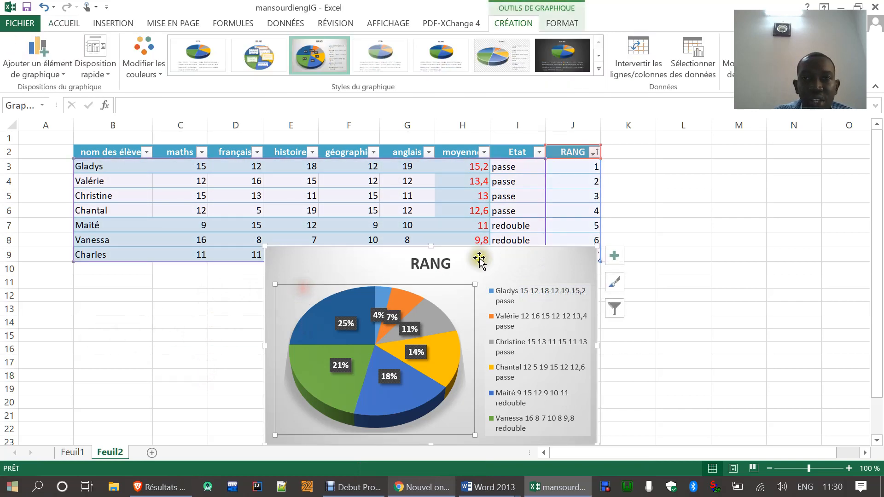
click(264, 325)
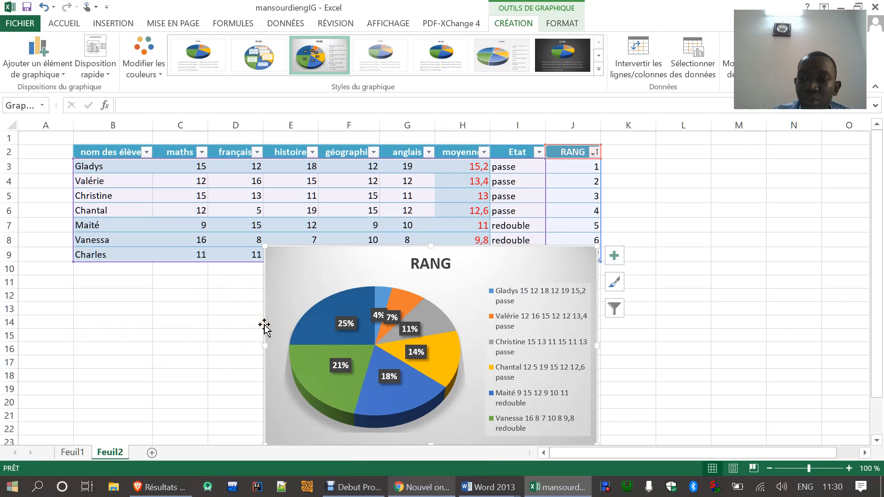
key(Delete)
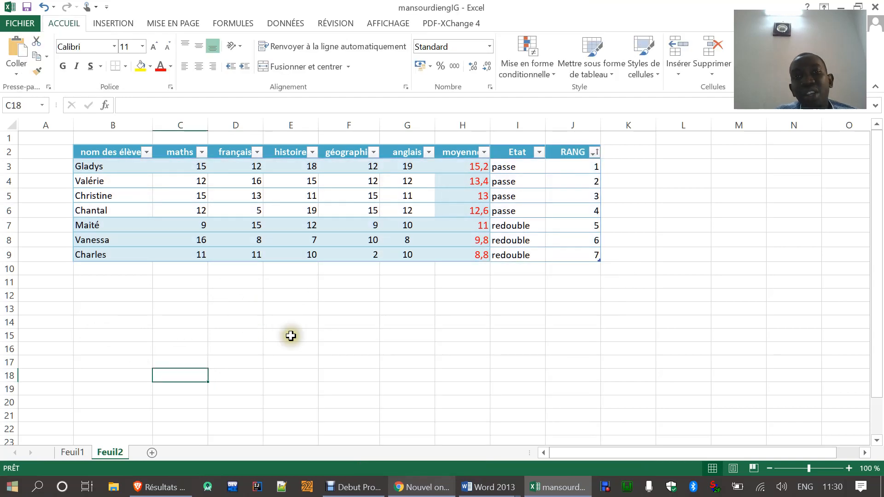
click(309, 325)
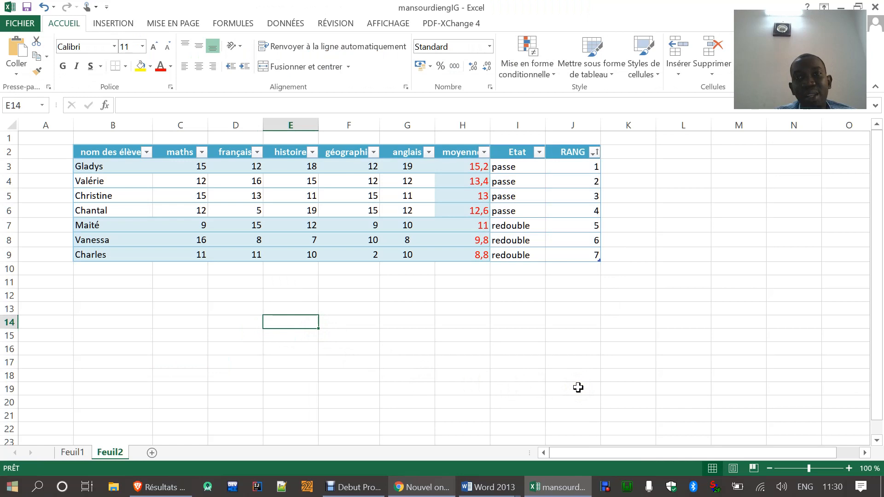
Step: Check the completed student table against the Exercice 1 questions in the Word document EVALUATION EXCEL LICENCE 2
scroll(577, 398, down, 2)
scroll(577, 398, up, 2)
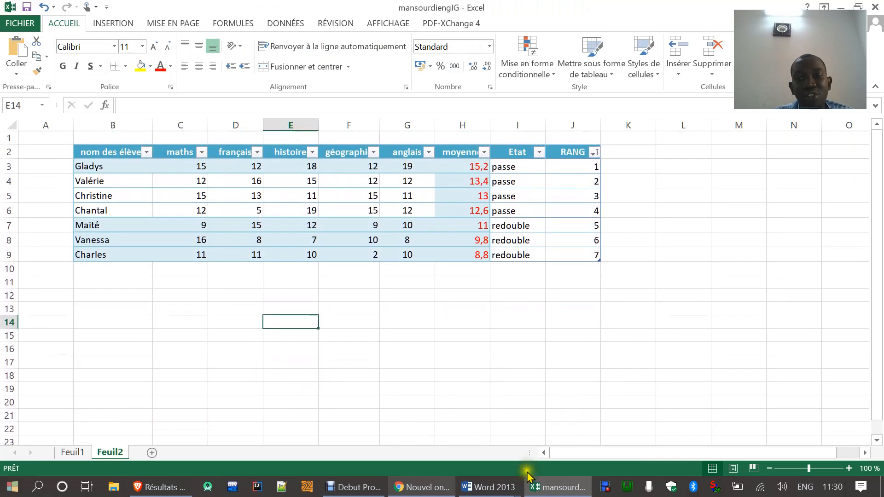
click(564, 487)
click(565, 488)
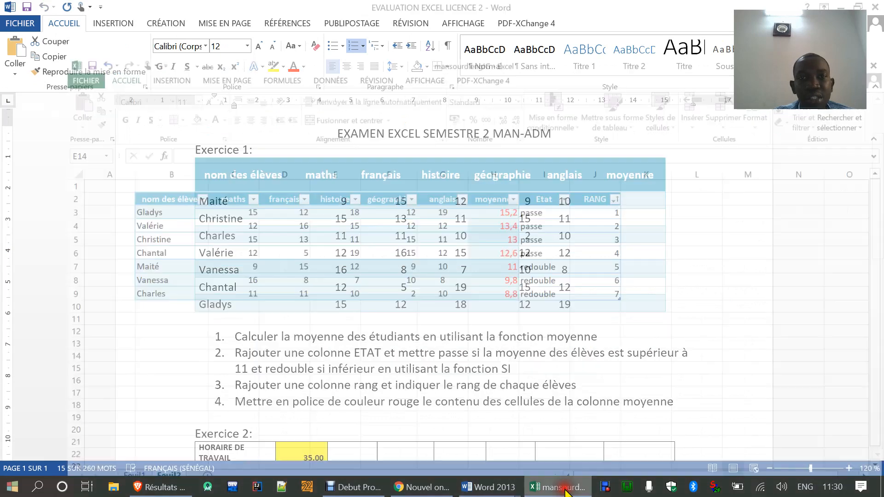